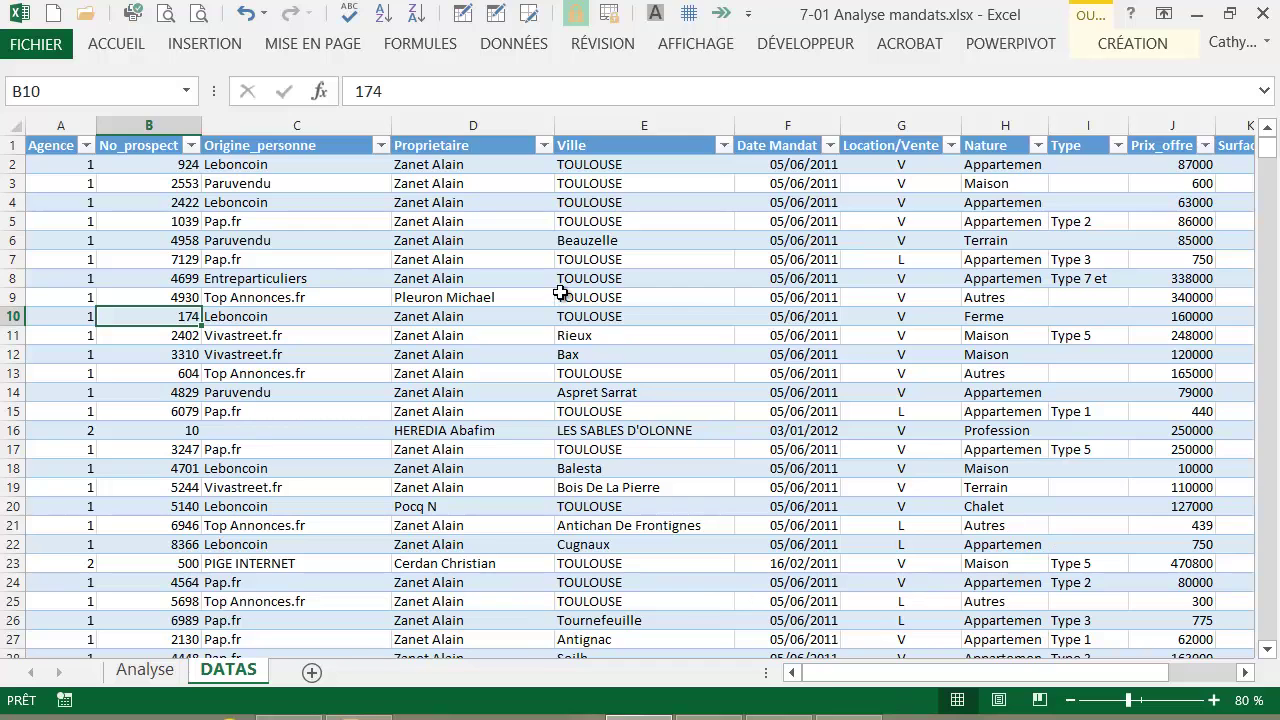
- Switch from the DATAS sheet to the Analyse sheet and inspect the choices of the pivot table's Location/Vente filter
left_click(563, 294)
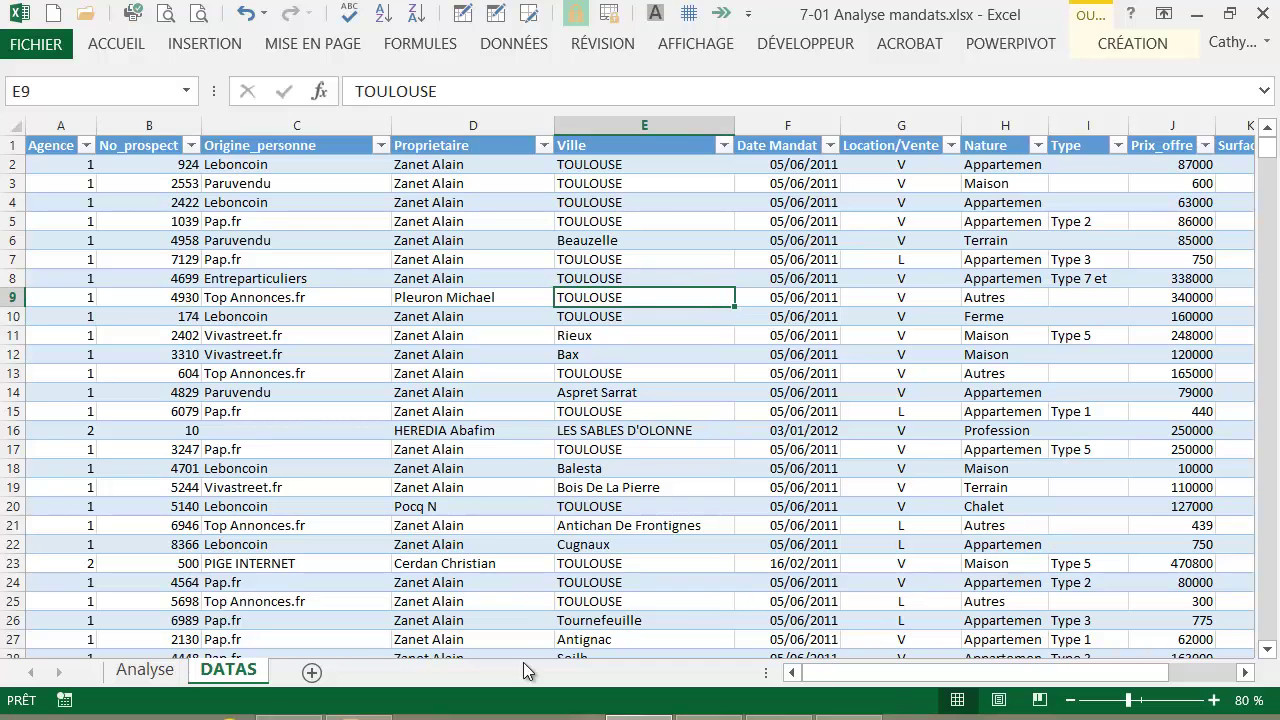
left_click(145, 672)
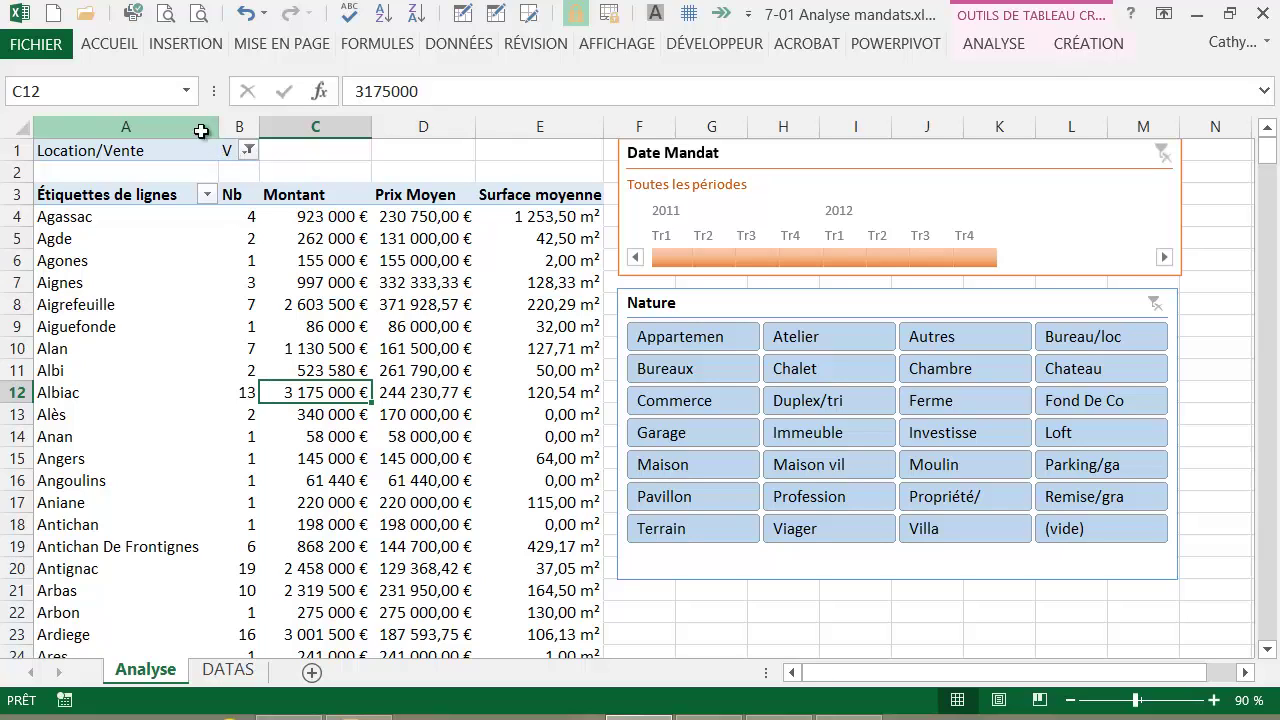
left_click(251, 150)
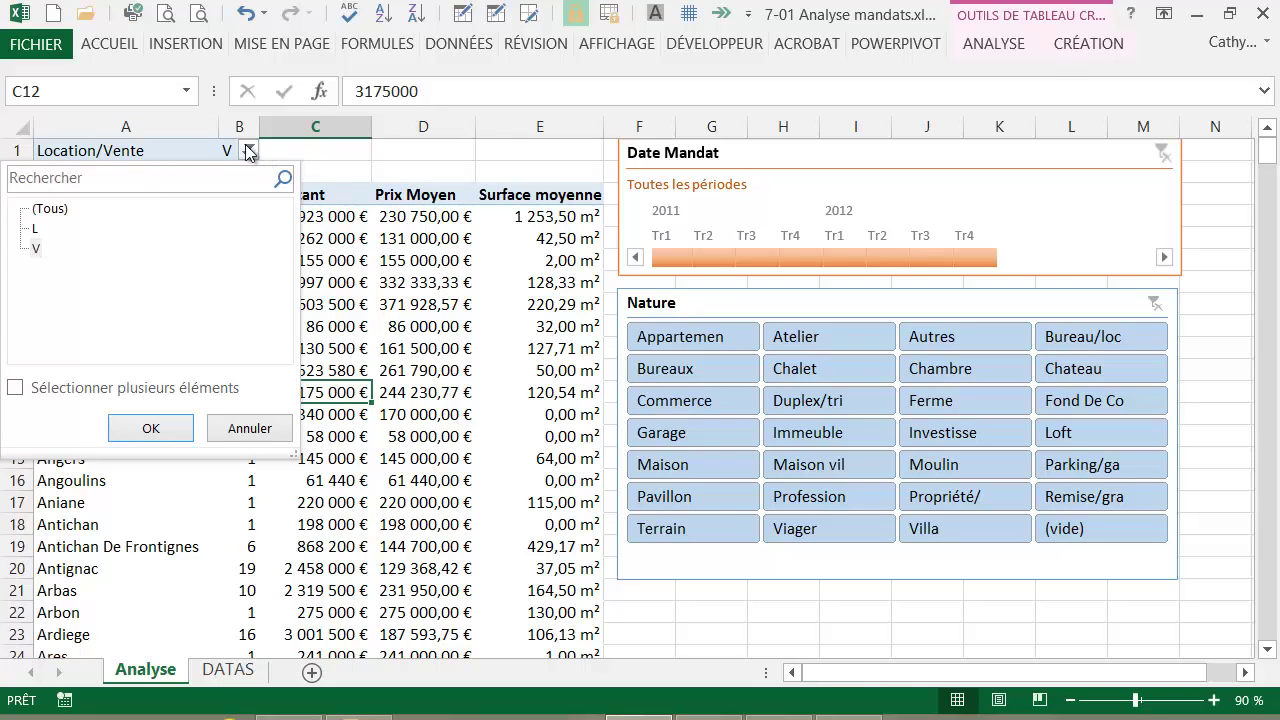
left_click(251, 150)
- Filter the pivot table to Appartemen in the Nature slicer and to Tr3 2012 on the Date Mandat timeline, extending the range to earlier quarters
left_click(677, 300)
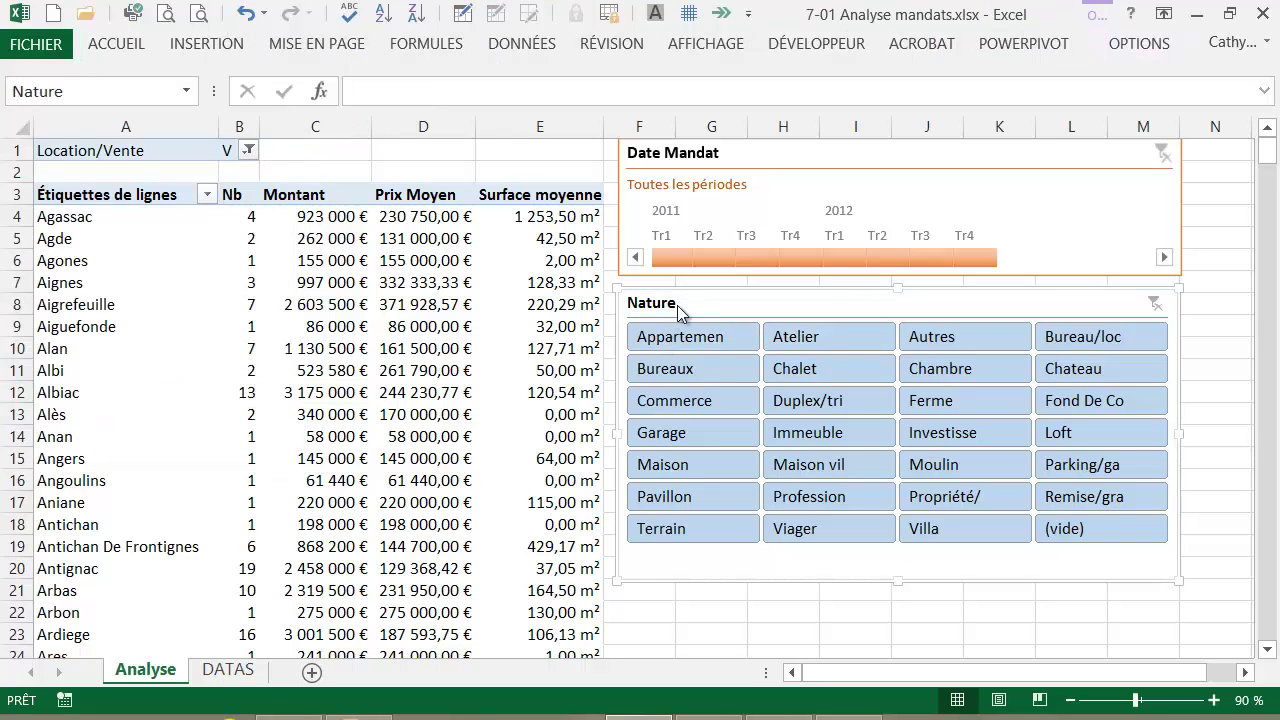
left_click(669, 342)
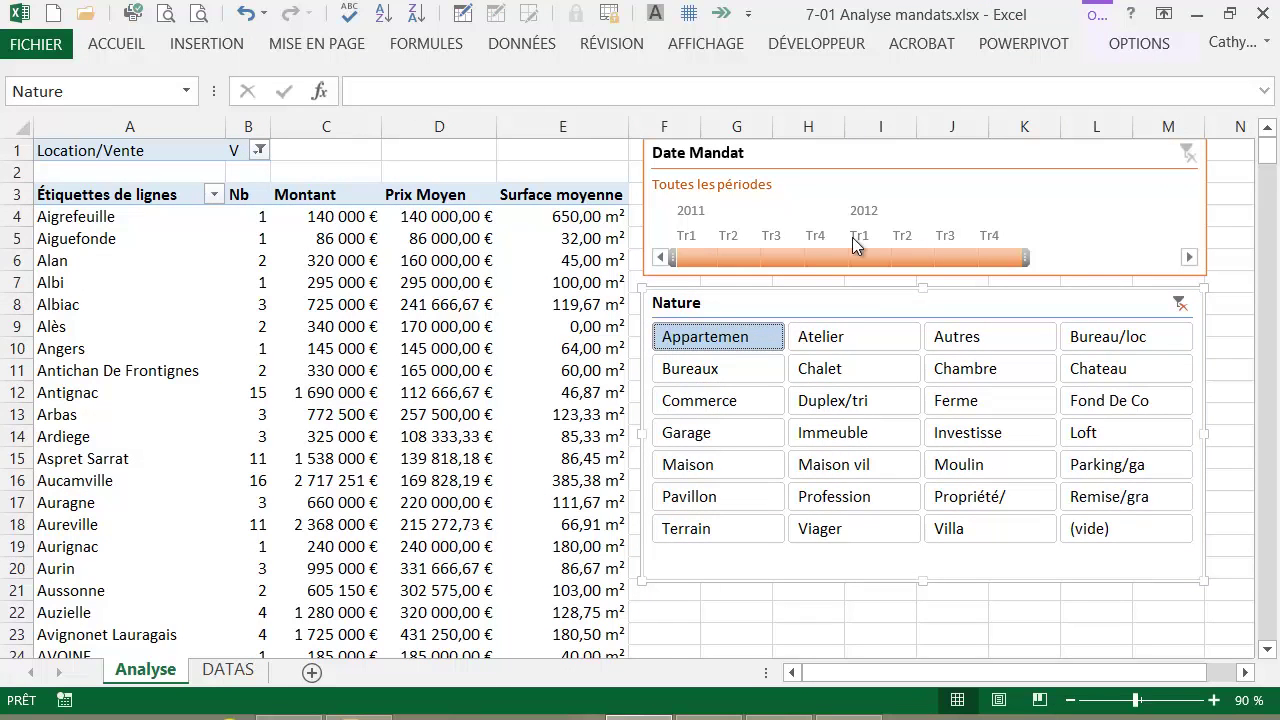
left_click(947, 260)
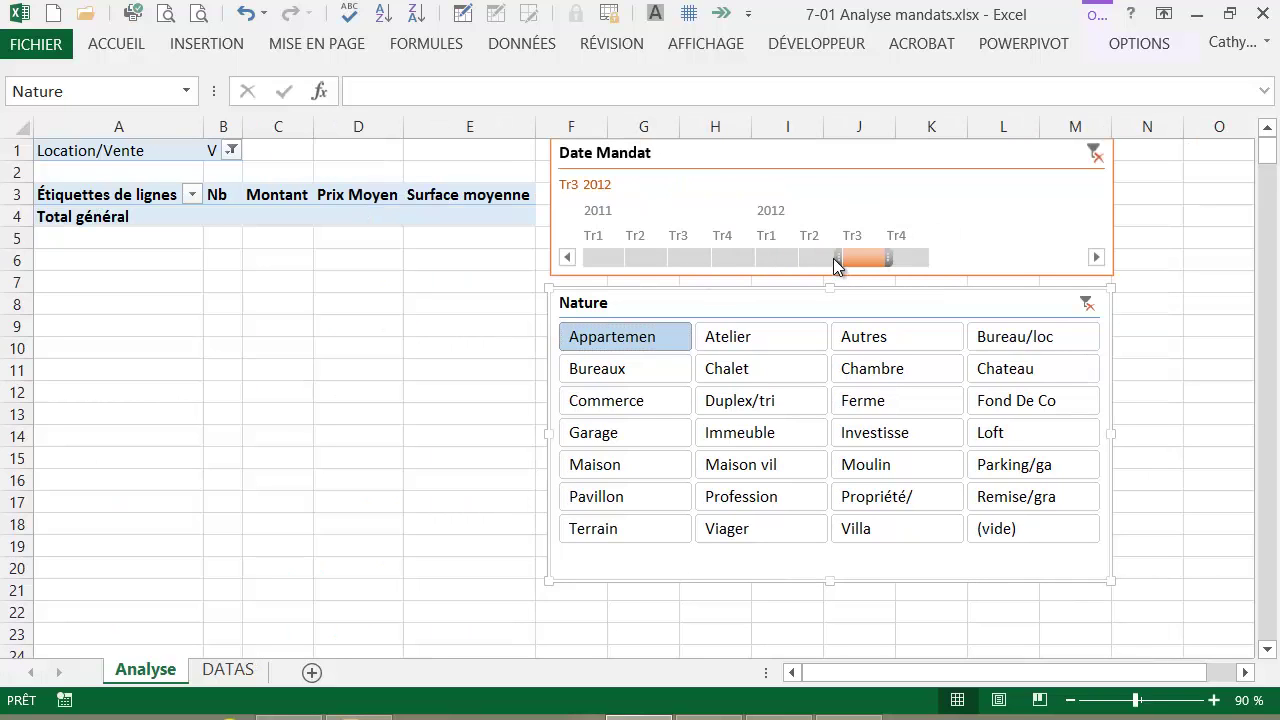
left_click_drag(837, 263, 745, 260)
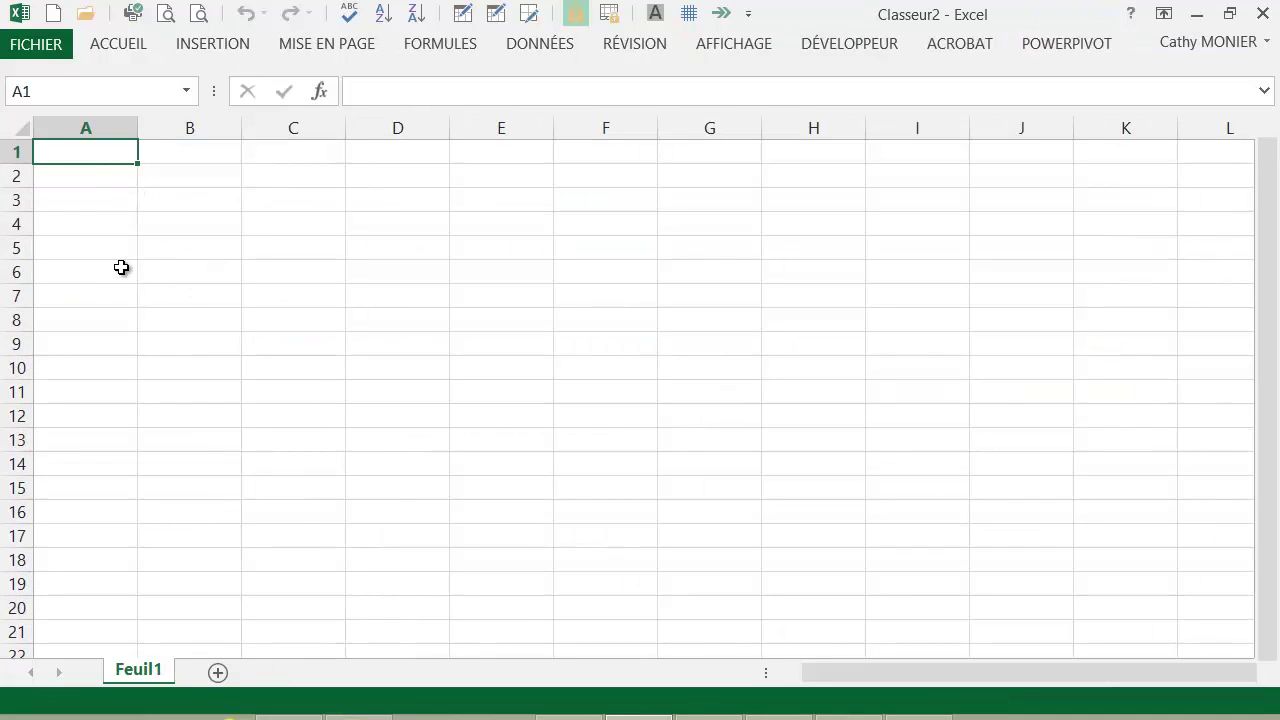
- Import the text file 7-01 Mandats Ventes-Locations.csv as external data into the blank workbook
left_click(553, 45)
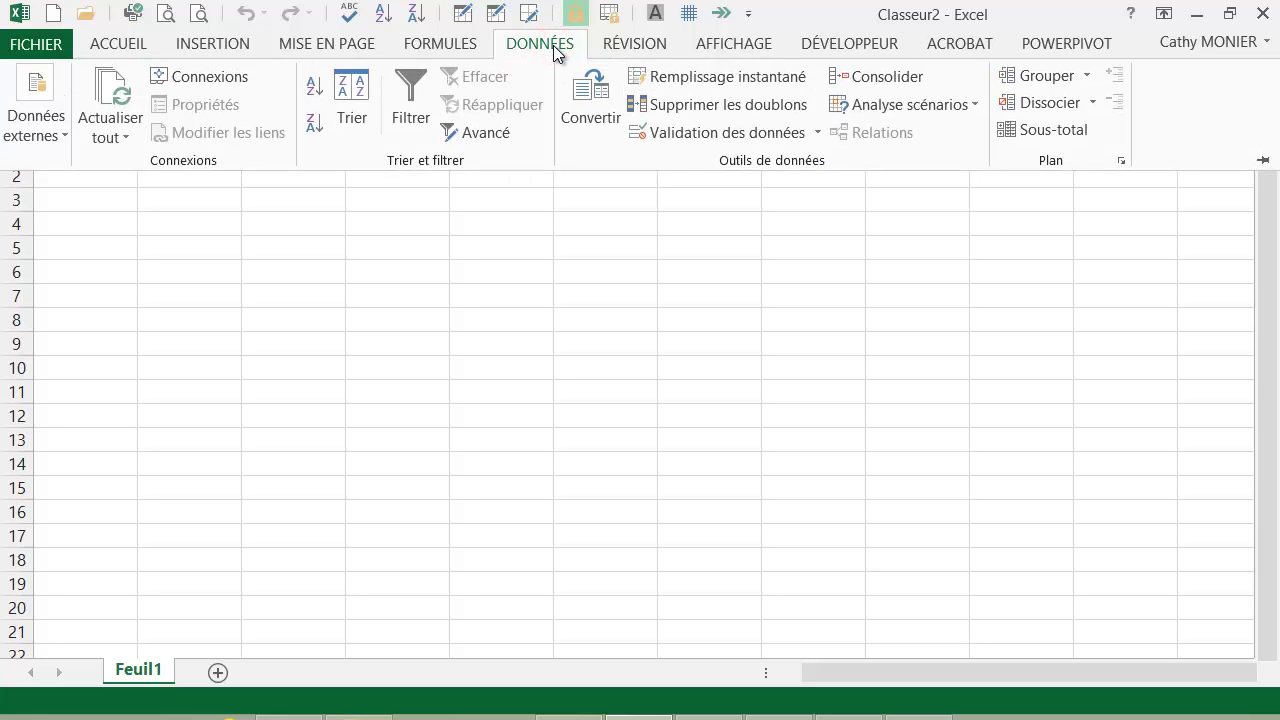
left_click(53, 136)
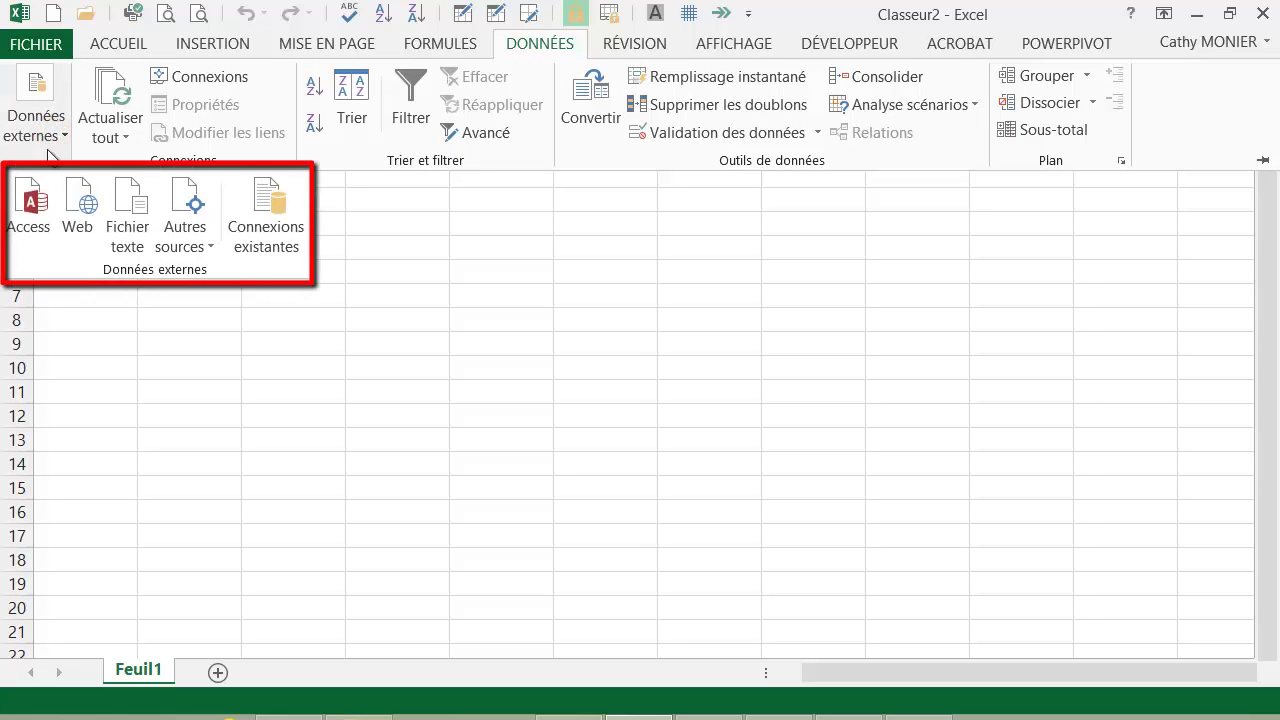
left_click(145, 222)
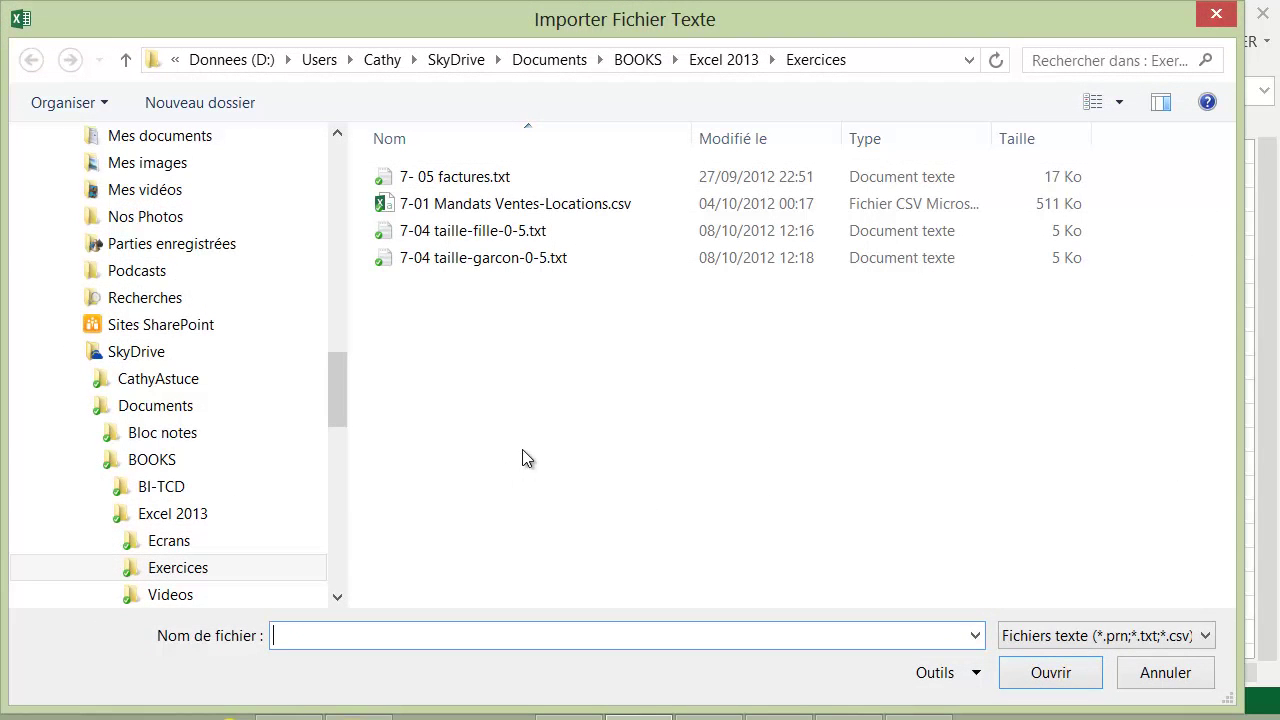
double_click(597, 205)
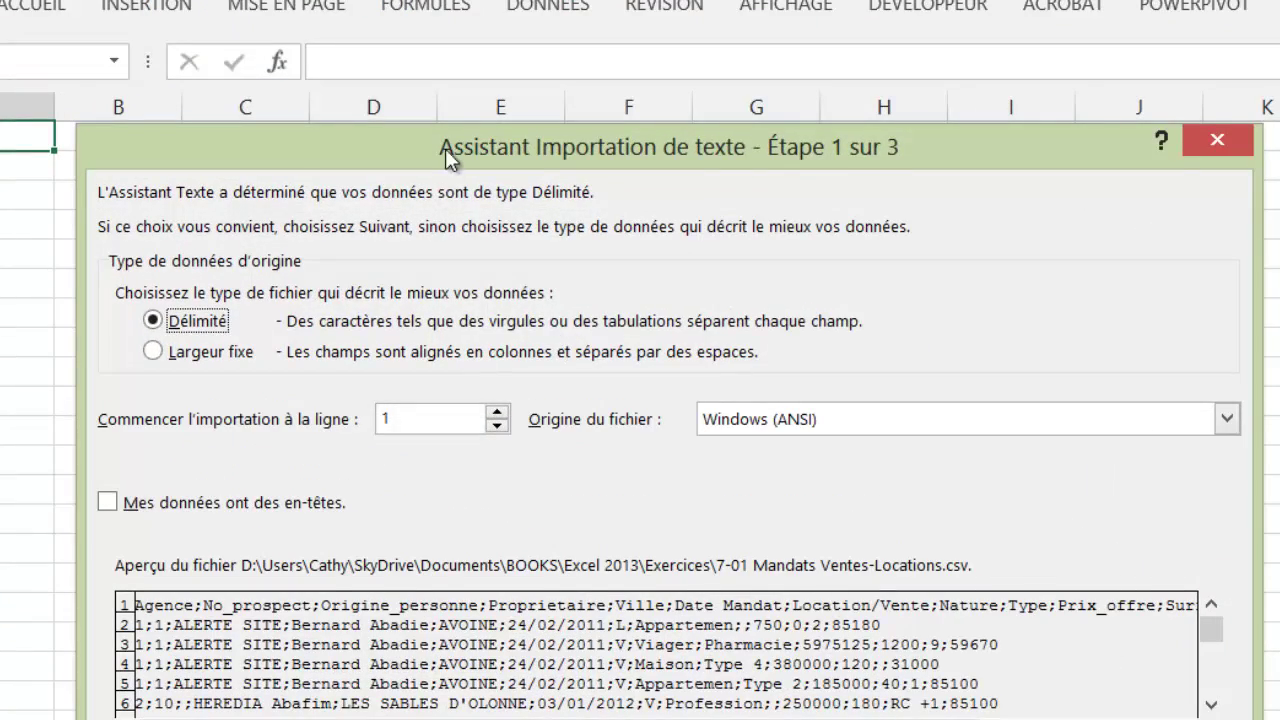
- Declare that the imported data has headers and use only the semicolon as the delimiter instead of the tab
left_click_drag(445, 148, 438, 36)
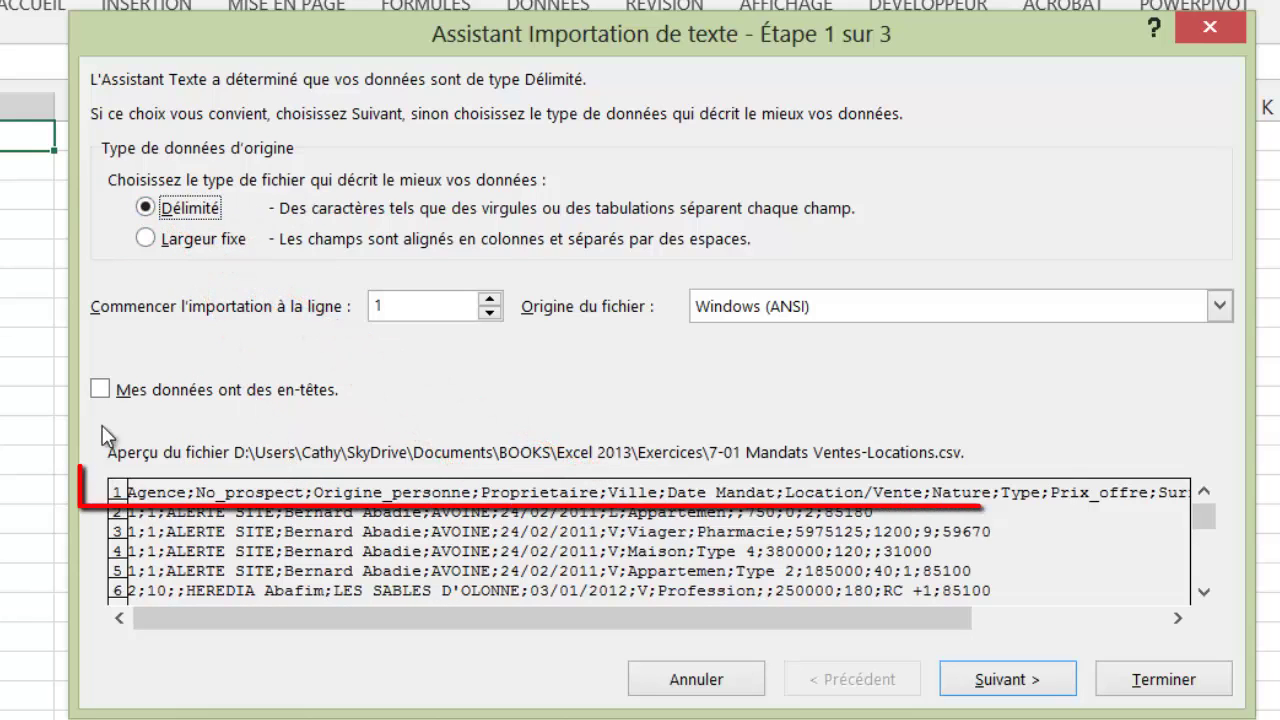
left_click(101, 389)
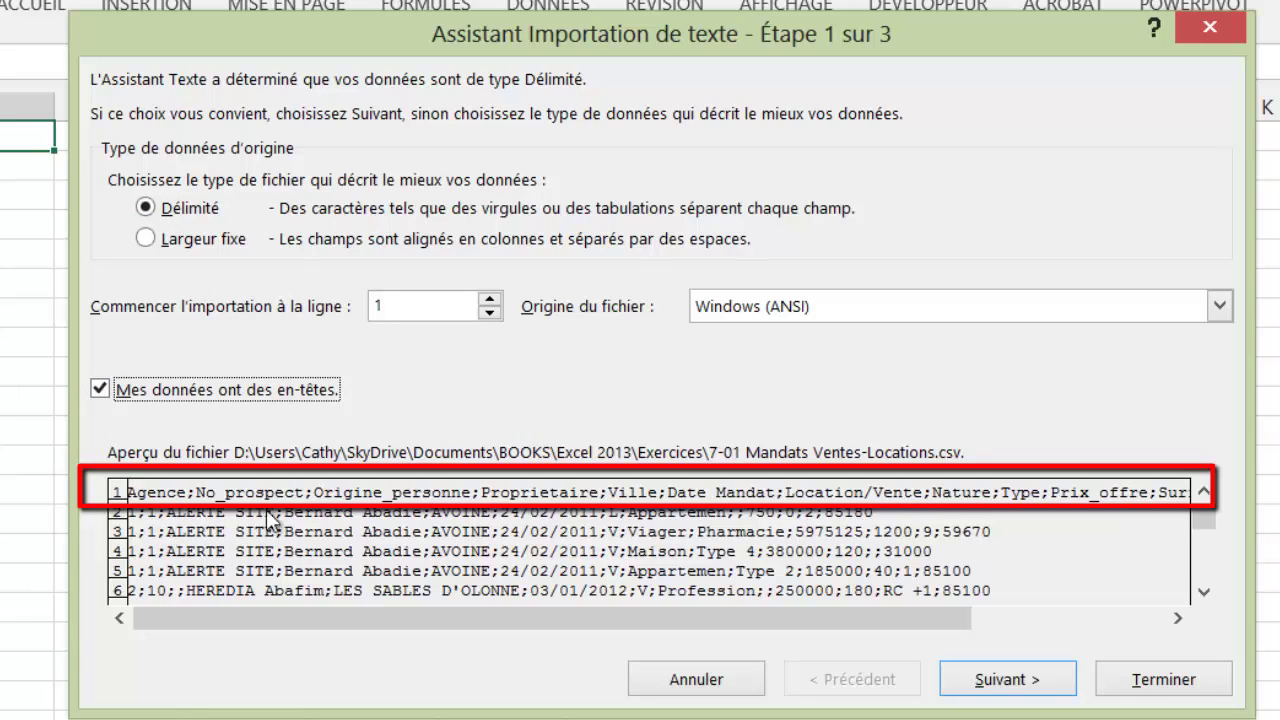
left_click(1010, 684)
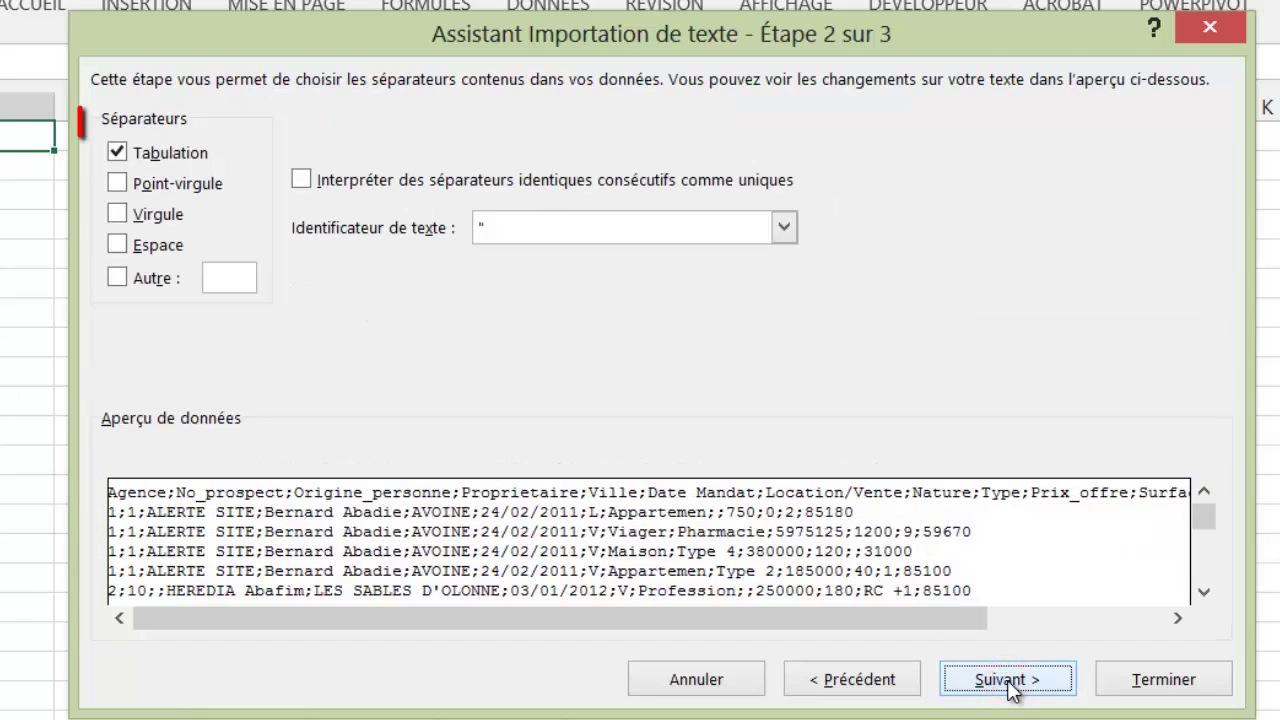
left_click(117, 183)
left_click(118, 152)
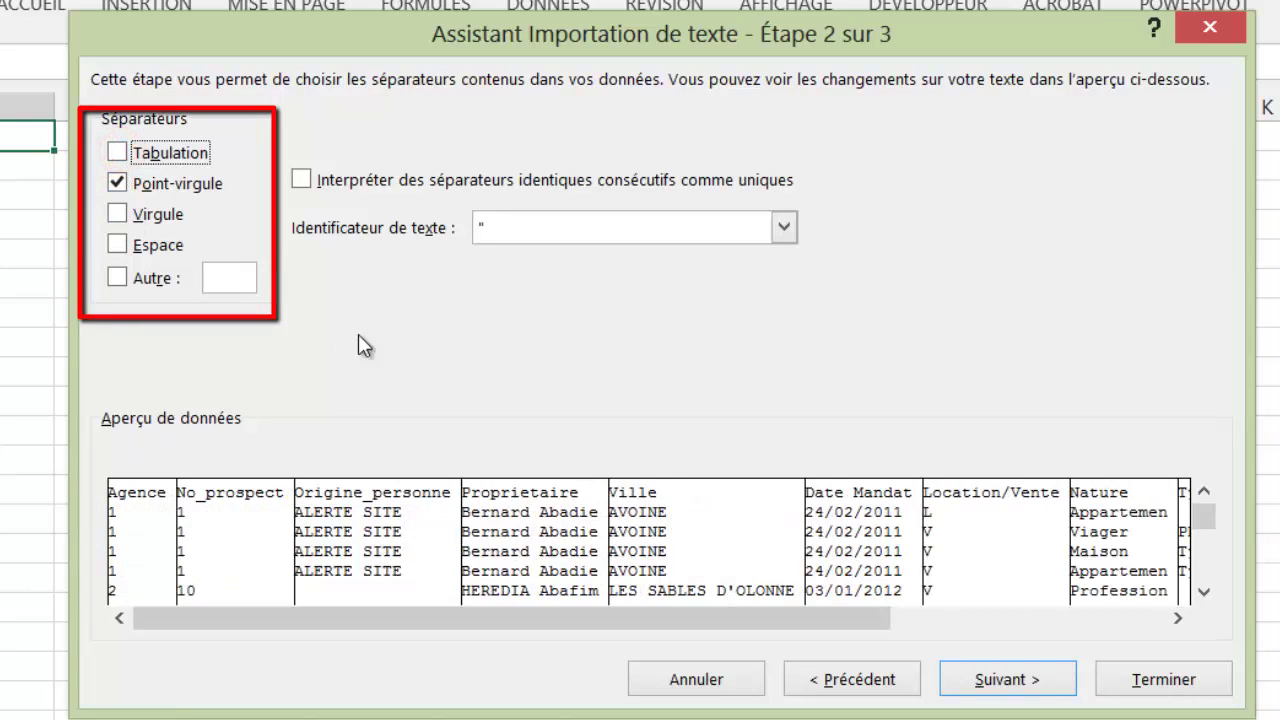
left_click(1040, 683)
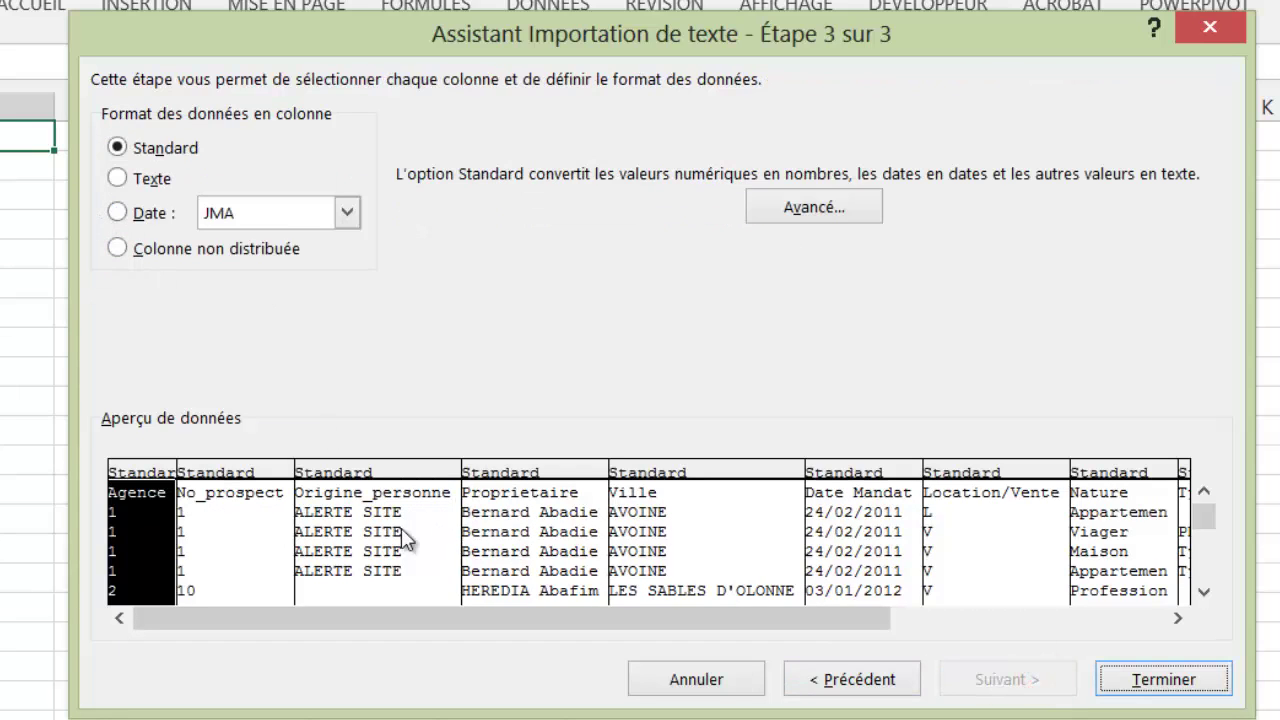
- Set the Date Mandat column to the JMA date format and the Etage and CP_offre columns to text
left_click_drag(249, 614, 707, 619)
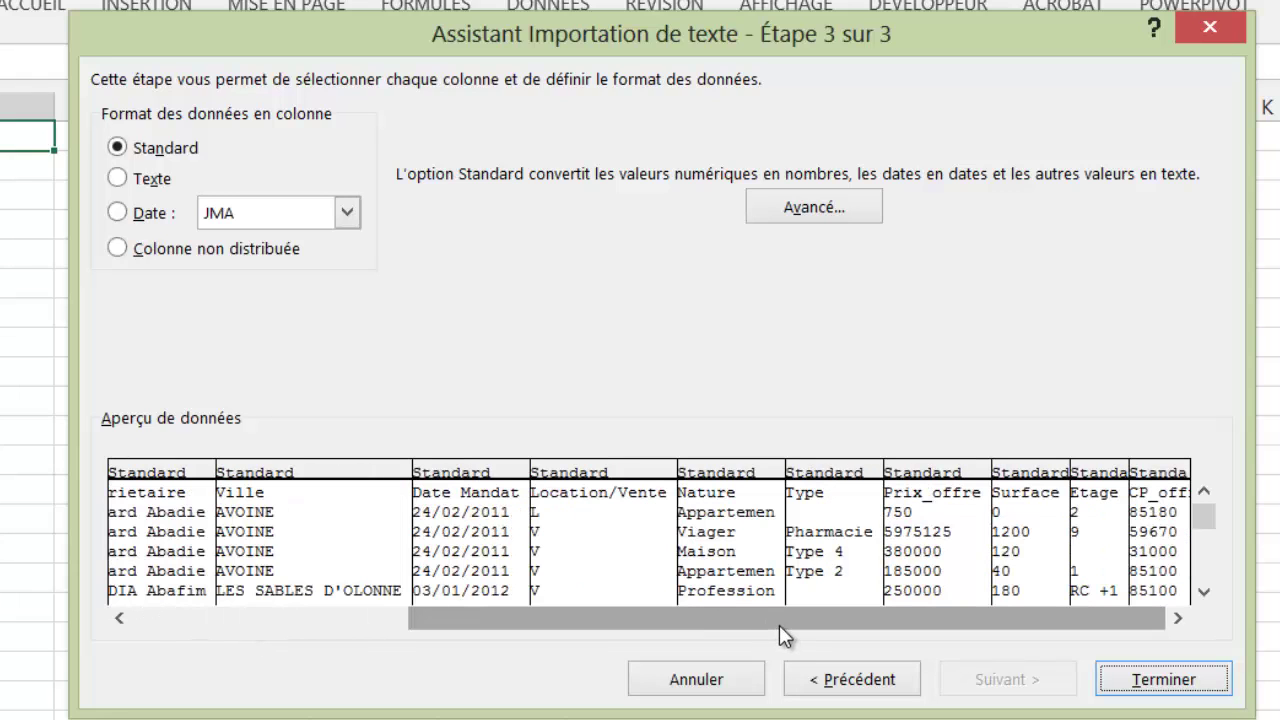
left_click(460, 506)
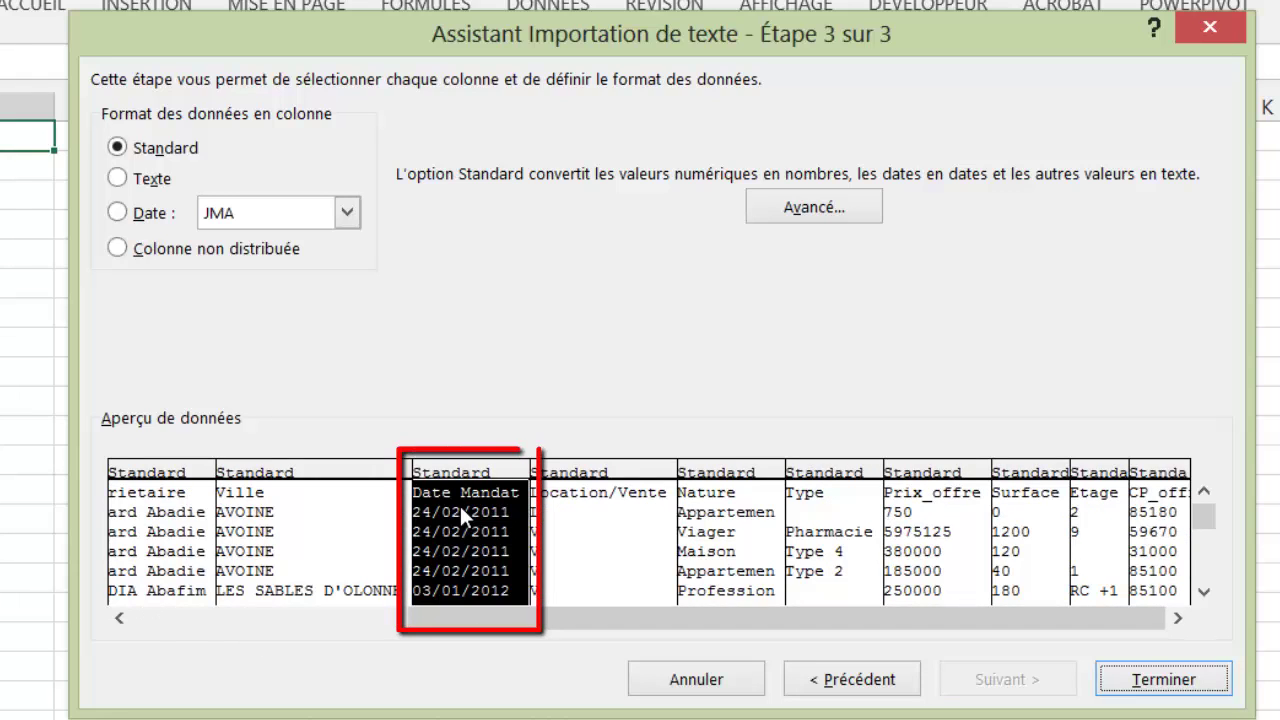
left_click(148, 215)
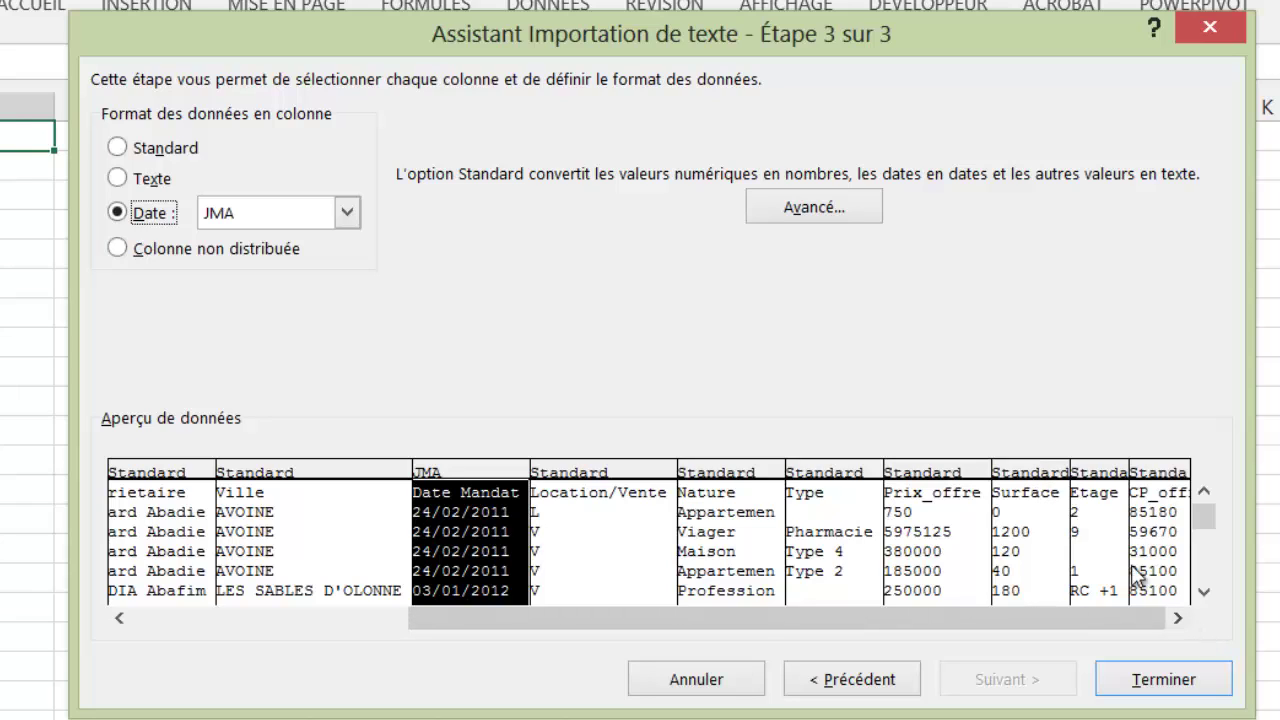
left_click(1112, 484)
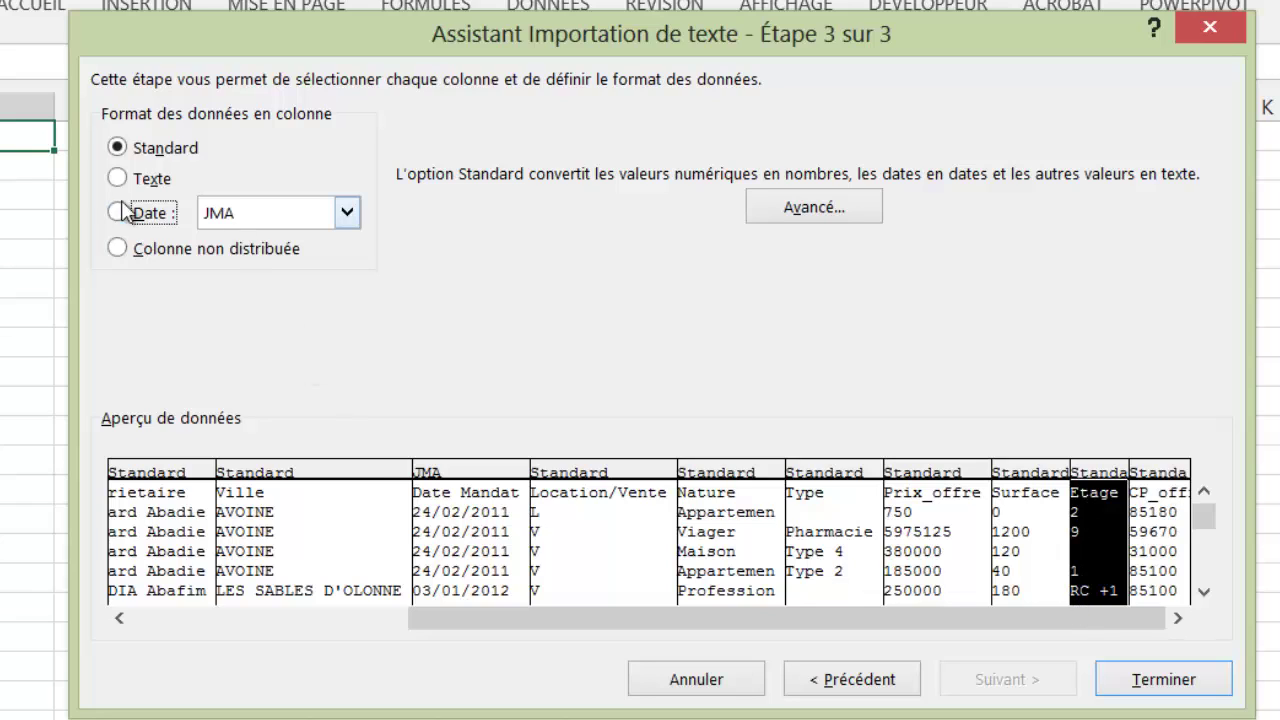
left_click(119, 179)
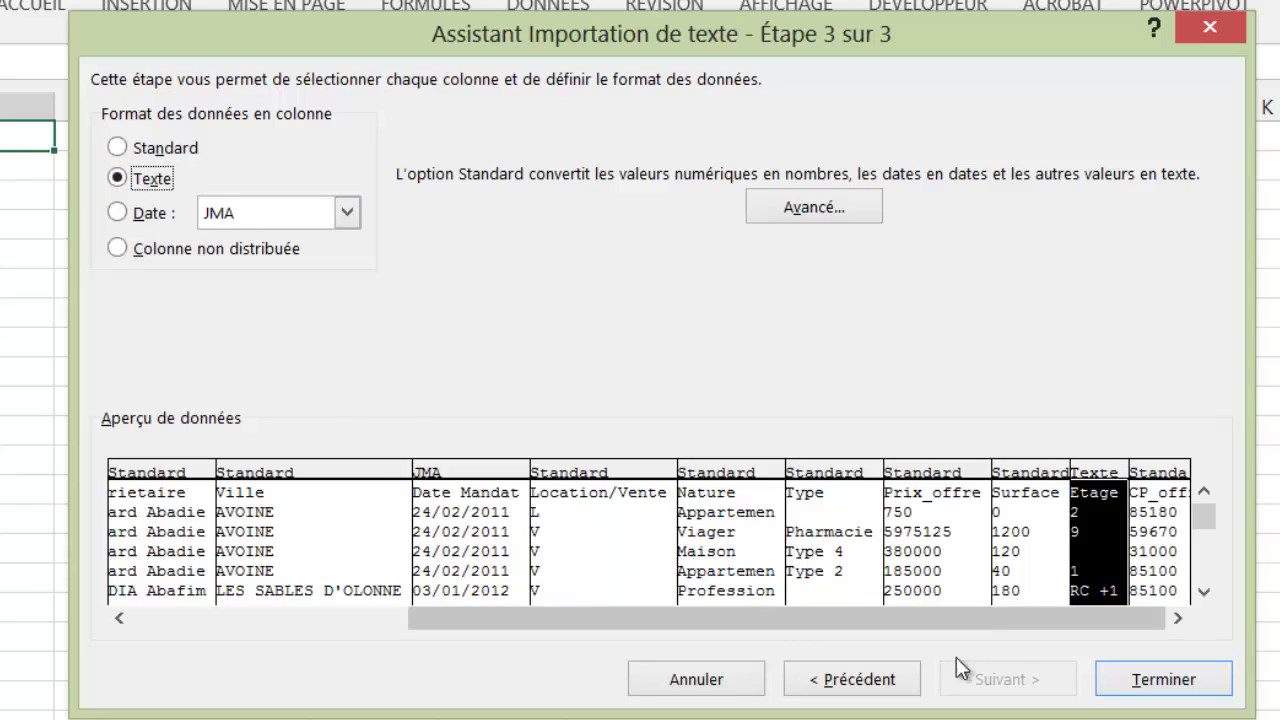
left_click(1166, 481)
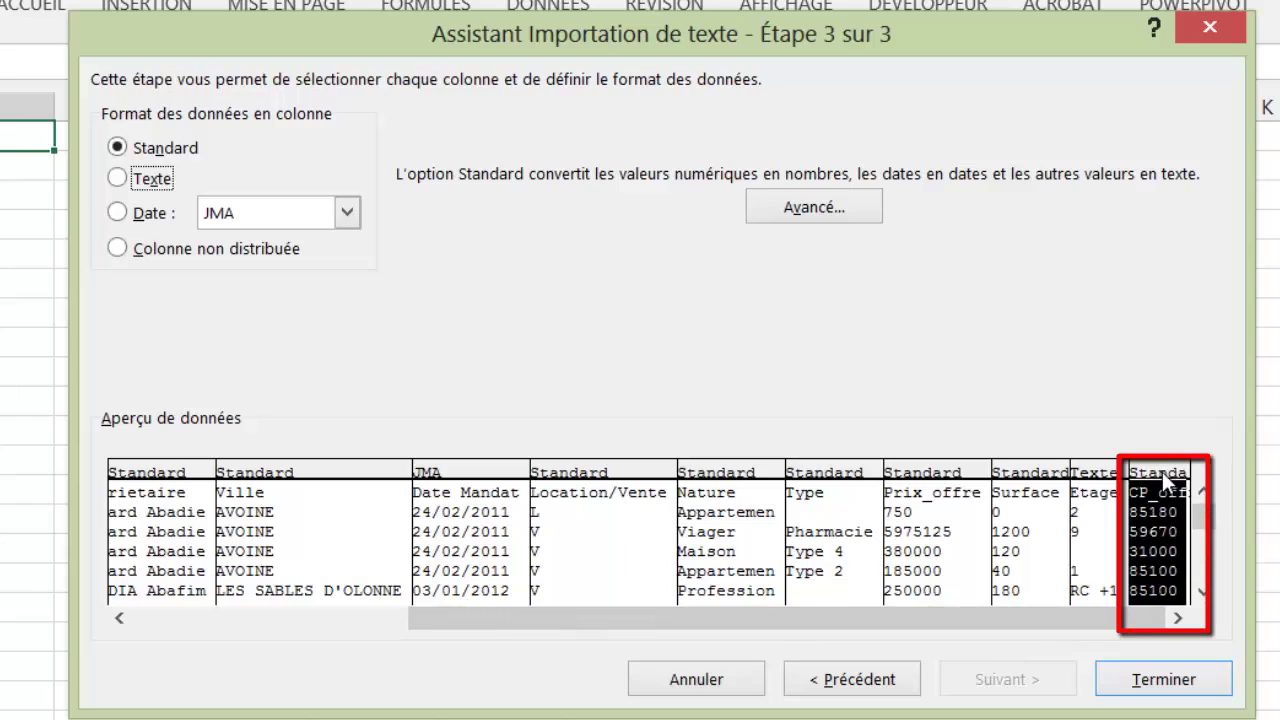
left_click(136, 182)
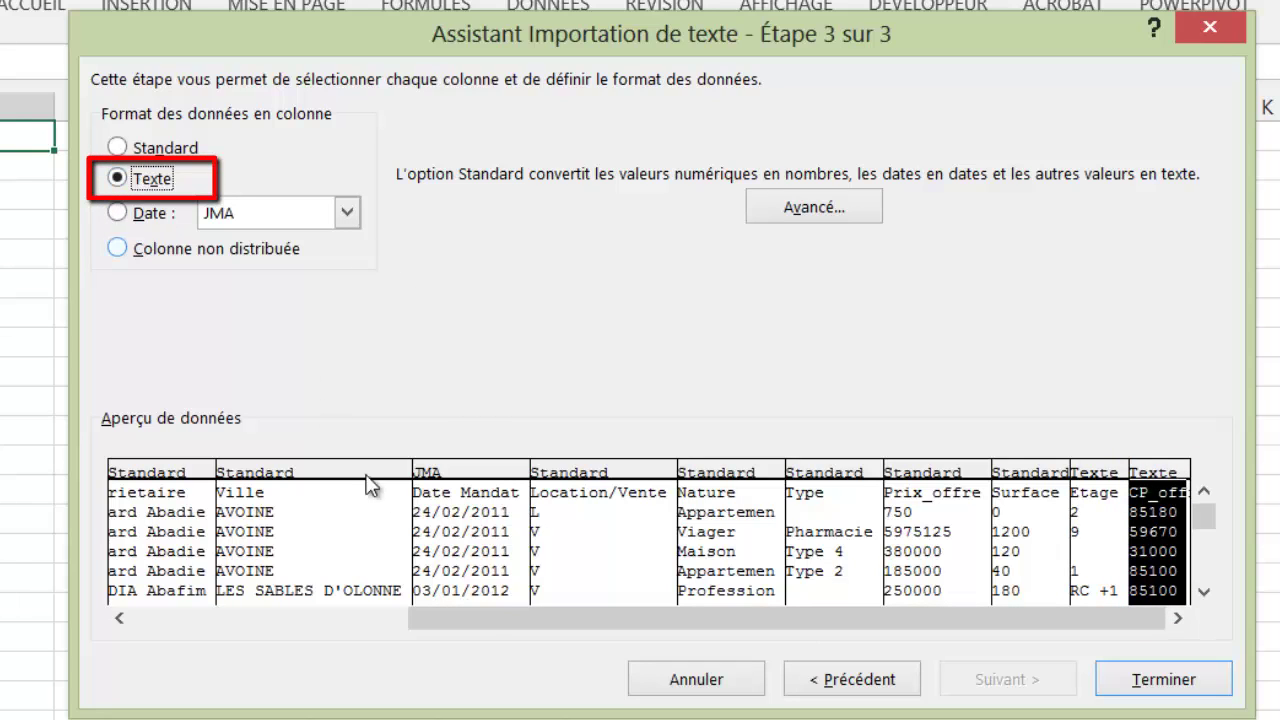
left_click_drag(893, 618, 617, 618)
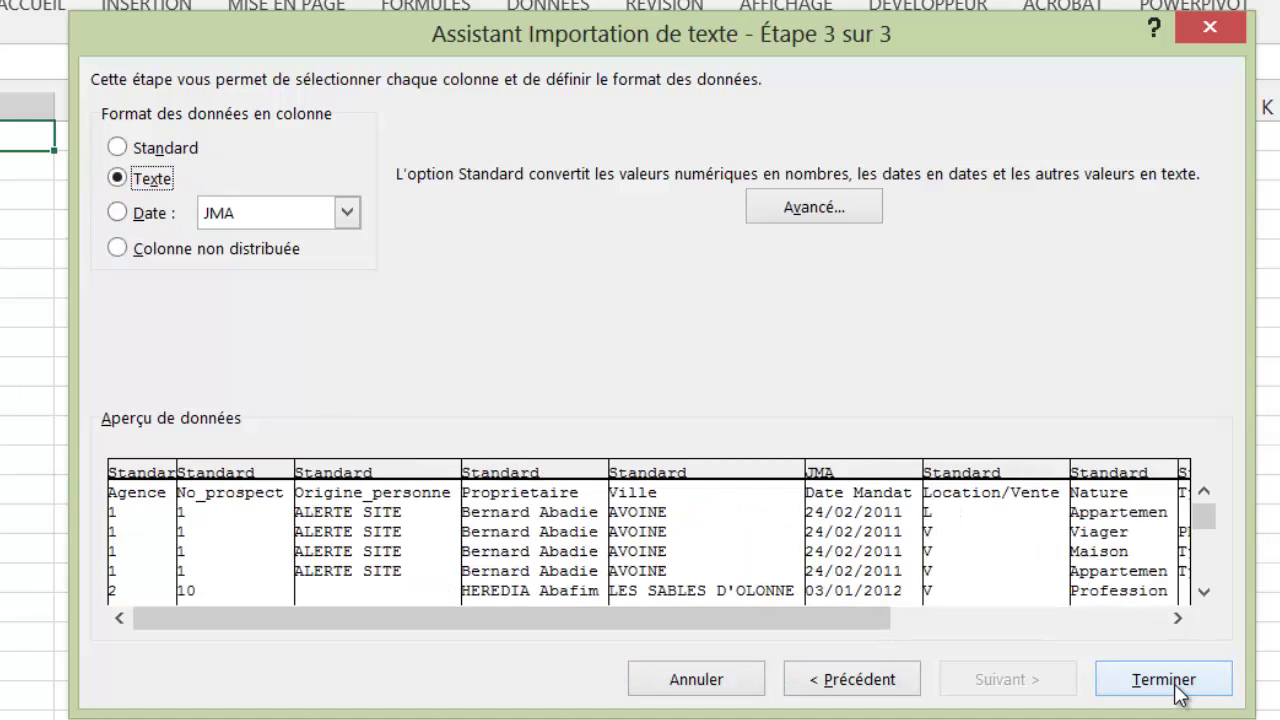
- Finish the text import as a table at $A$1 of the existing sheet, adding the data to the data model
left_click(1178, 688)
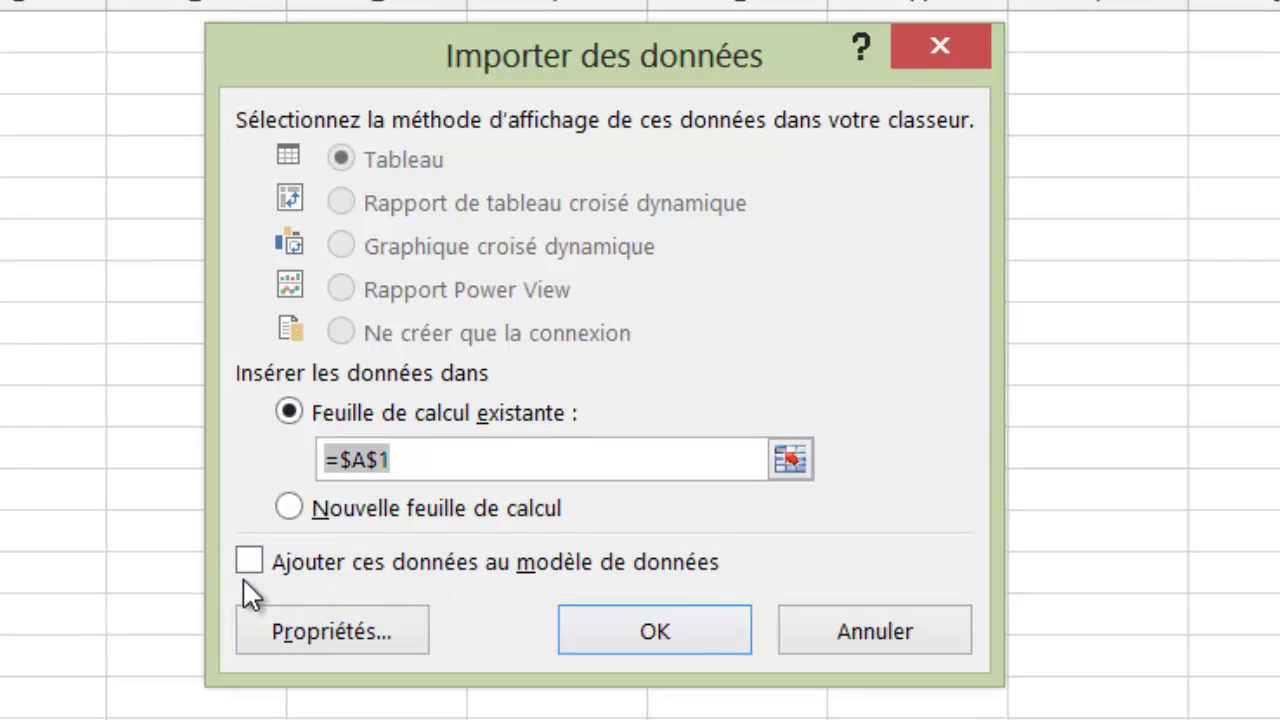
left_click(249, 561)
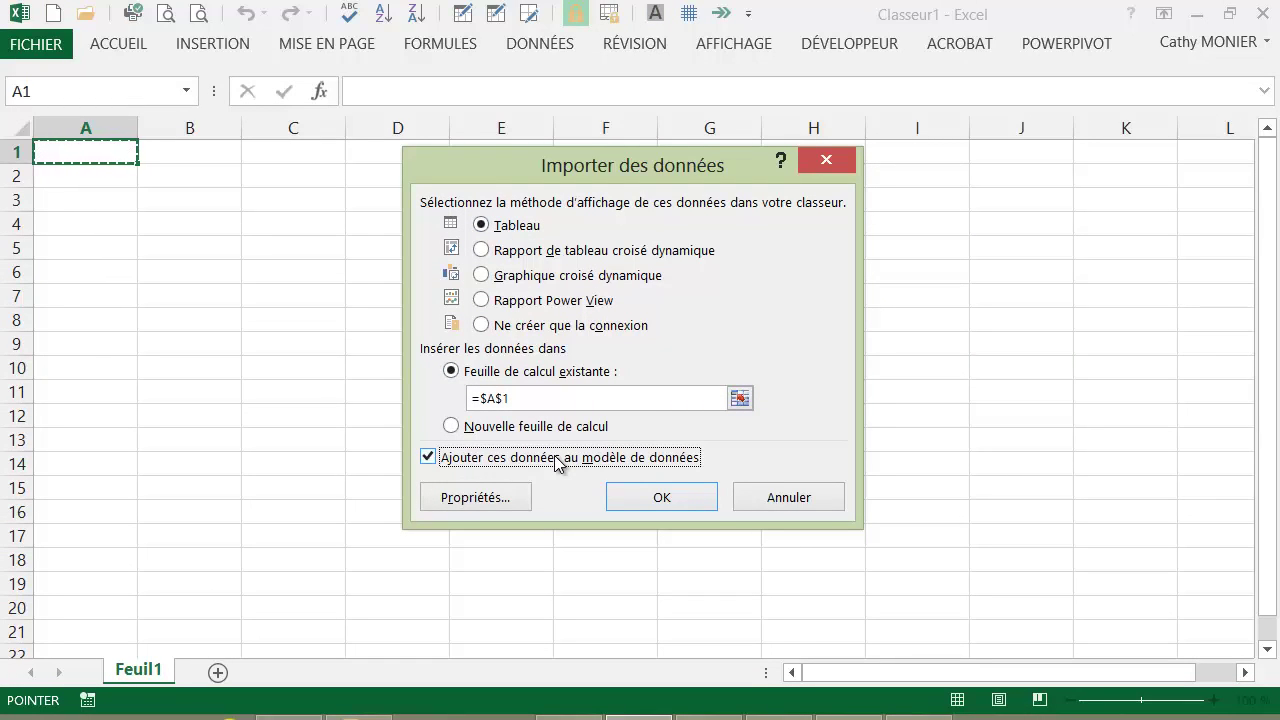
left_click(670, 488)
- Examine the imported table, checking the formats of the Date Mandat, Etage and CP_offre columns
left_click(355, 291)
left_click(180, 224)
left_click_drag(876, 688, 1060, 692)
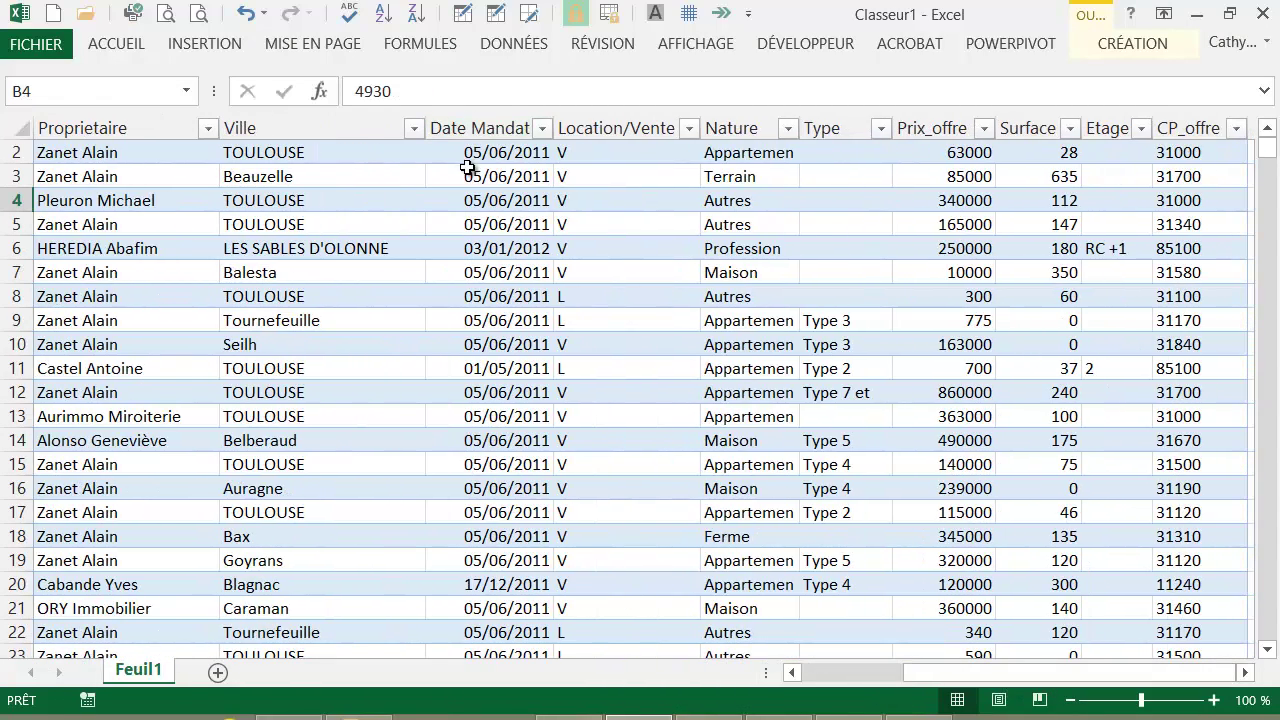
left_click(468, 156)
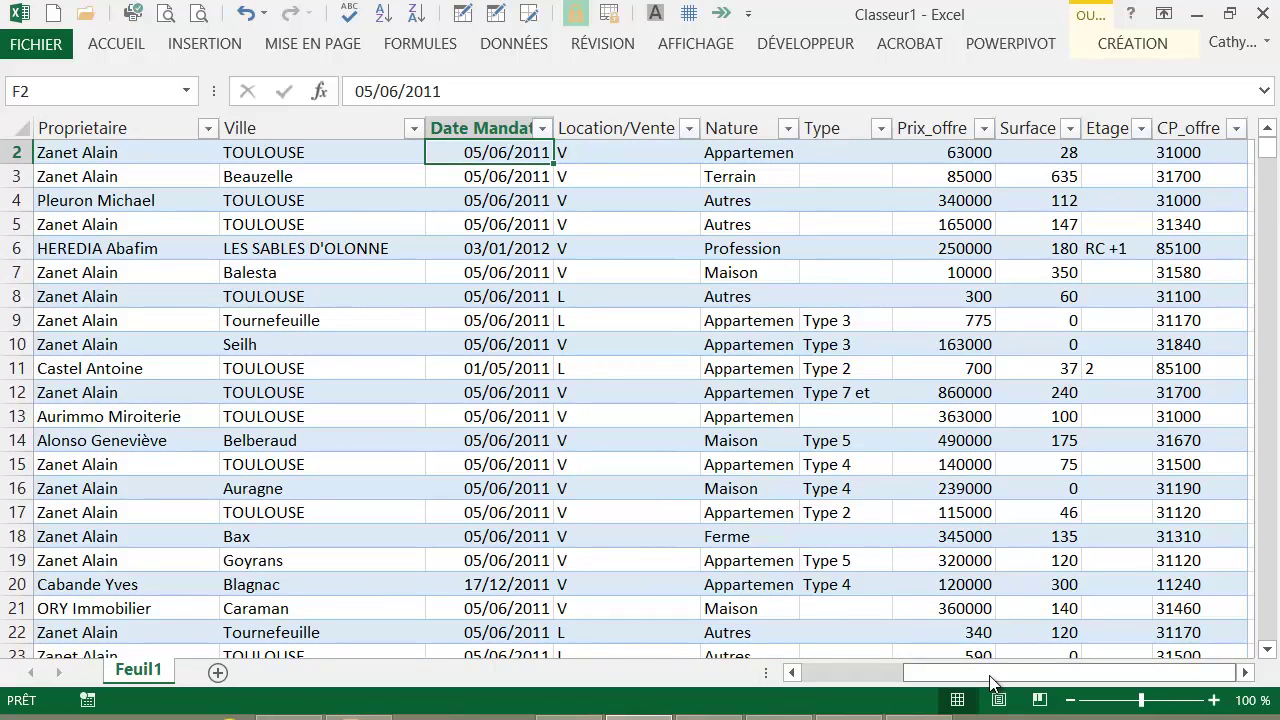
left_click(1106, 124)
left_click(1200, 150)
scroll(1100, 346, "up", 1)
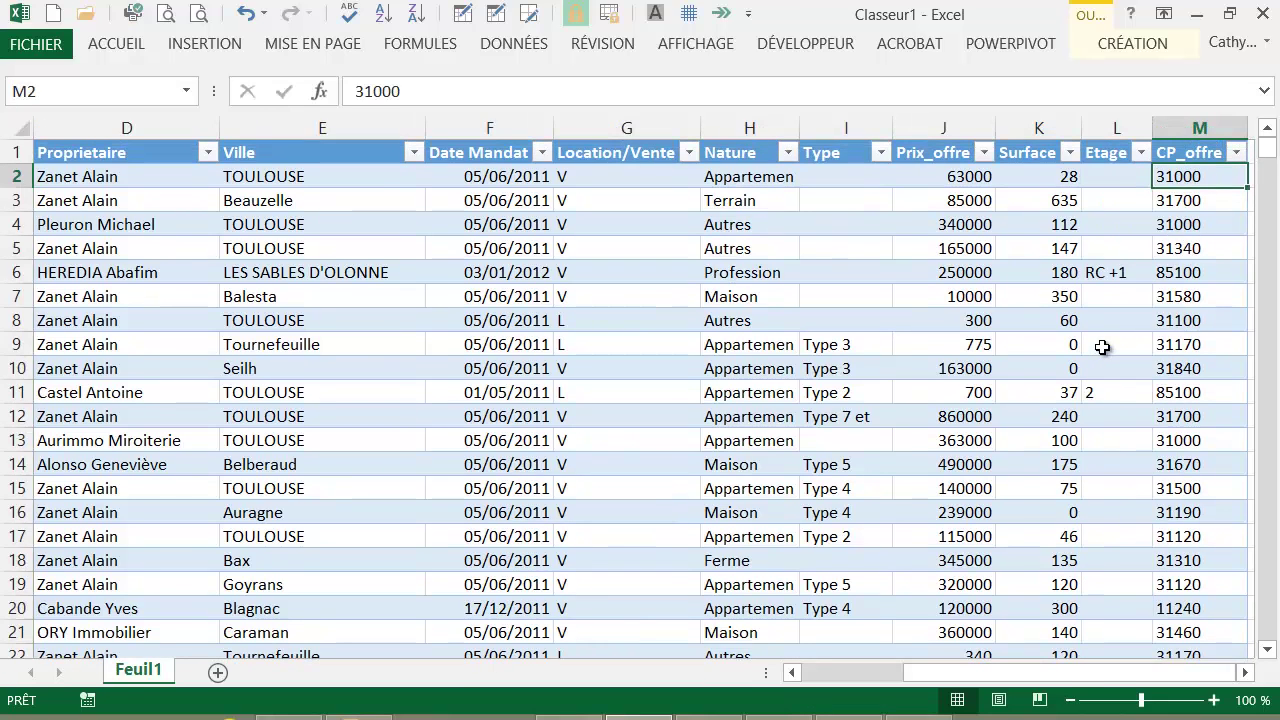
left_click(1201, 395)
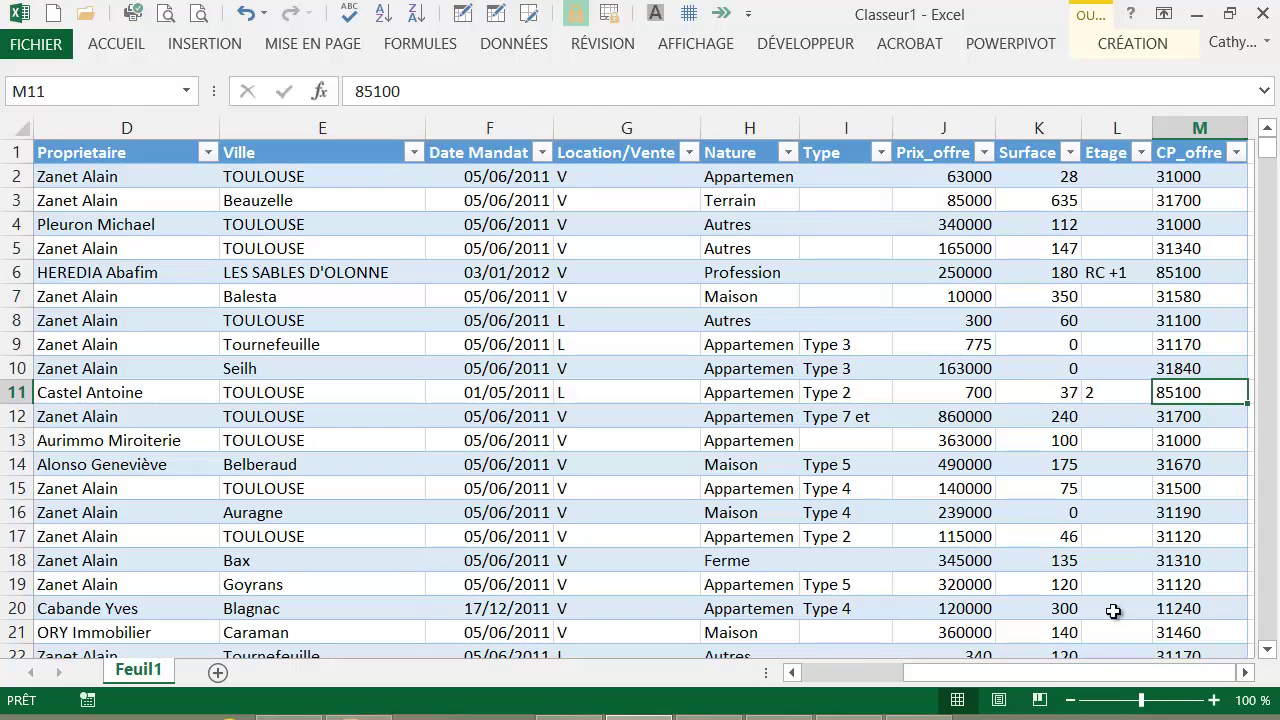
left_click_drag(1000, 674, 765, 673)
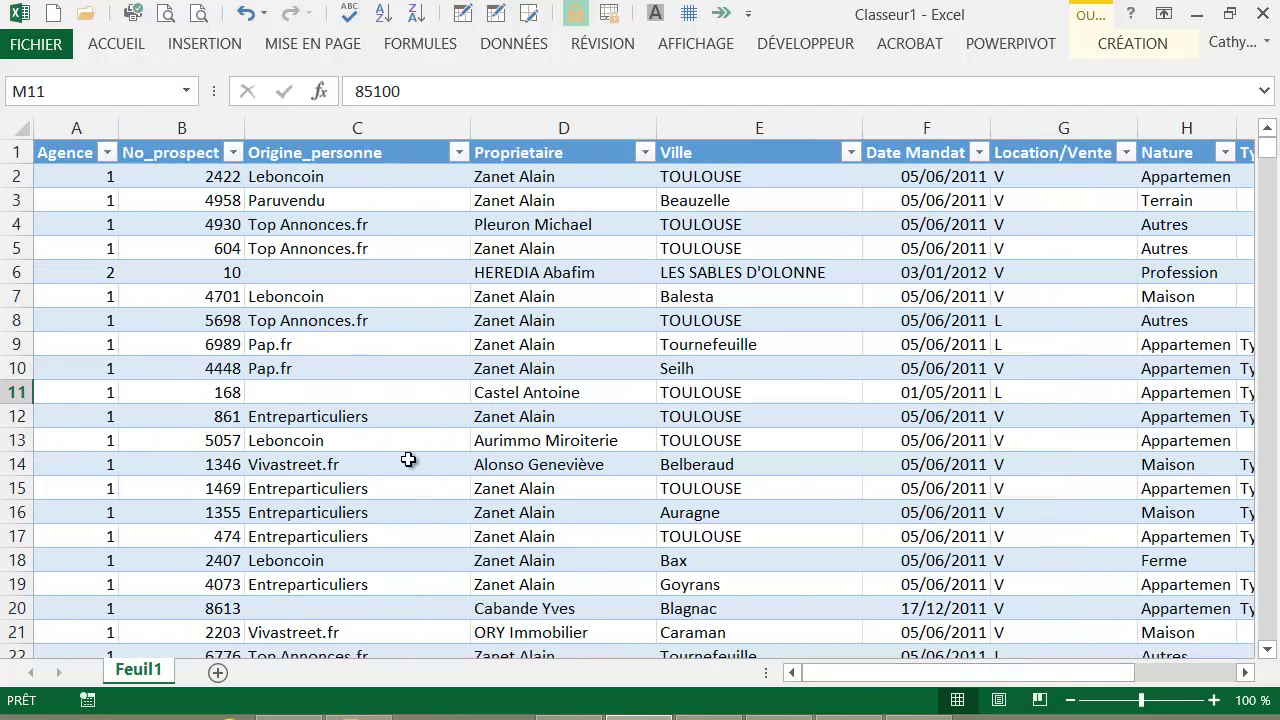
- Create a pivot table on a new worksheet from the Mandats_Ventes table, without adding the data to the data model
left_click(352, 247)
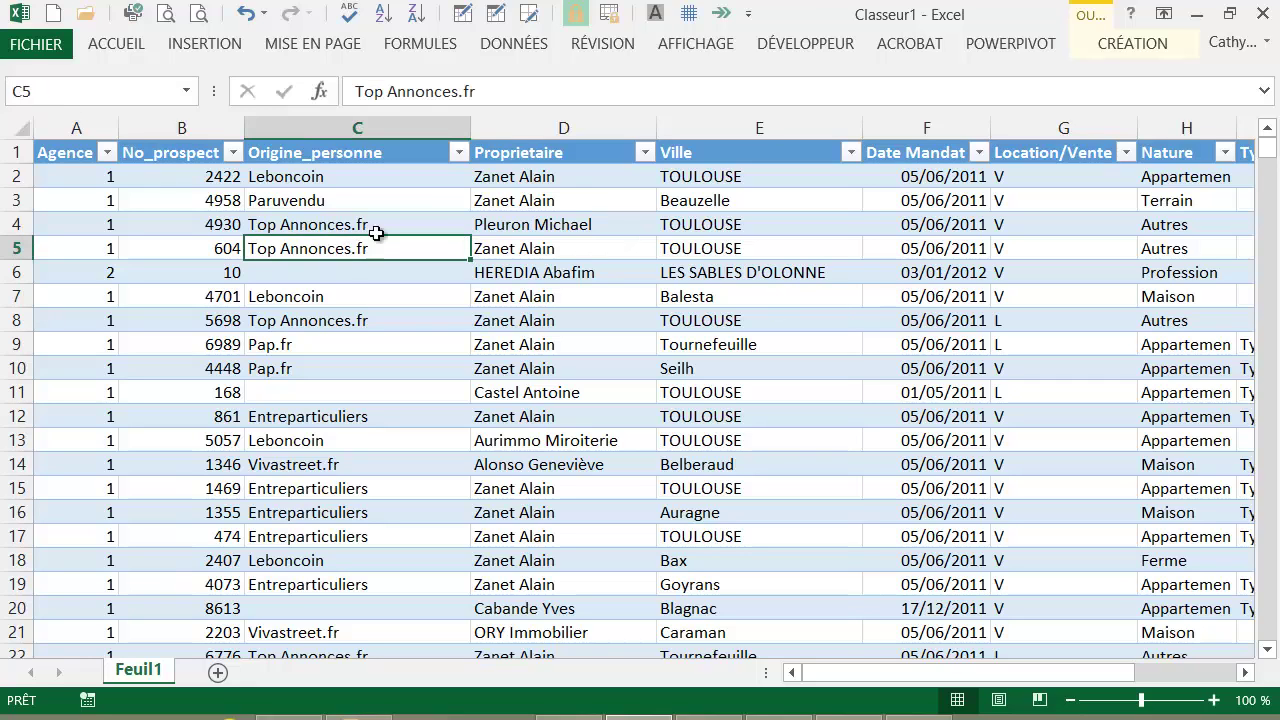
left_click(1139, 45)
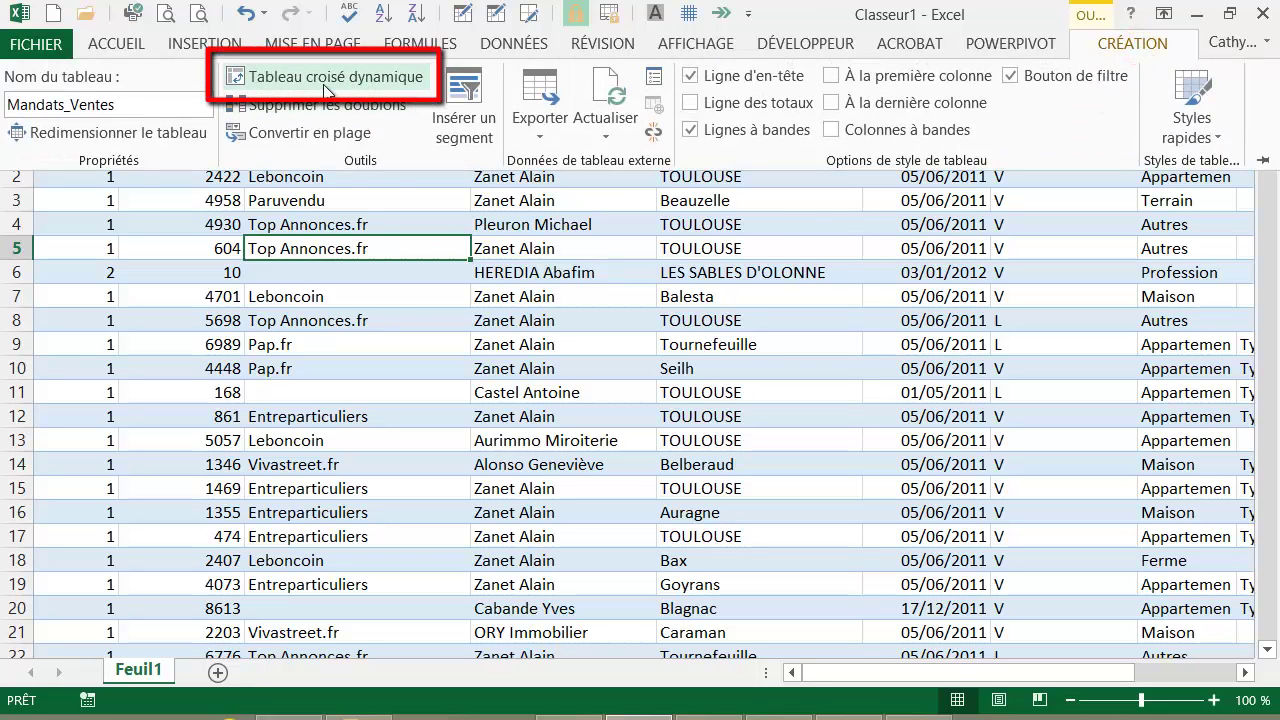
left_click(226, 46)
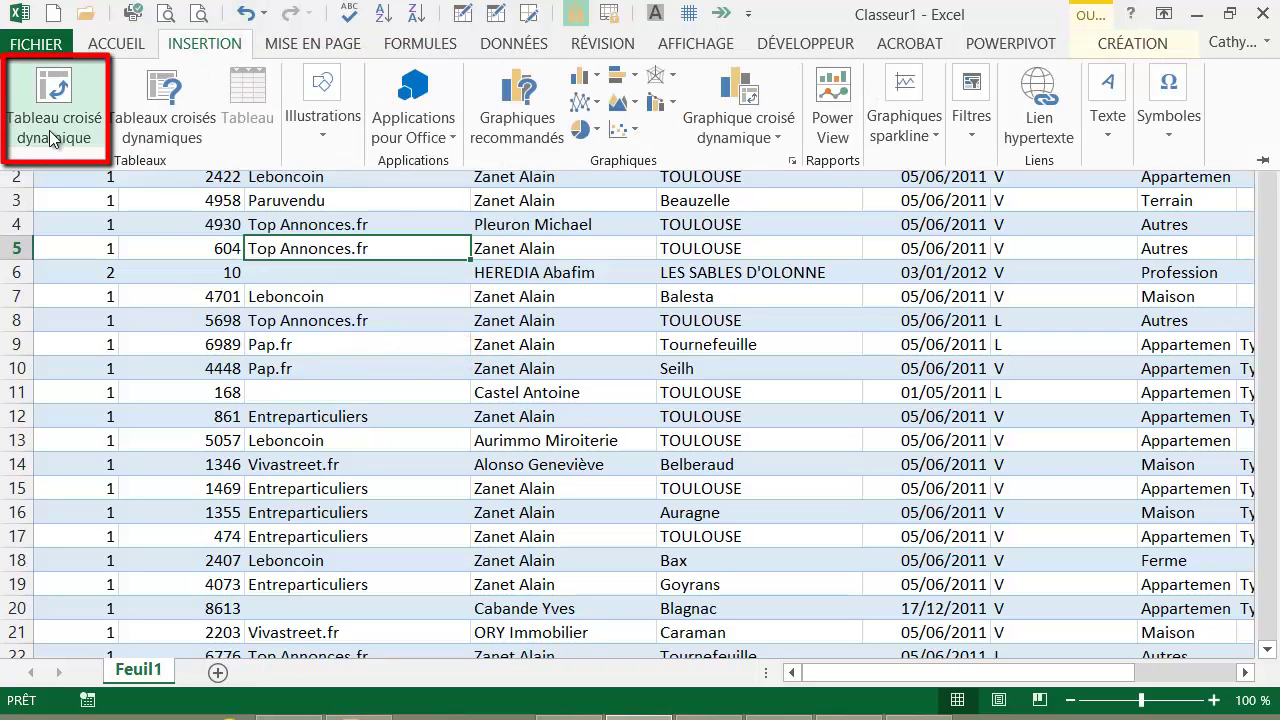
left_click(1133, 45)
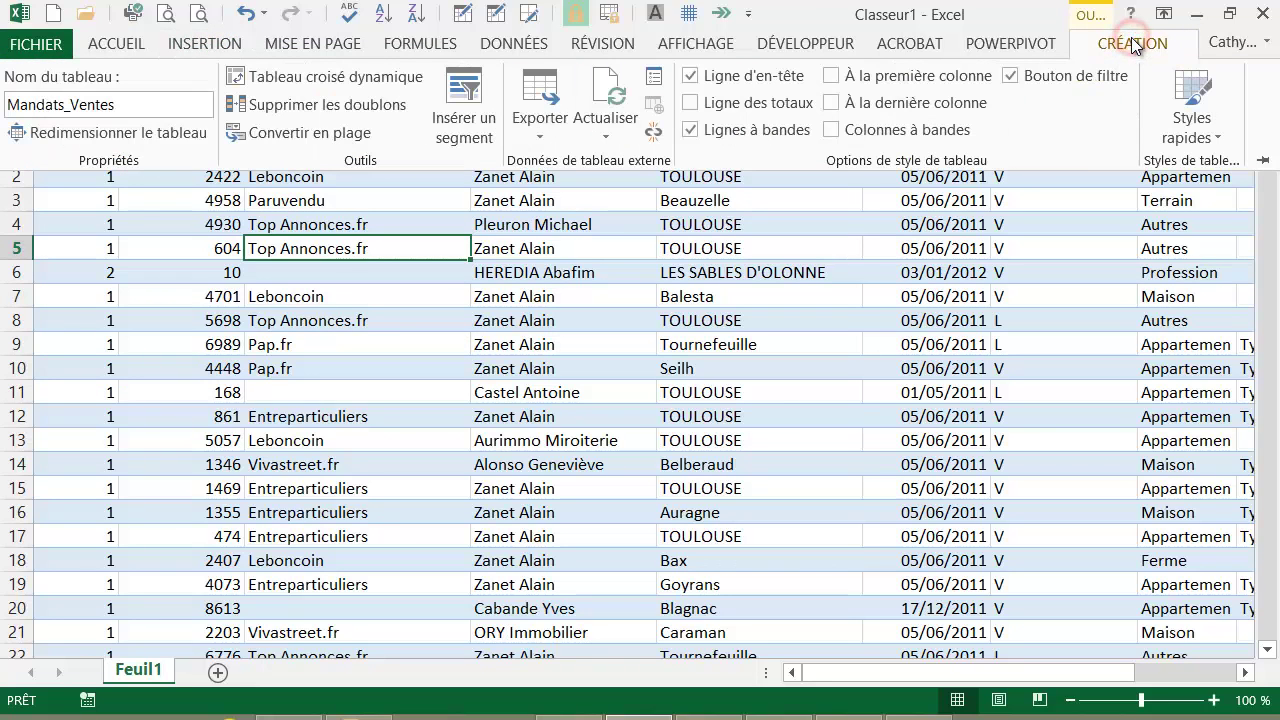
left_click(133, 107)
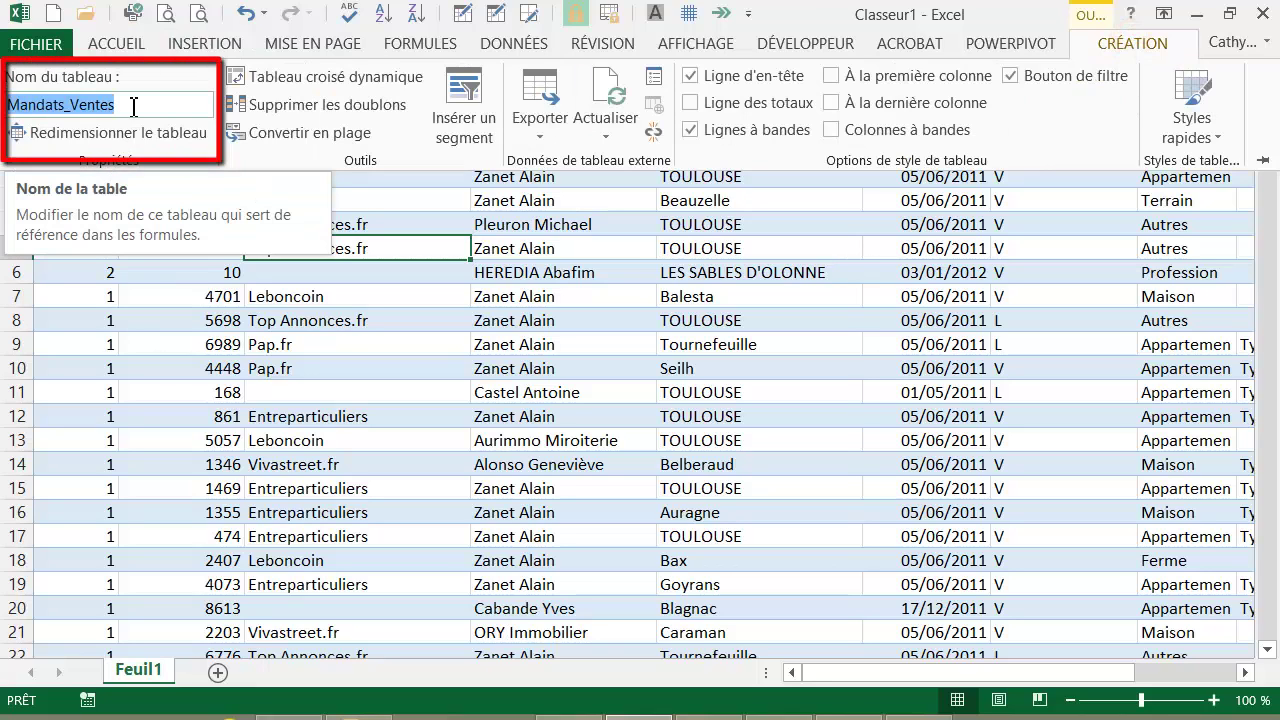
left_click(128, 107)
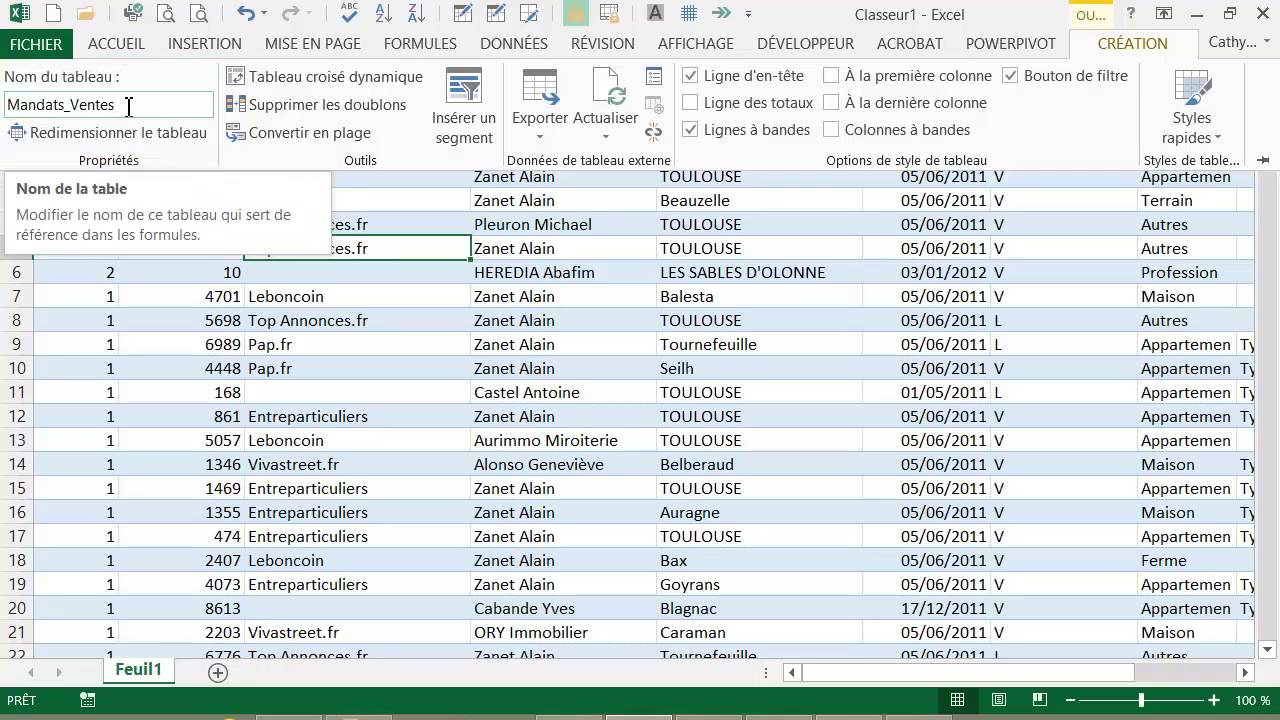
left_click(204, 43)
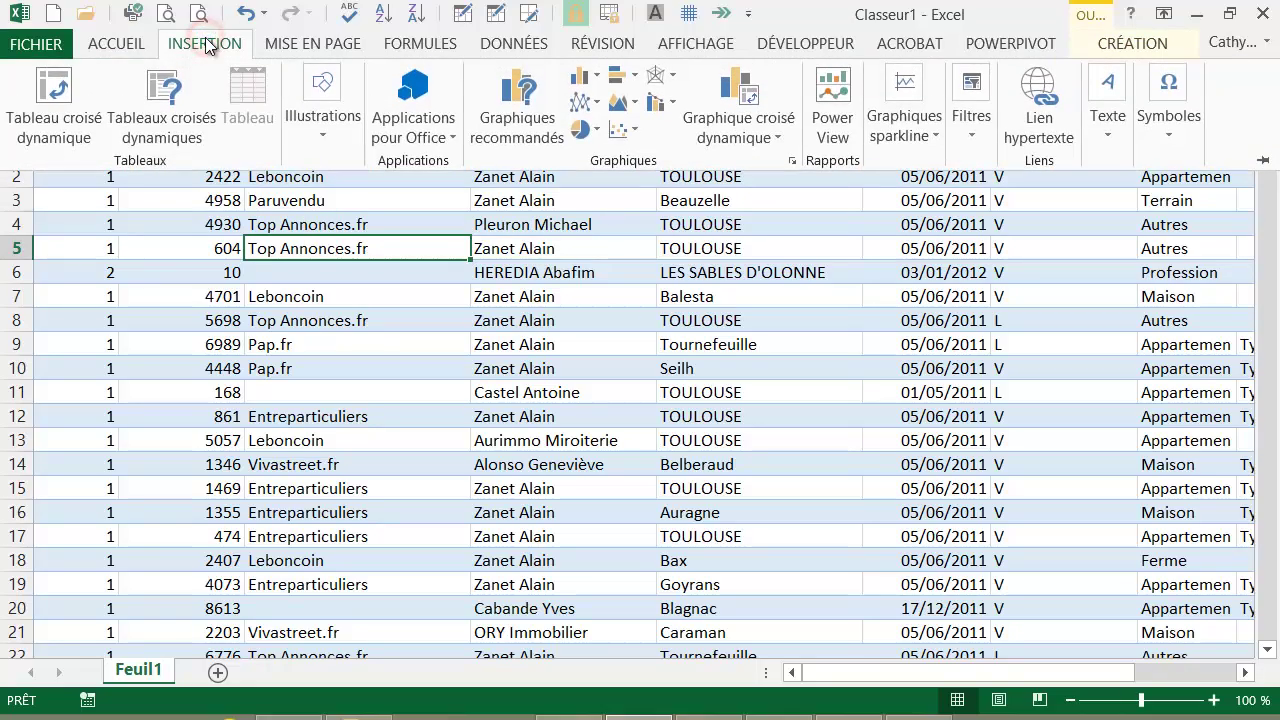
left_click(42, 88)
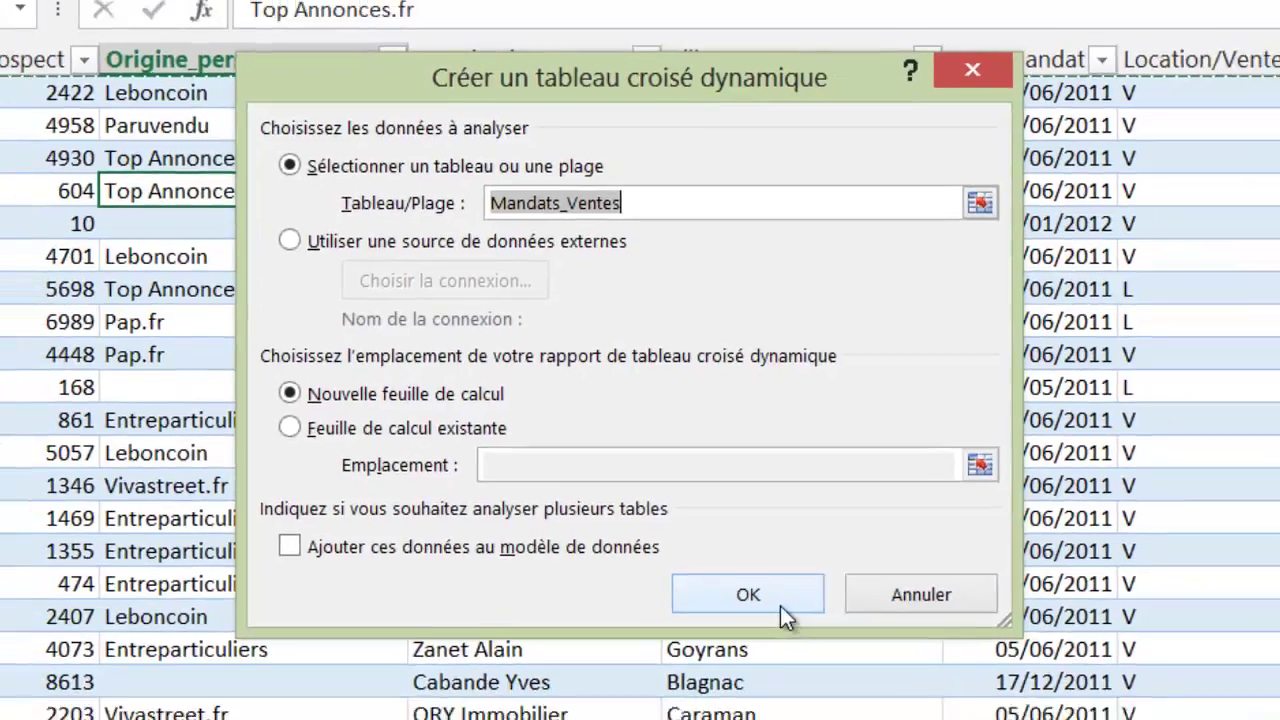
left_click(767, 644)
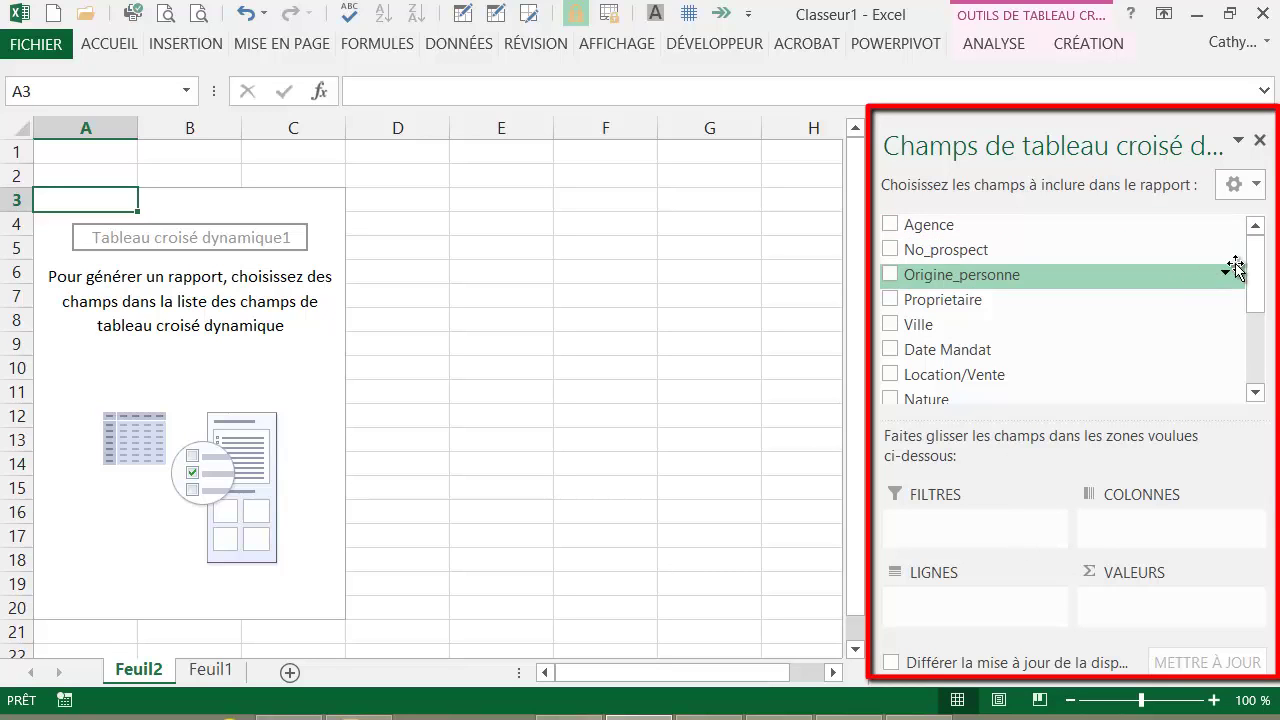
- Place the Ville field in the pivot table's rows and the Location/Vente field in its values
mouse_move(1260, 263)
left_mouse_down()
mouse_move(1265, 337)
mouse_move(1270, 245)
left_mouse_up()
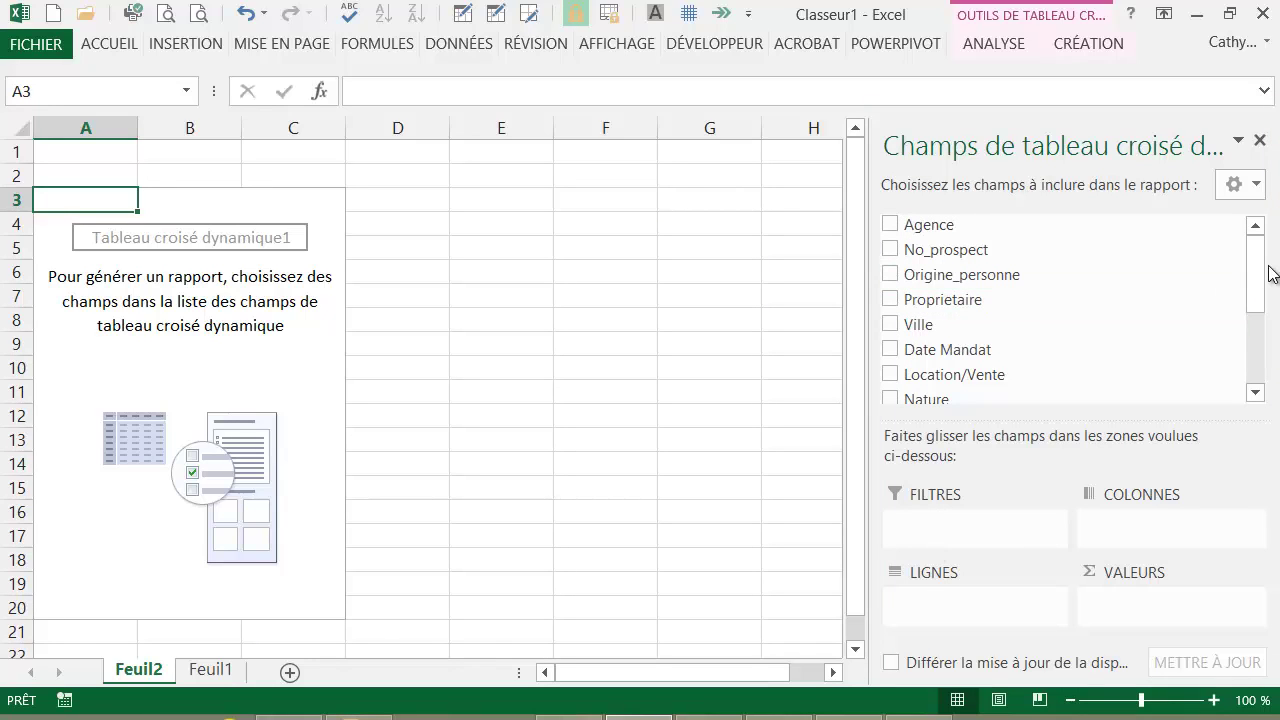
mouse_move(1262, 265)
left_mouse_down()
mouse_move(1263, 334)
mouse_move(1258, 285)
left_mouse_up()
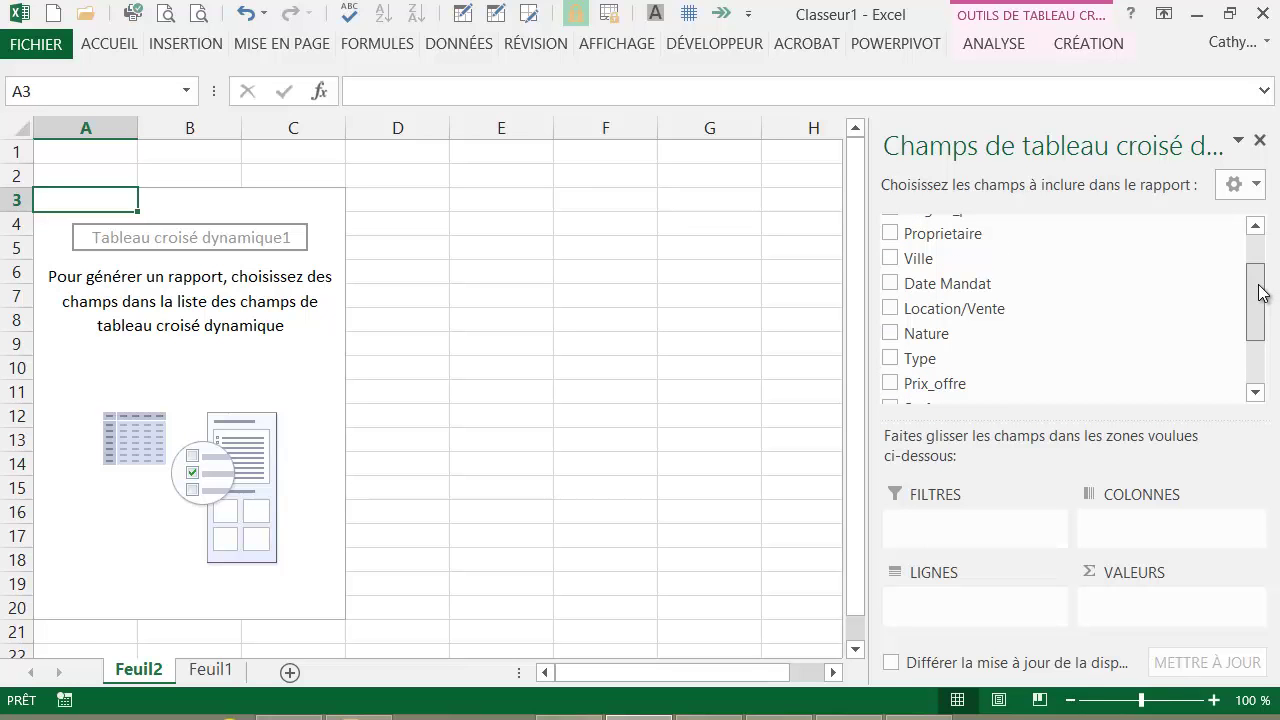
left_click_drag(903, 265, 916, 600)
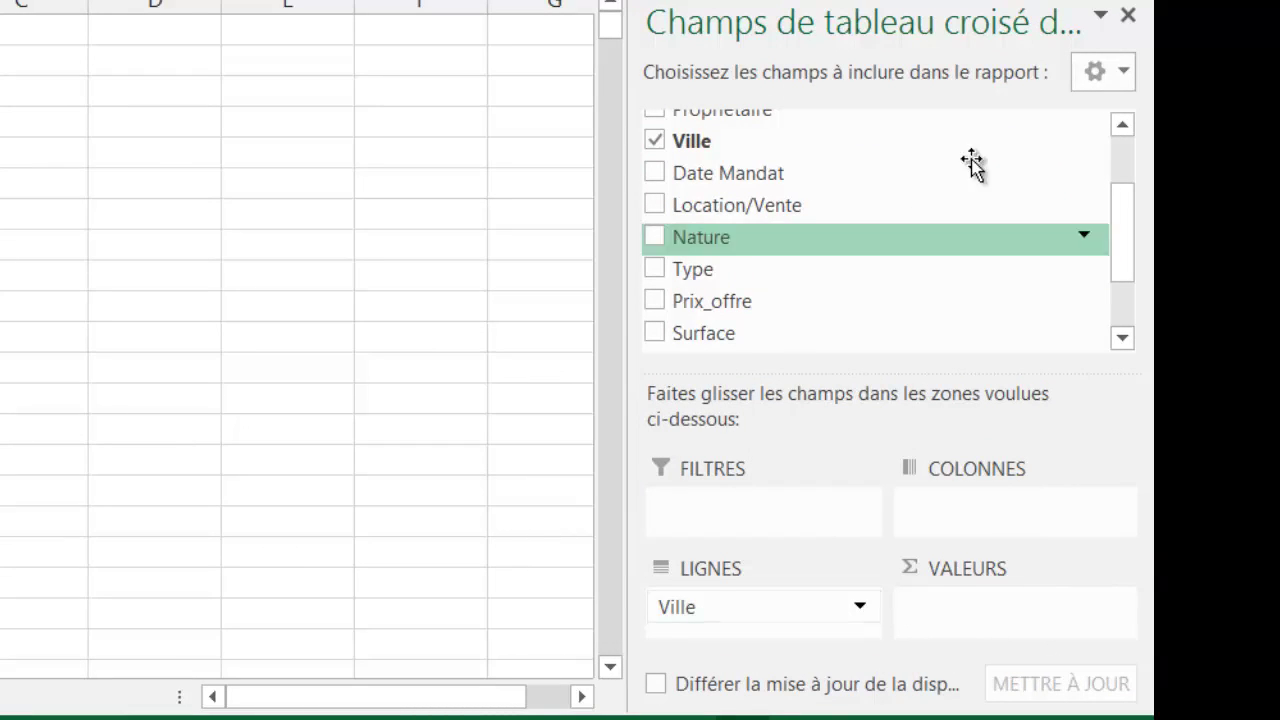
scroll(1125, 256, "up", 2)
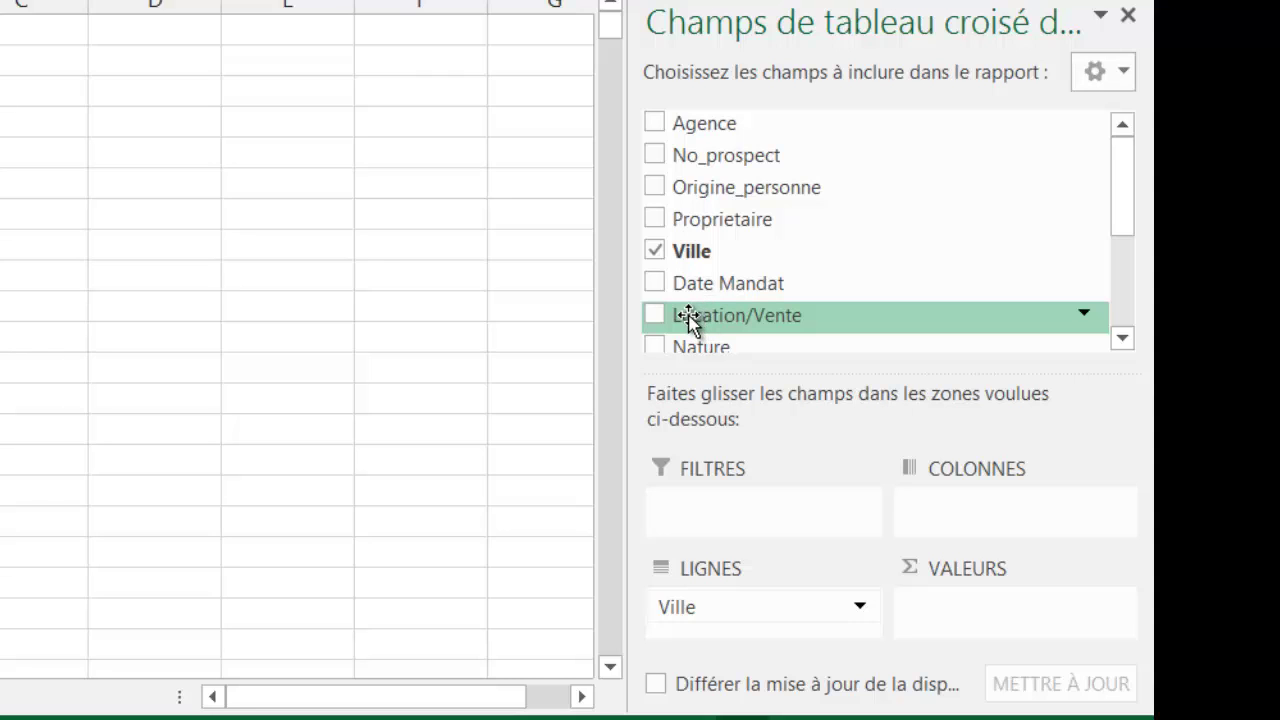
left_click_drag(691, 317, 965, 622)
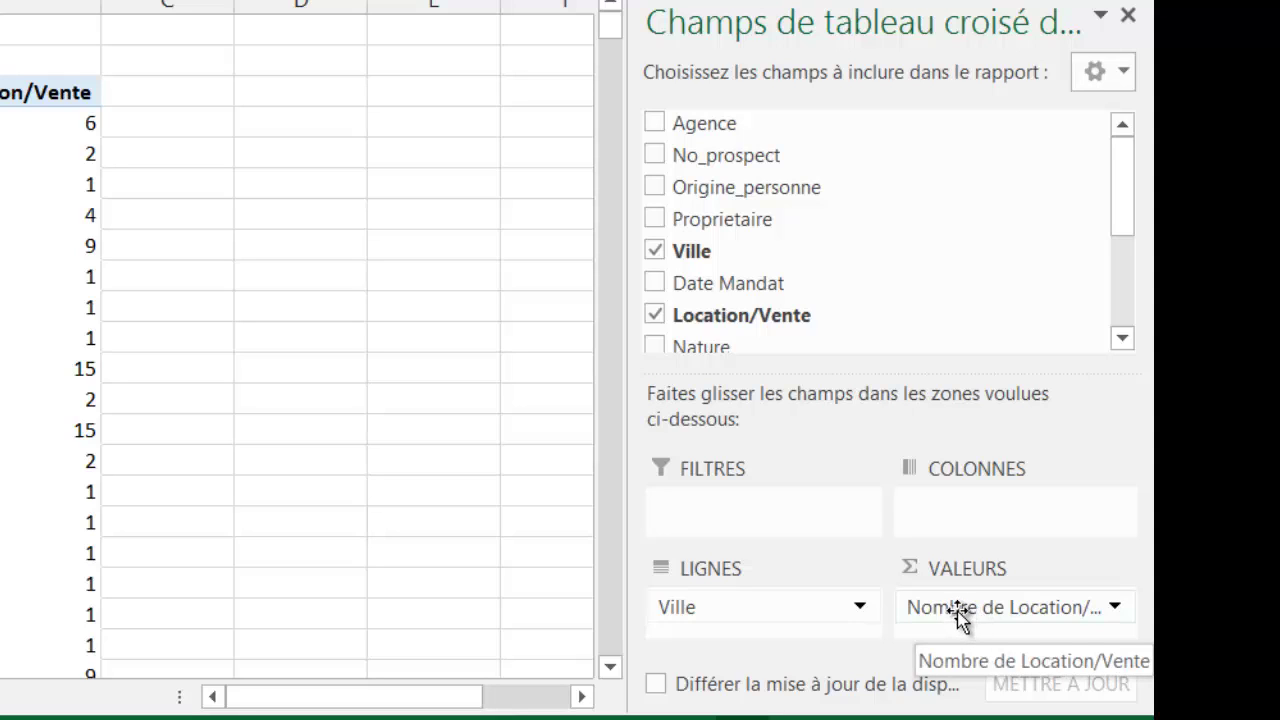
- Name the Location/Vente count field Nb and format it in the Nombre category with 0 decimals
left_click(958, 612)
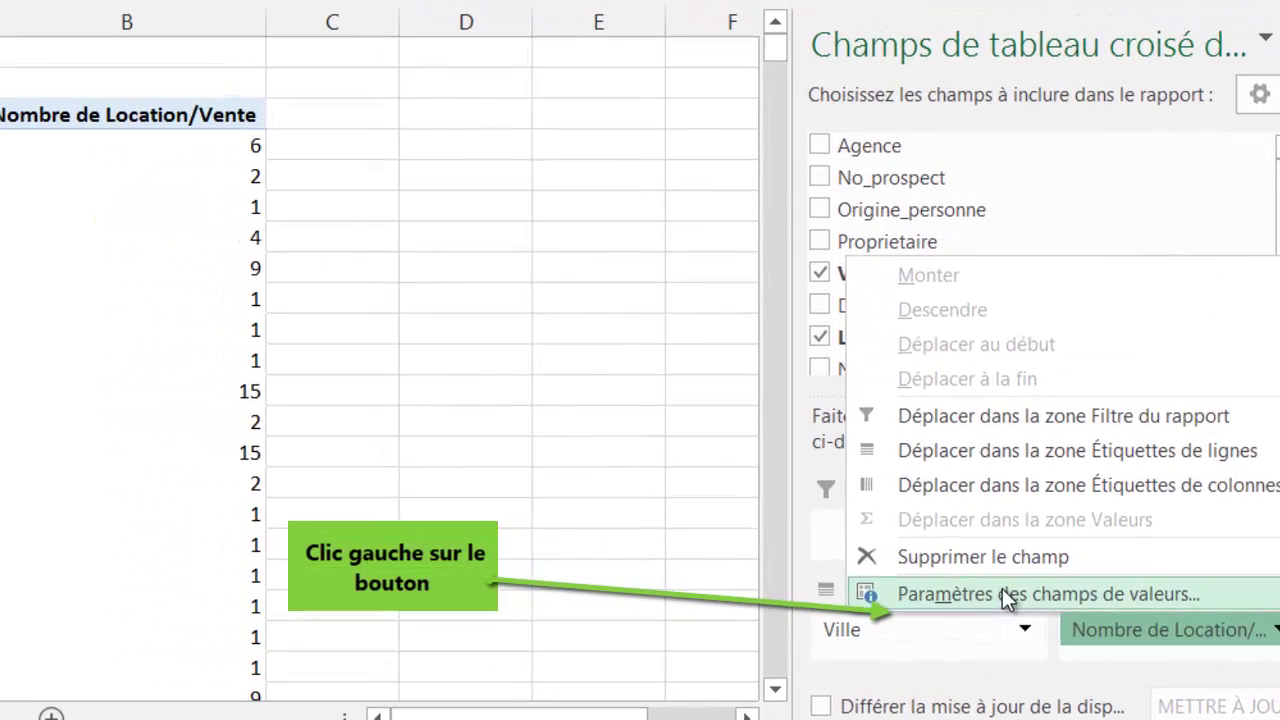
left_click(1002, 592)
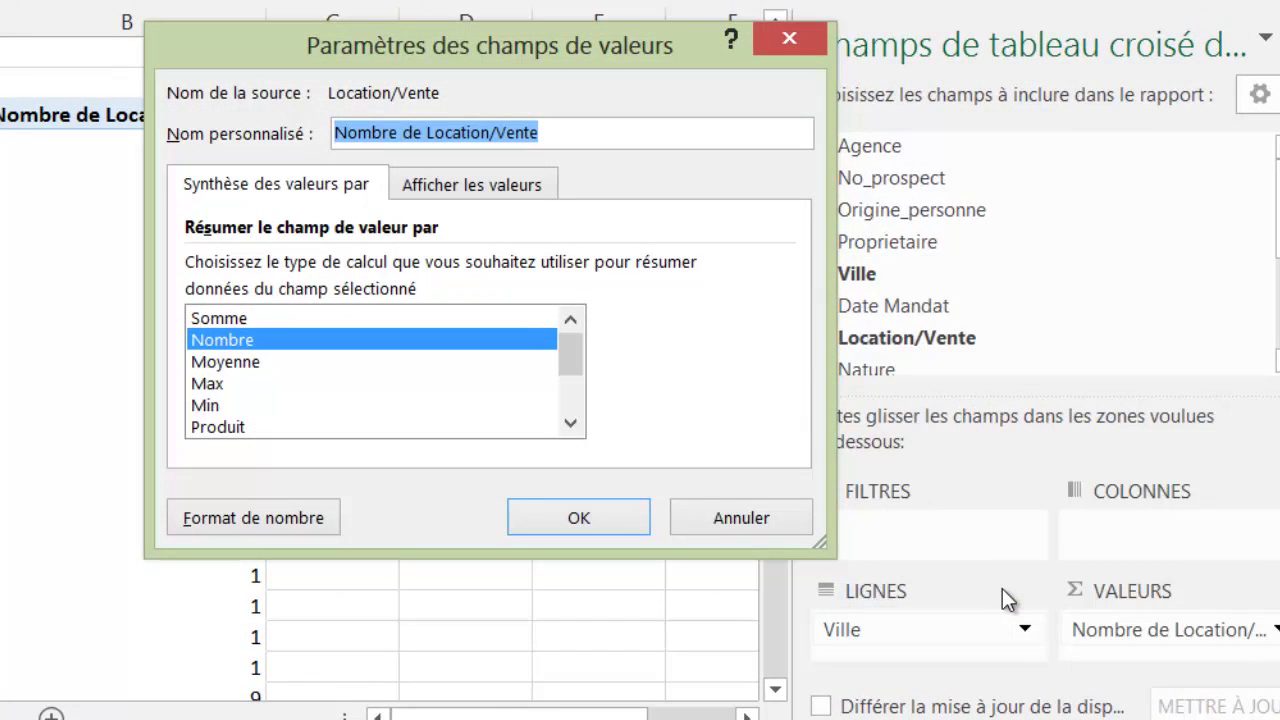
type("Nb")
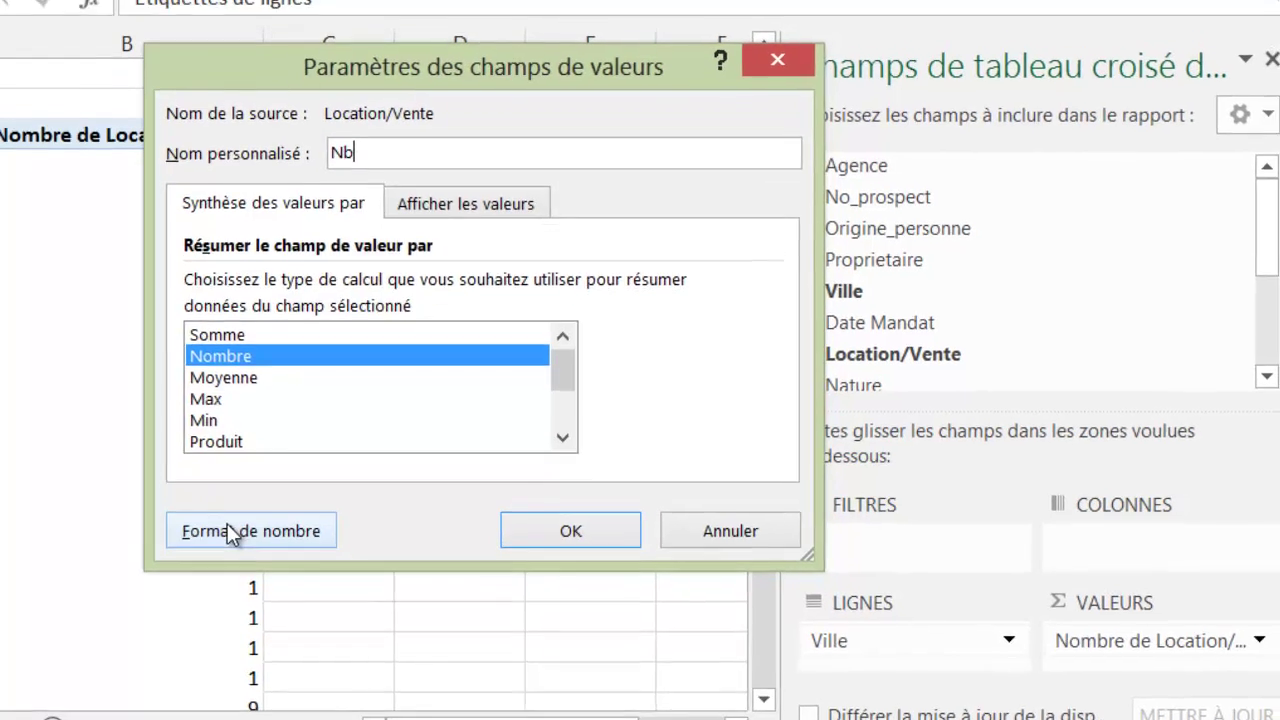
left_click(226, 517)
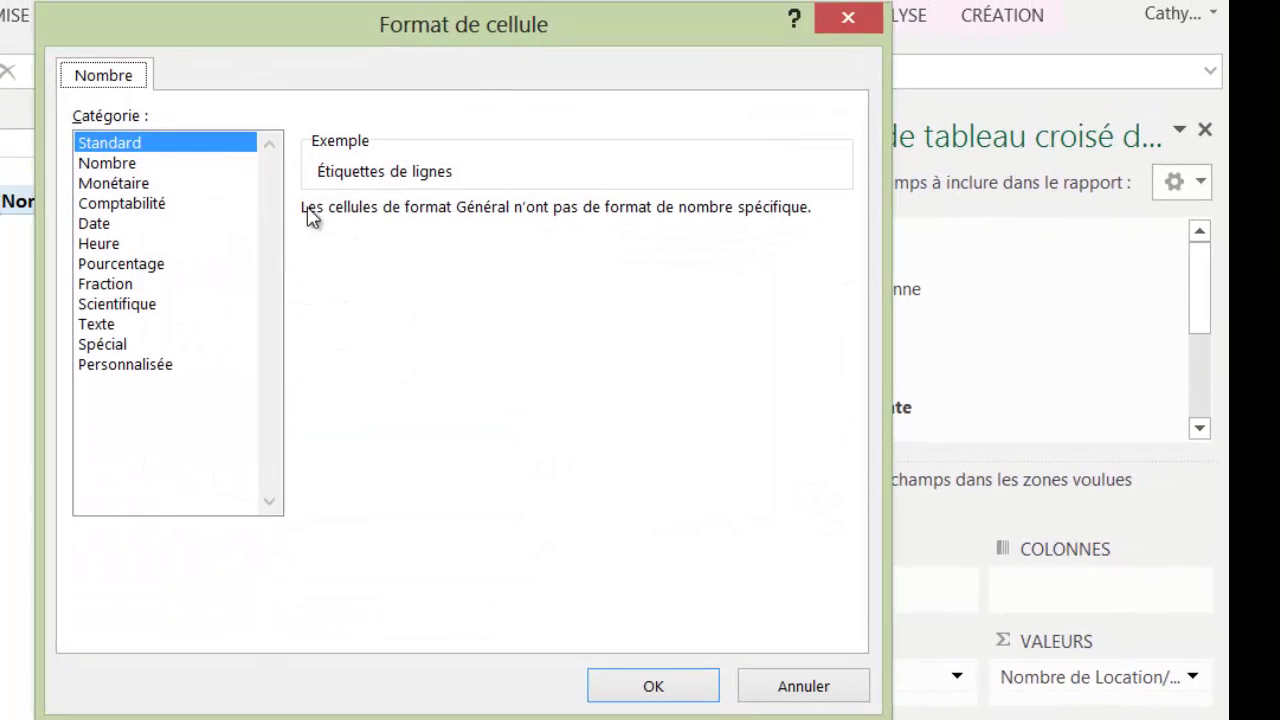
left_click(104, 164)
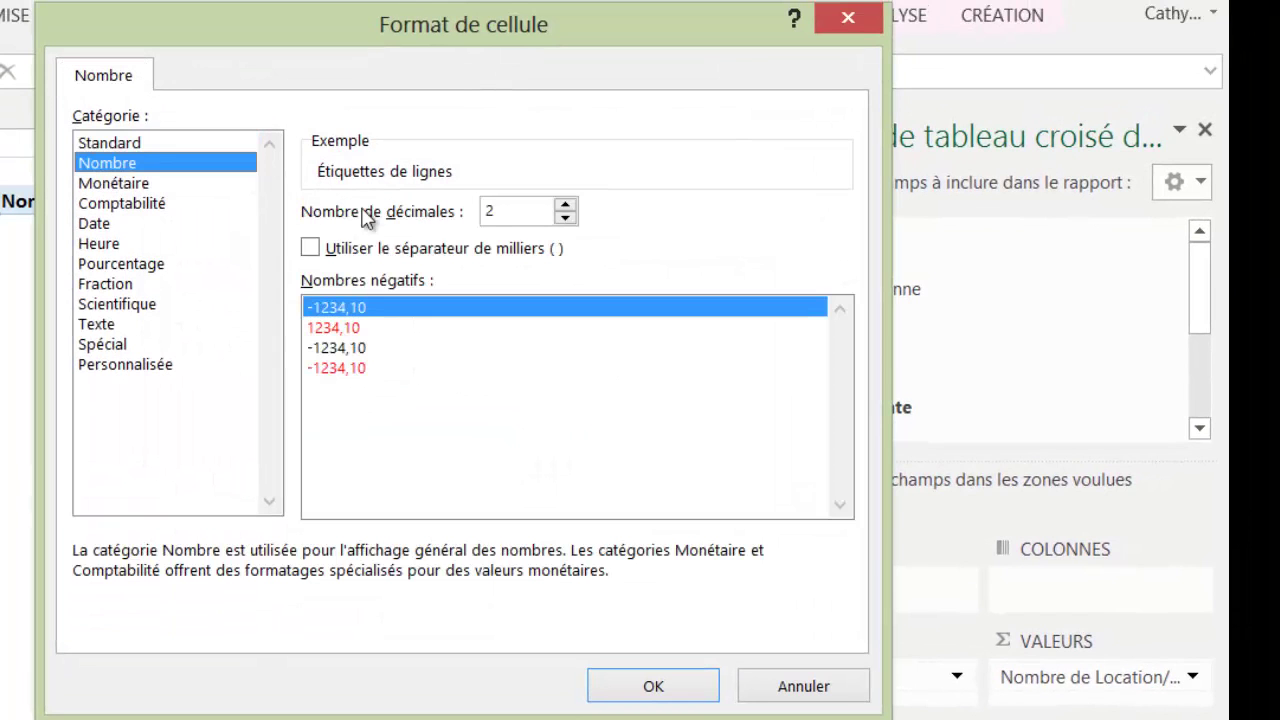
left_click(566, 218)
left_click(566, 218)
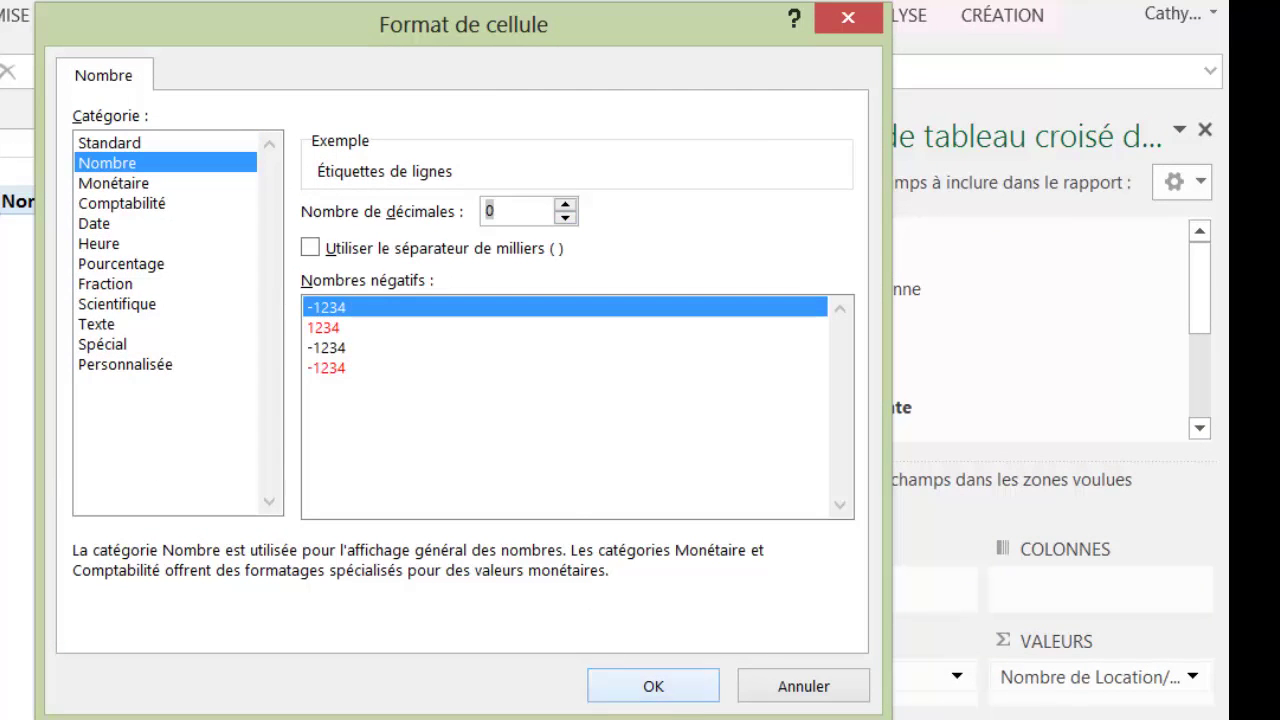
left_click(655, 686)
left_click(569, 517)
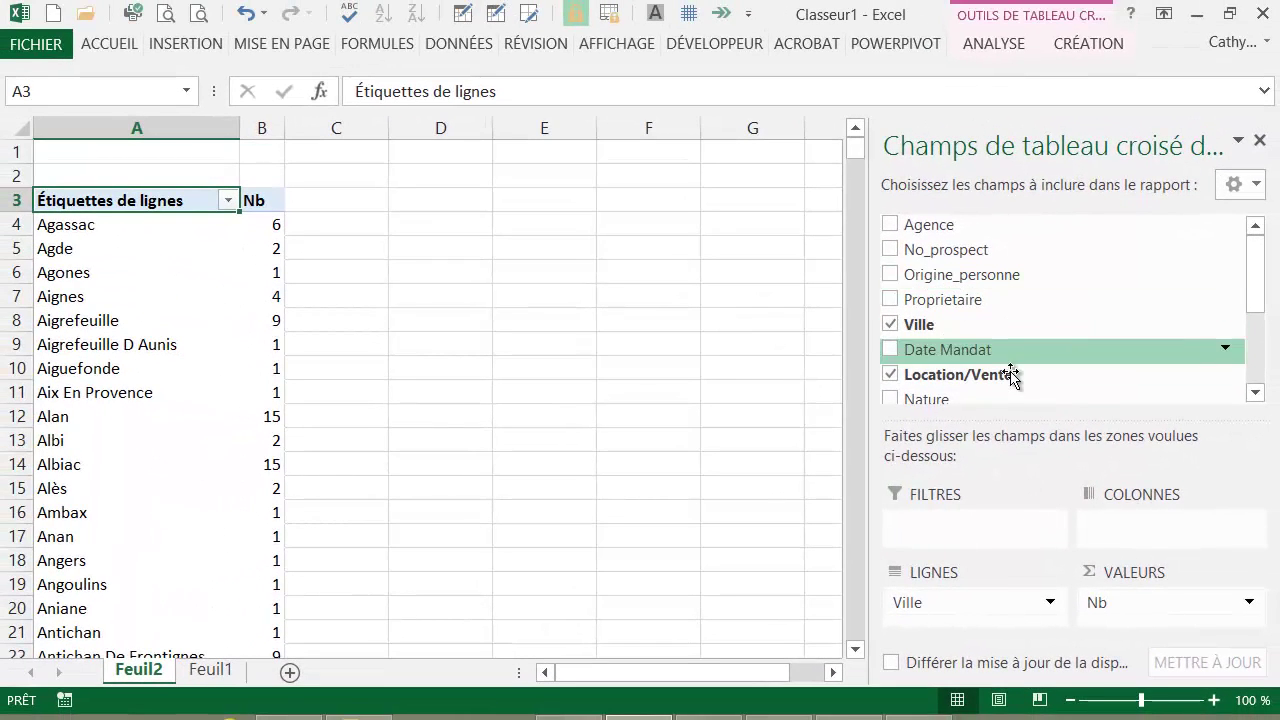
- Add the Prix_offre field to the pivot table's values below Nb and enlarge the field areas to show both values
left_click_drag(1260, 272, 1152, 340)
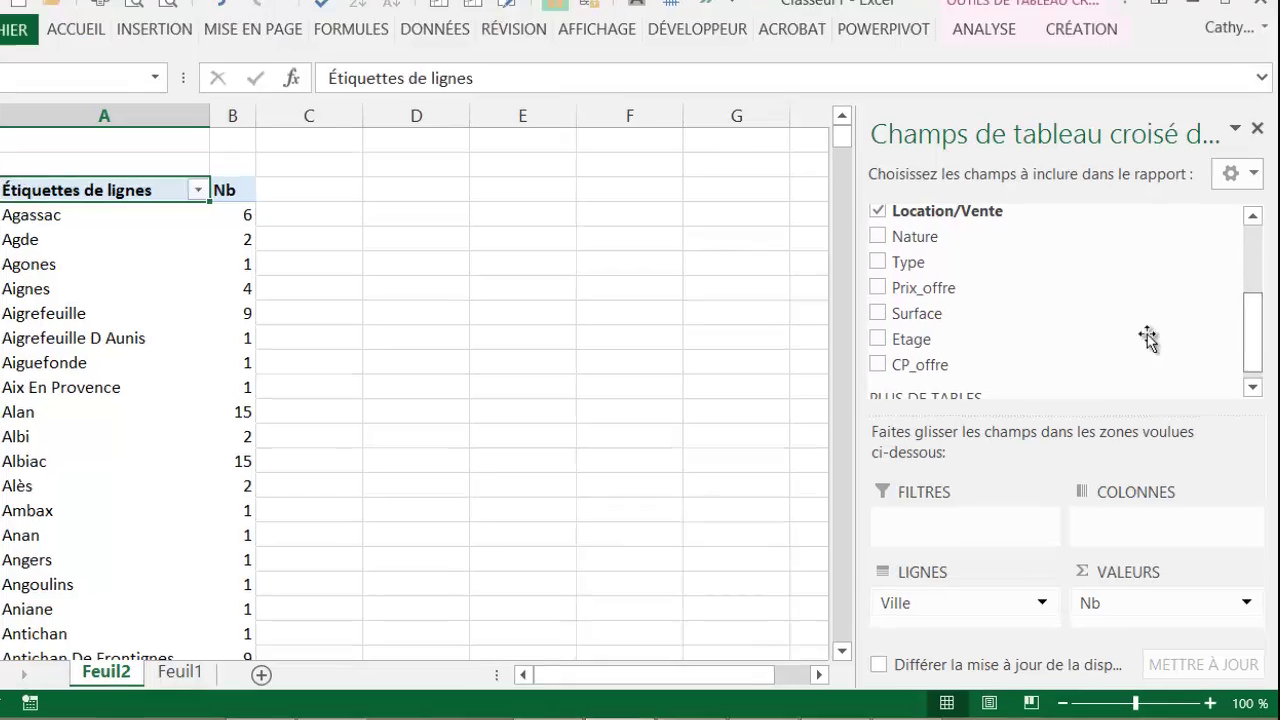
left_click_drag(957, 295, 1122, 641)
left_click_drag(948, 683, 937, 618)
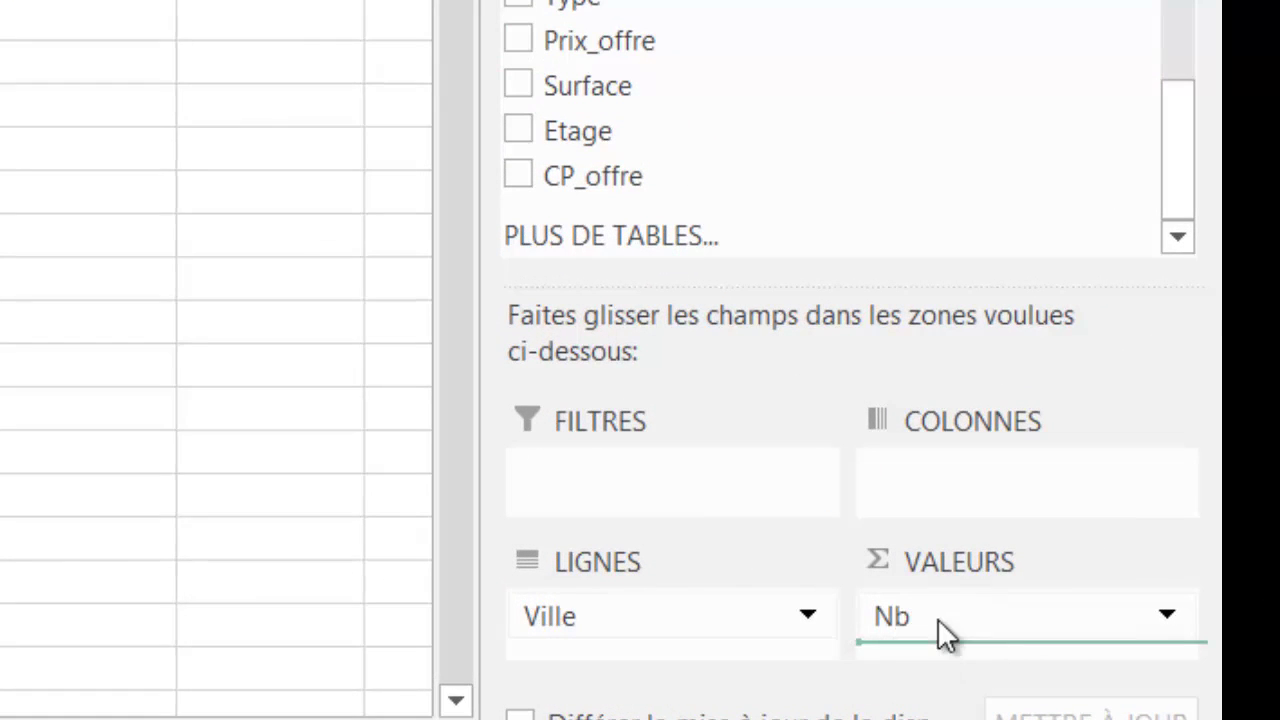
left_click(1180, 641)
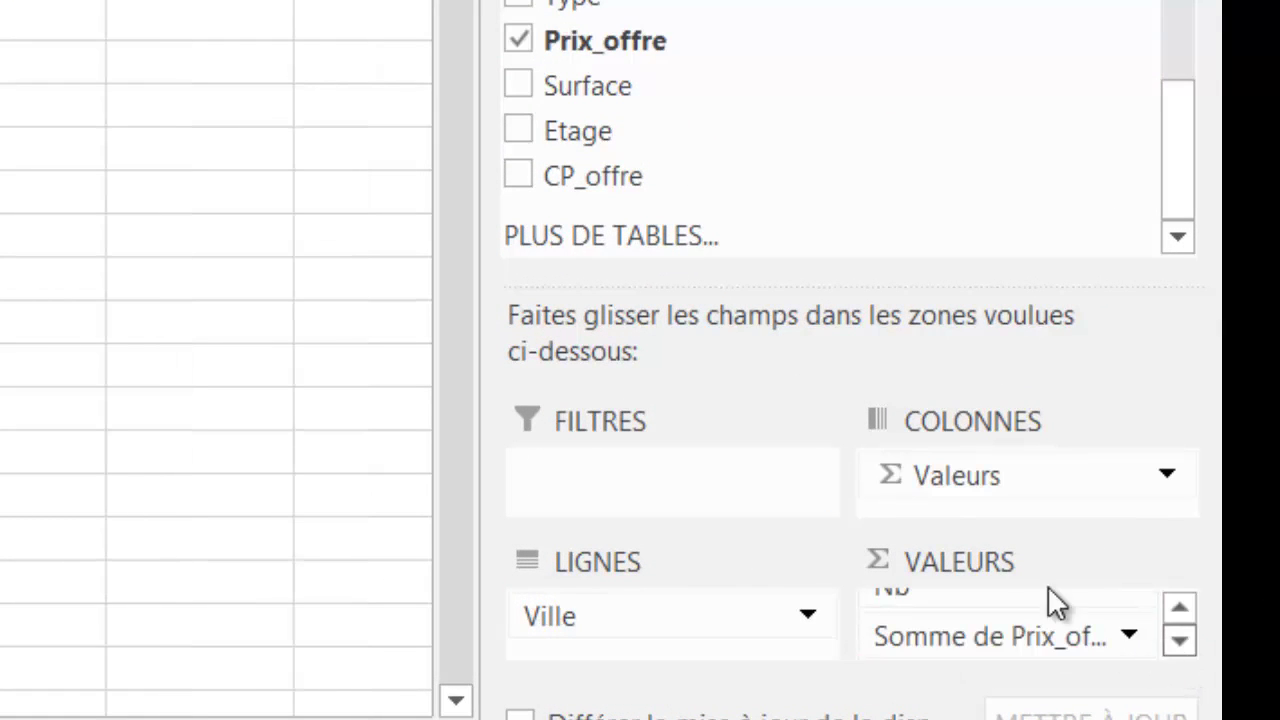
left_click_drag(782, 290, 788, 120)
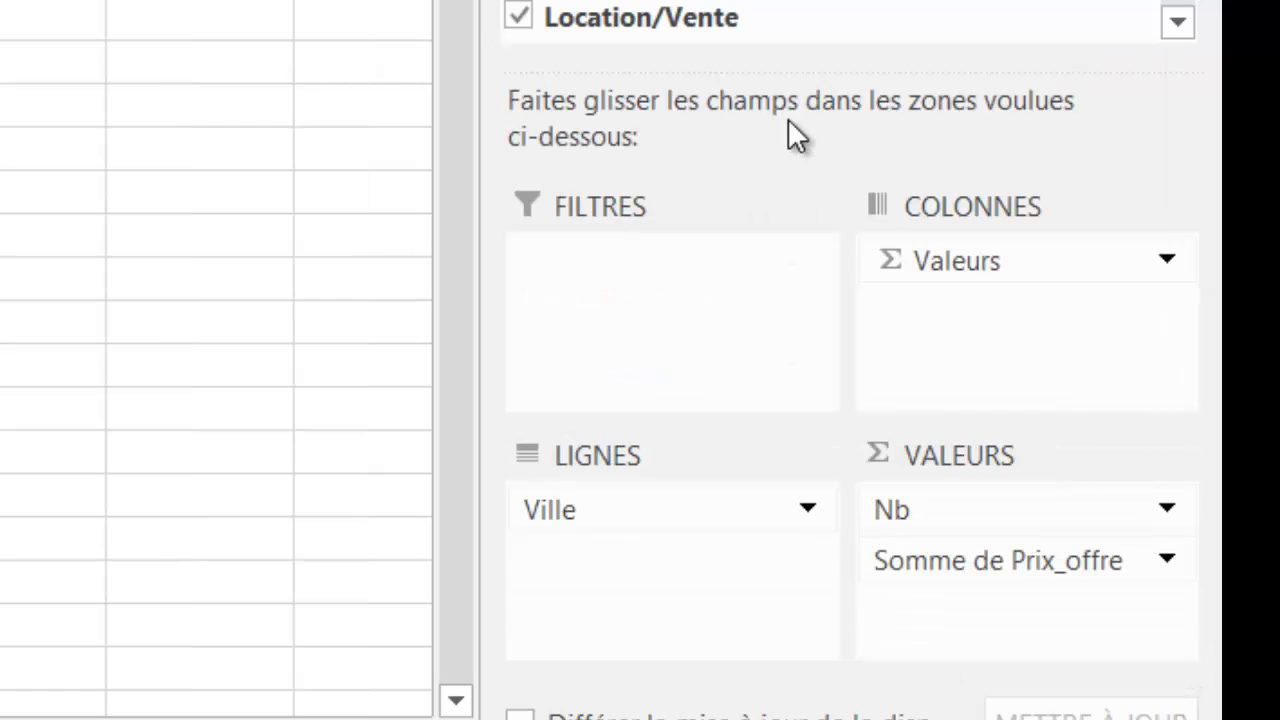
- Summarize the Prix_offre value field by Moyenne and give it the custom name Prix moyen
left_click(1033, 560)
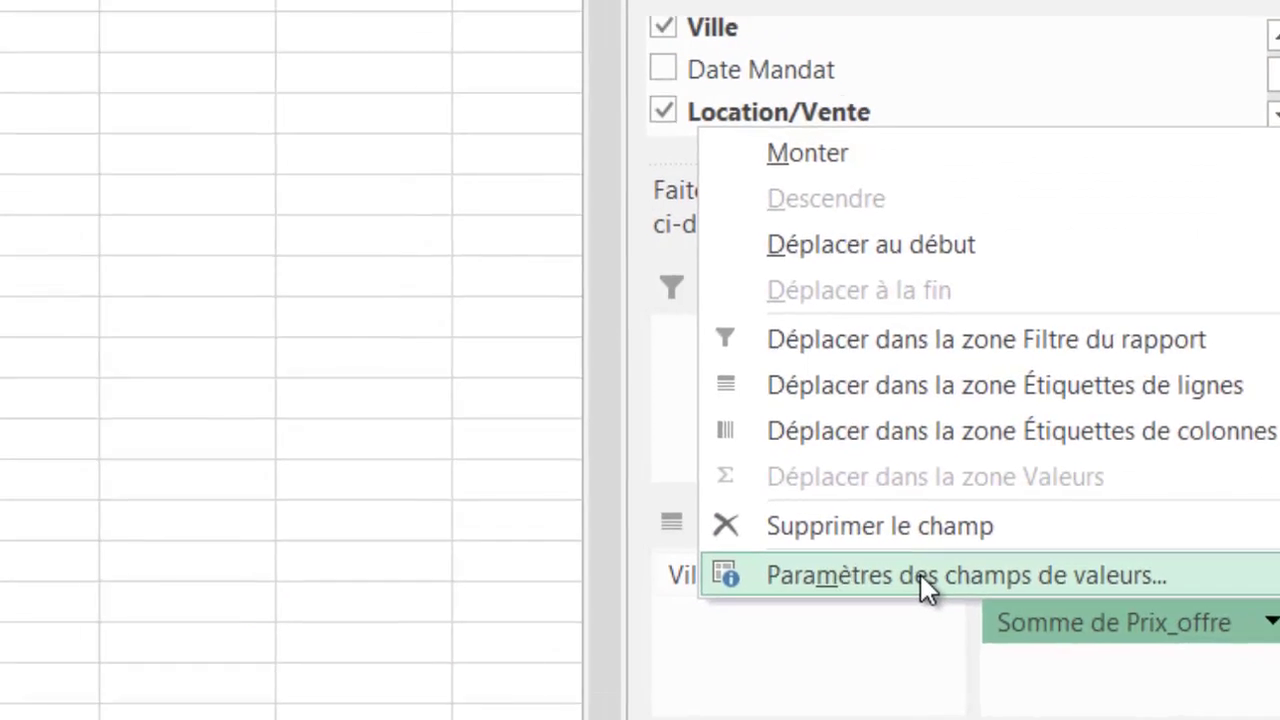
left_click(791, 508)
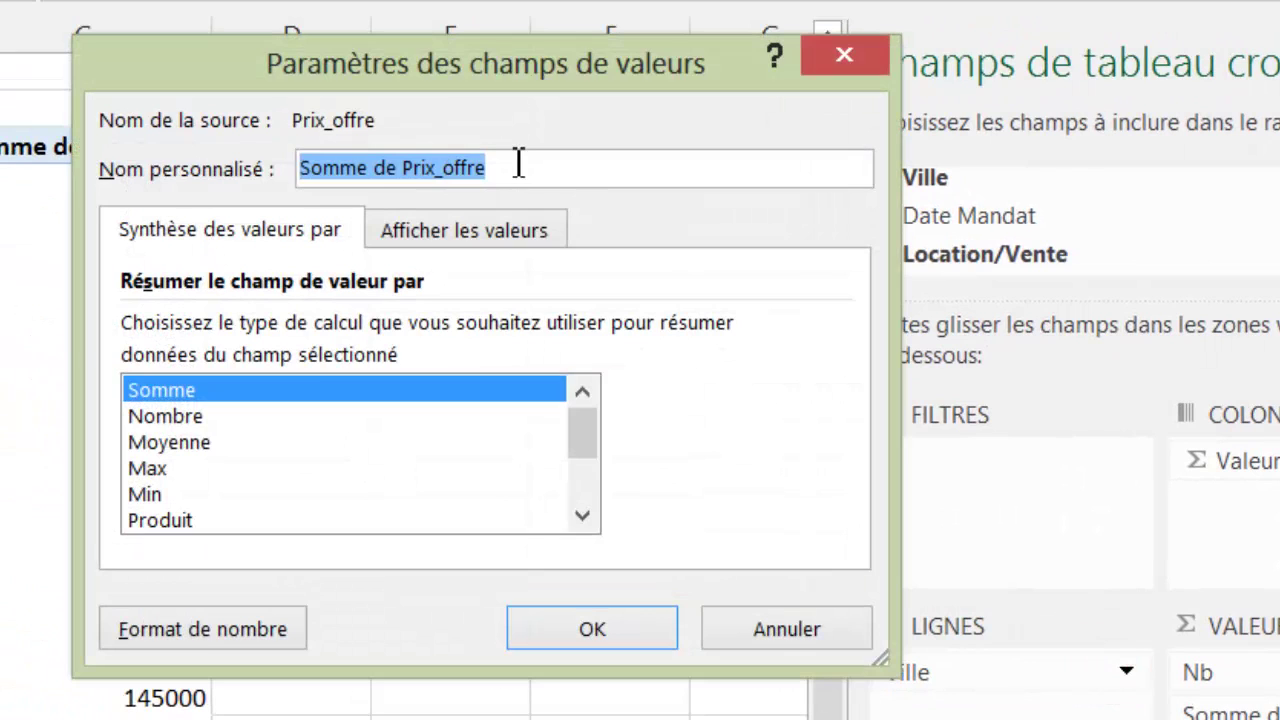
type("Prix moyen")
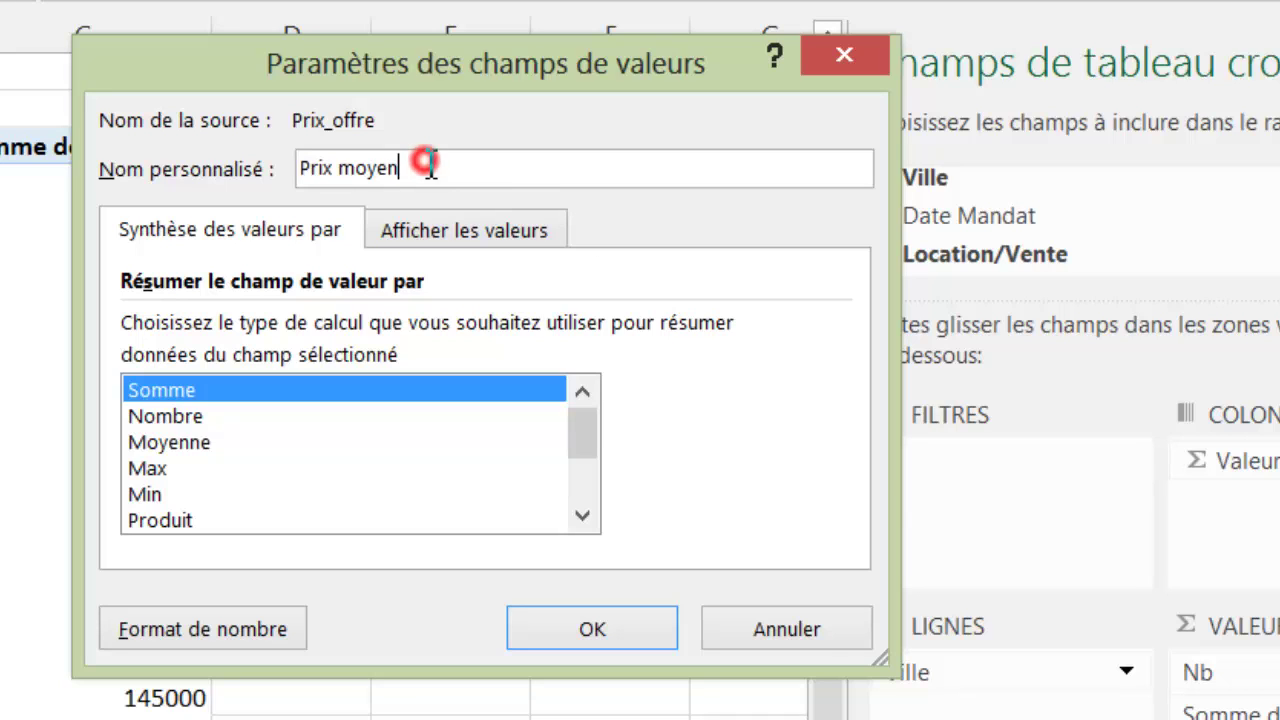
left_click_drag(417, 171, 290, 187)
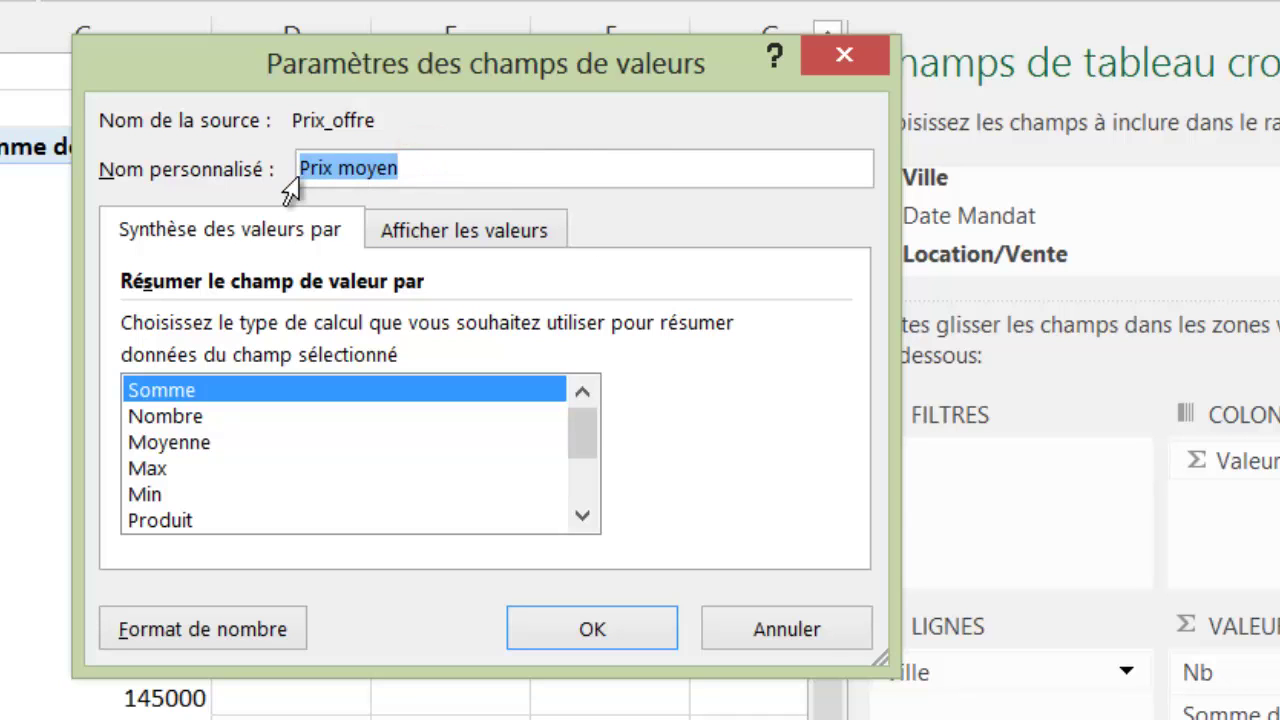
left_click(176, 441)
left_click_drag(560, 170, 250, 172)
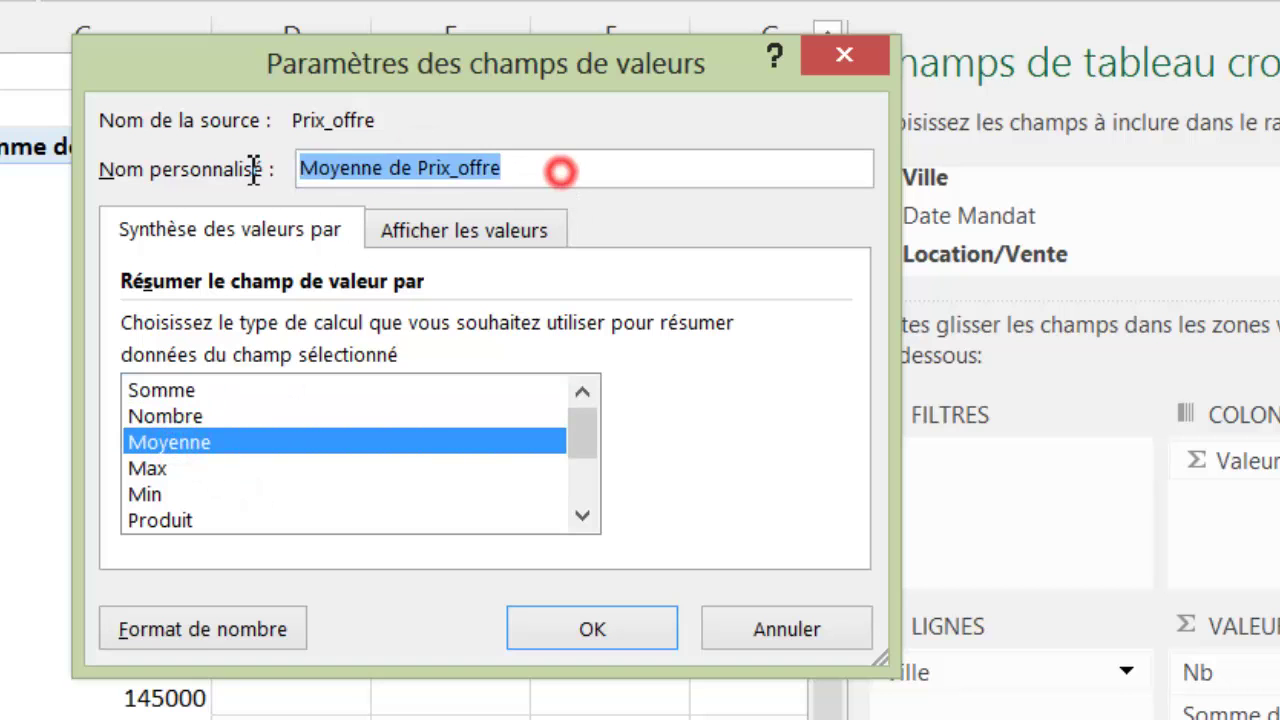
type("Prix moyen")
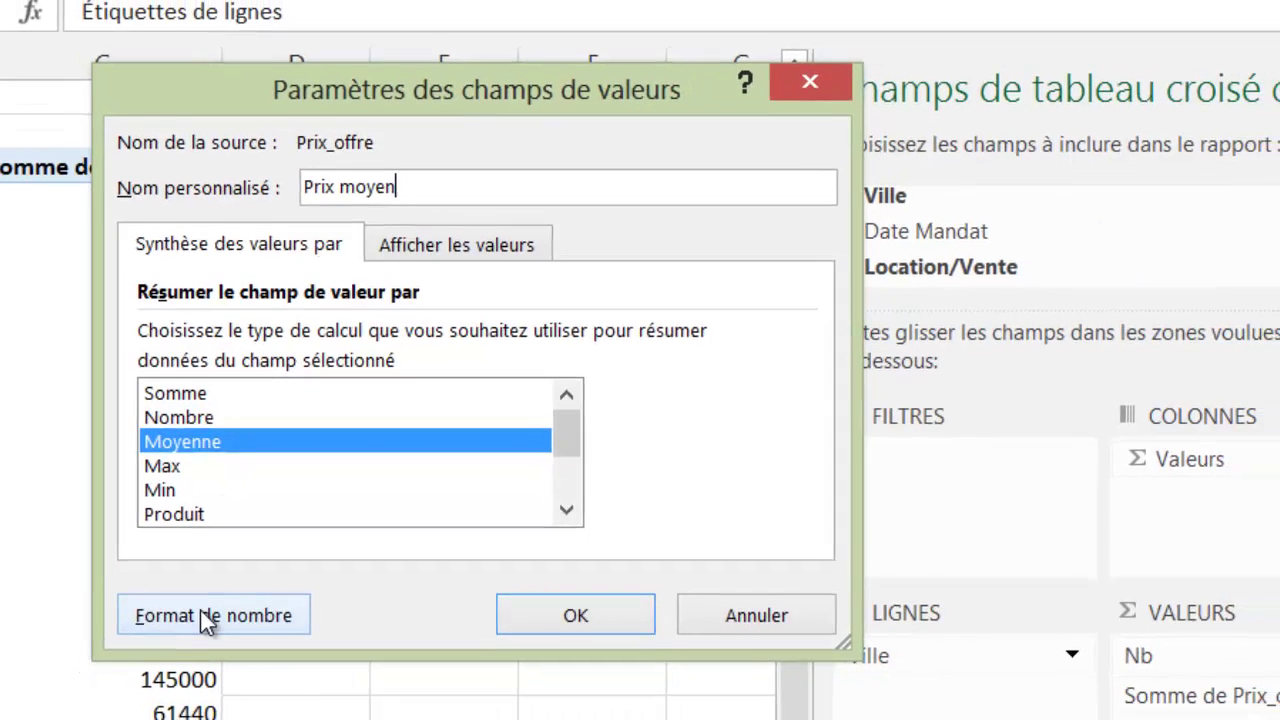
- Format the Prix moyen value field in the Monétaire category with 0 decimals and the € symbol
left_click(195, 629)
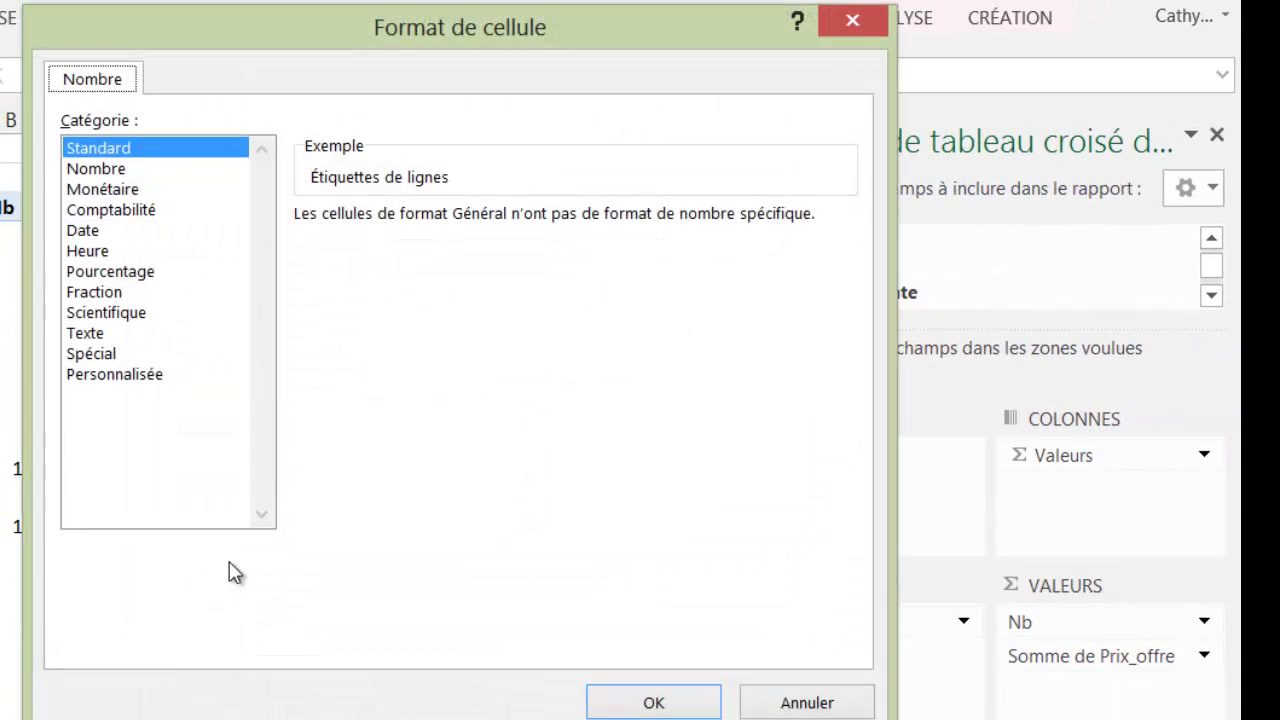
left_click(104, 189)
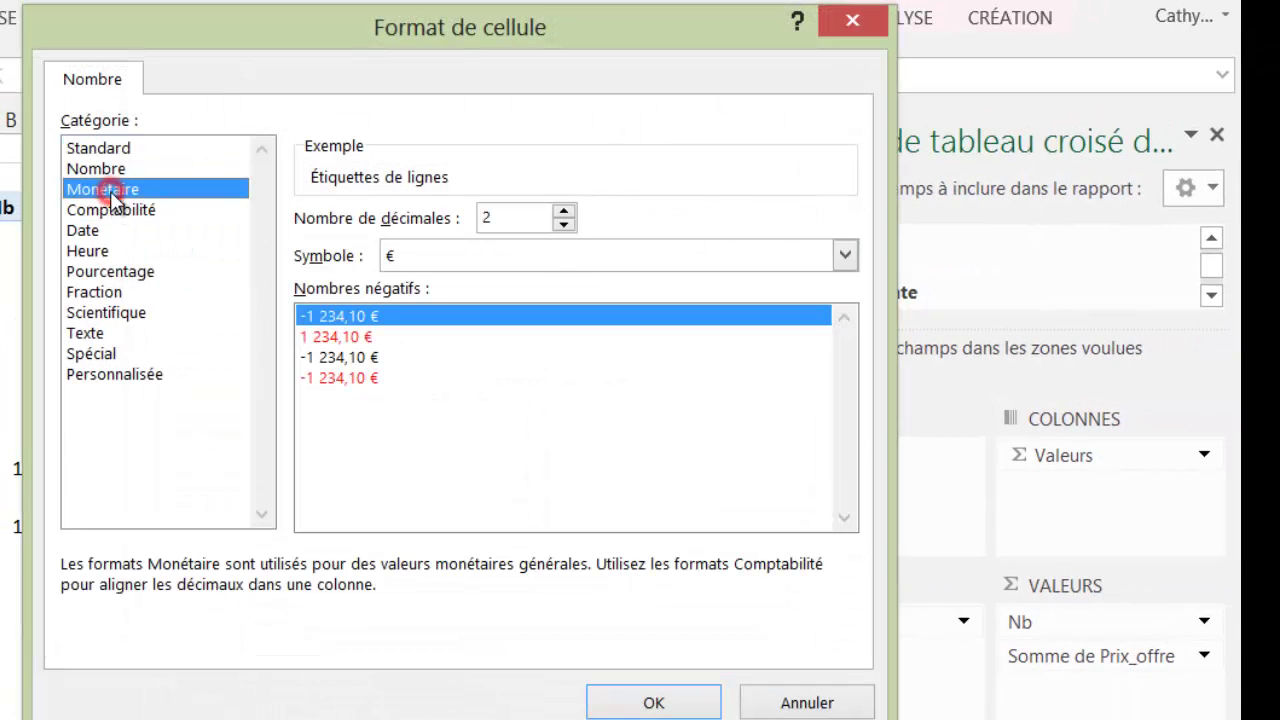
left_click(566, 226)
left_click(566, 226)
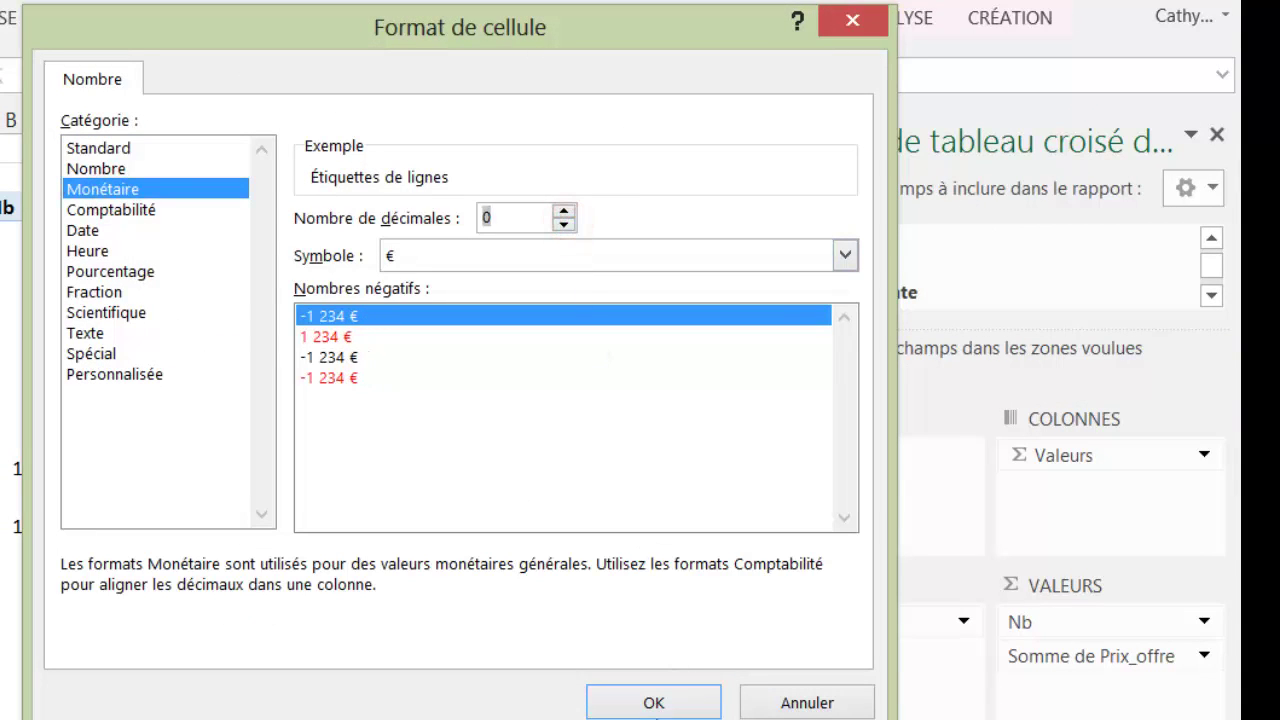
left_click(655, 702)
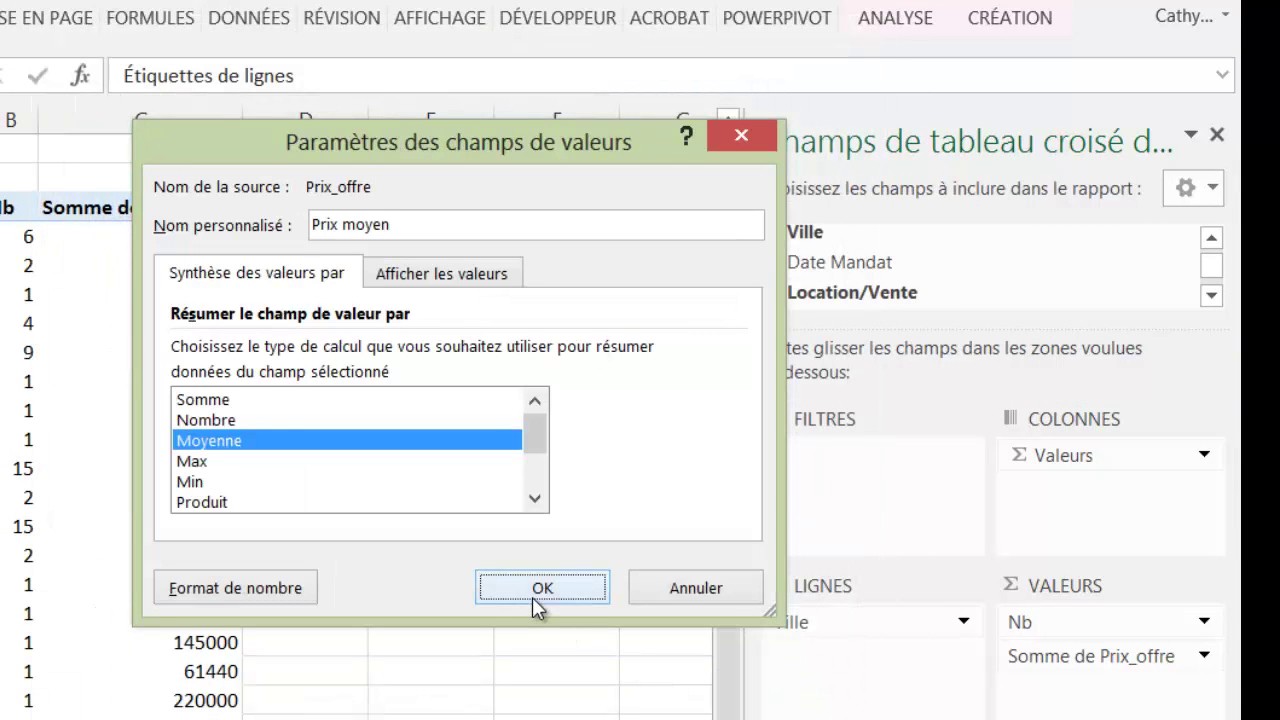
left_click(533, 598)
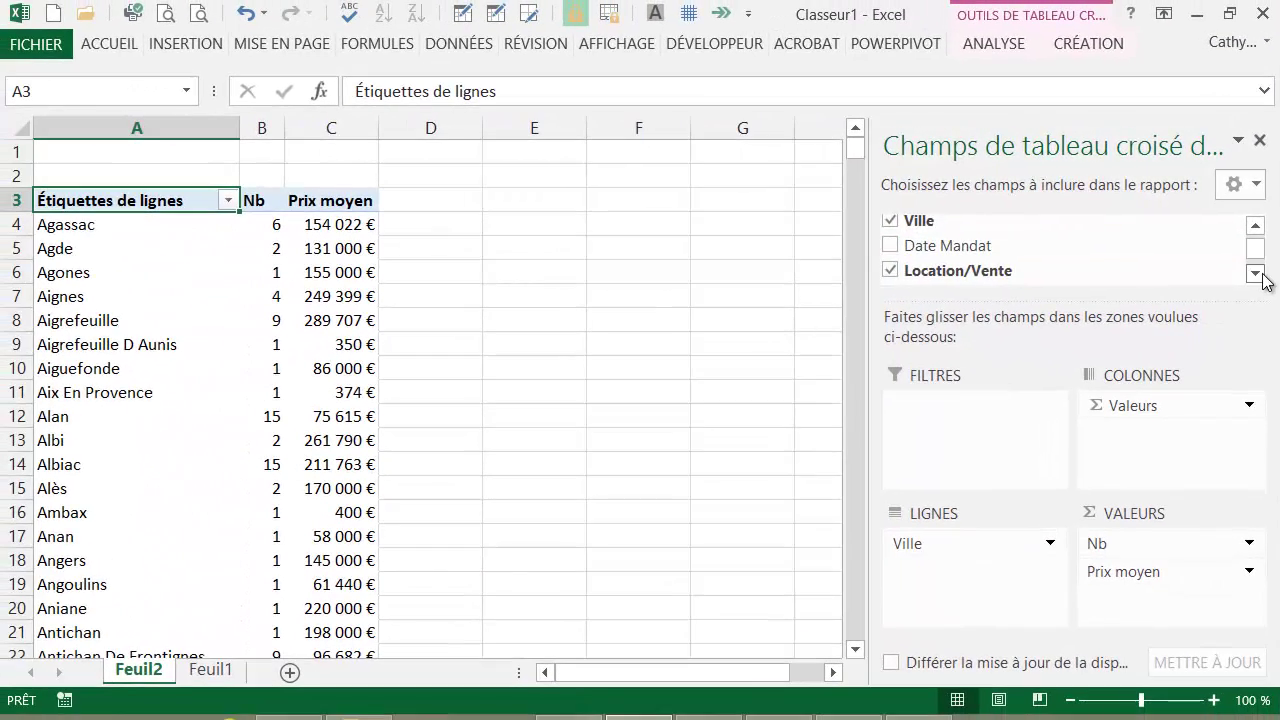
- Add the Surface field to the pivot table's values below Prix moyen
left_click(1240, 280)
left_click(1240, 280)
left_click(1240, 280)
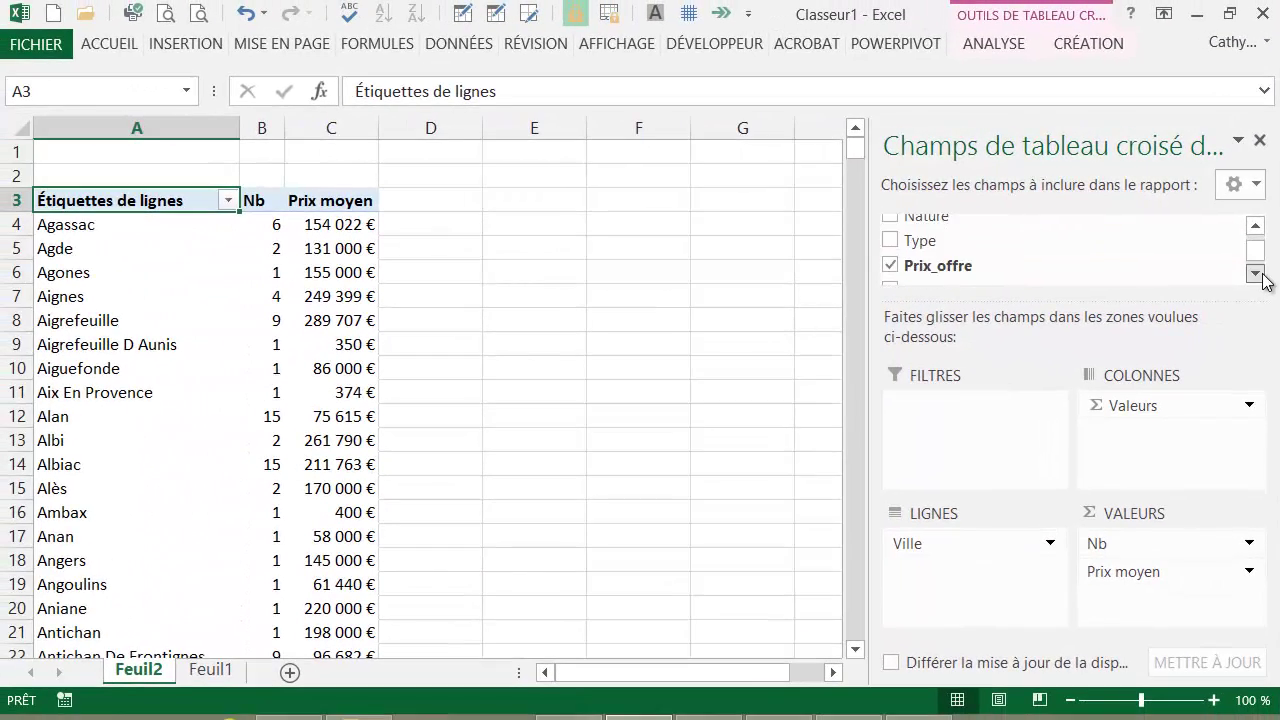
left_click(1255, 275)
left_click(1255, 275)
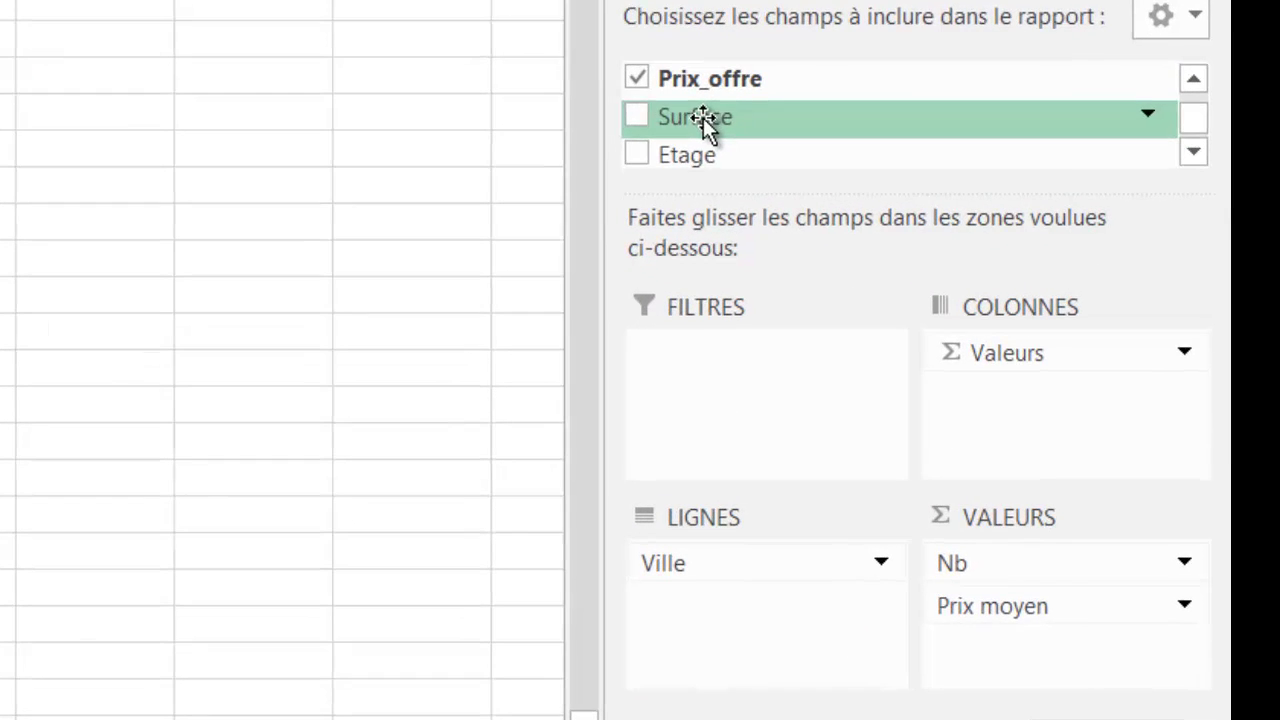
left_click_drag(703, 118, 995, 645)
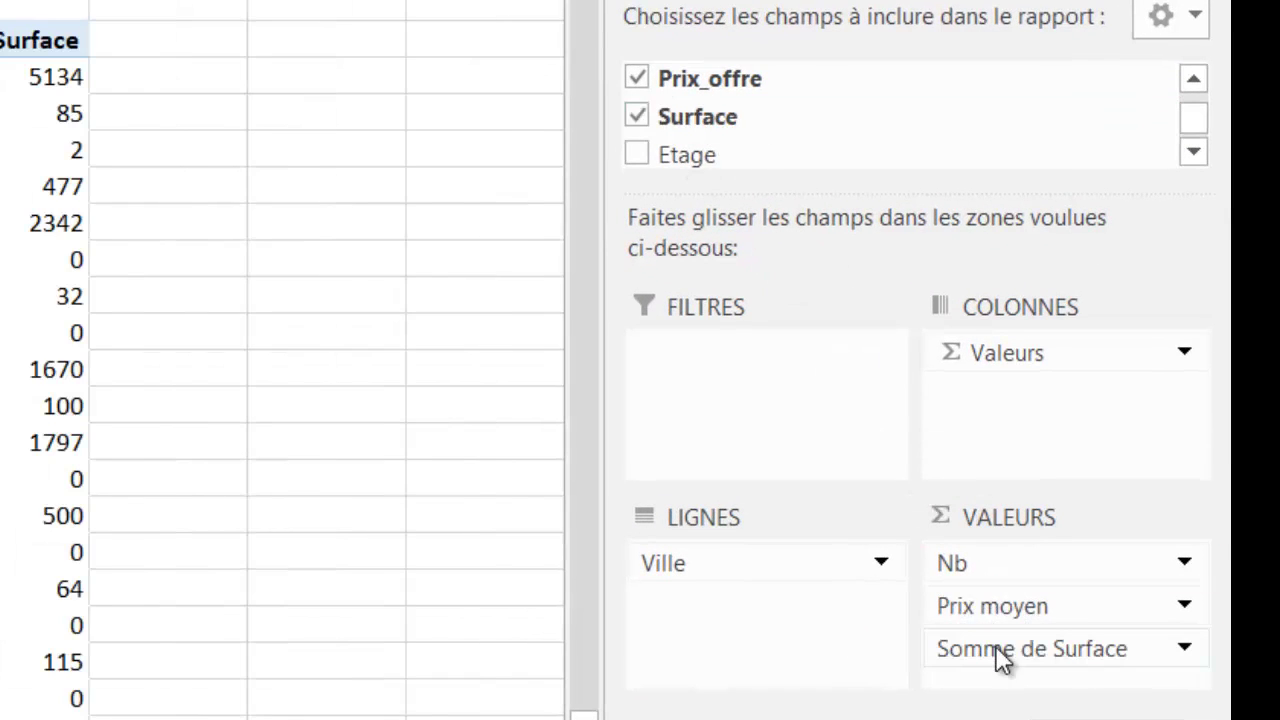
- Summarize the Surface value field by Moyenne and give it the custom name Surface moyenne
left_click(1030, 648)
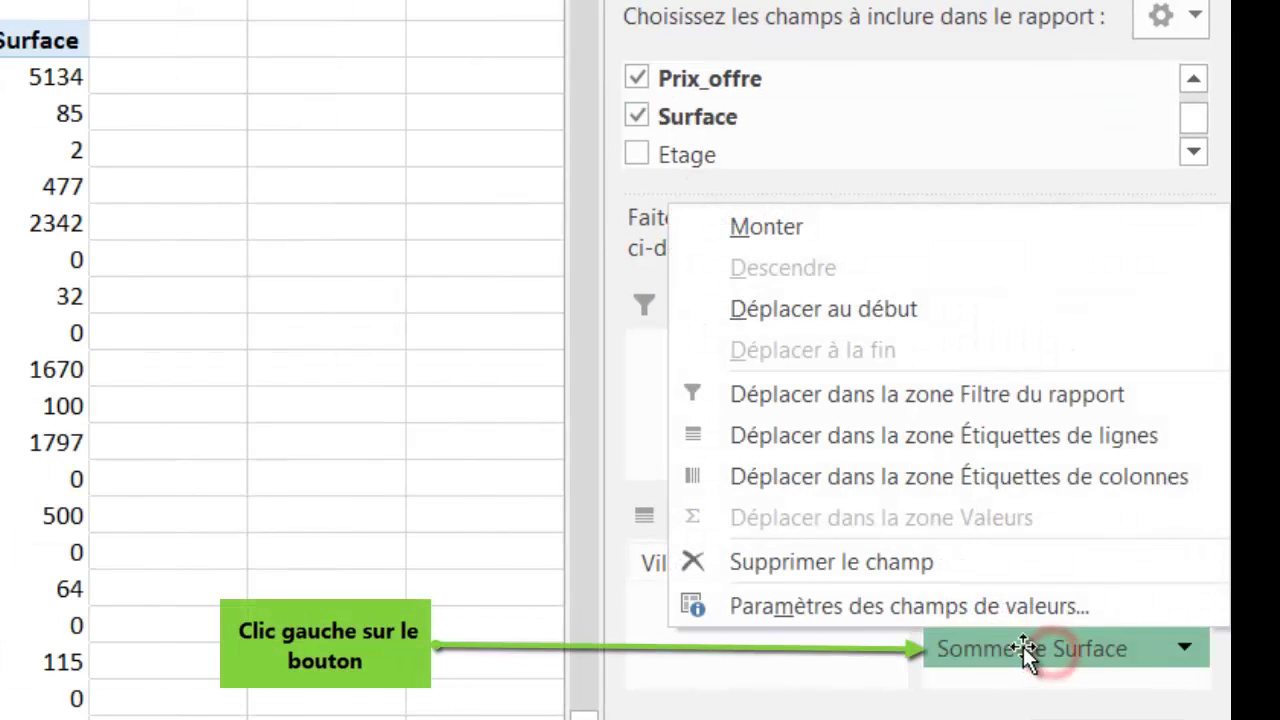
left_click(915, 606)
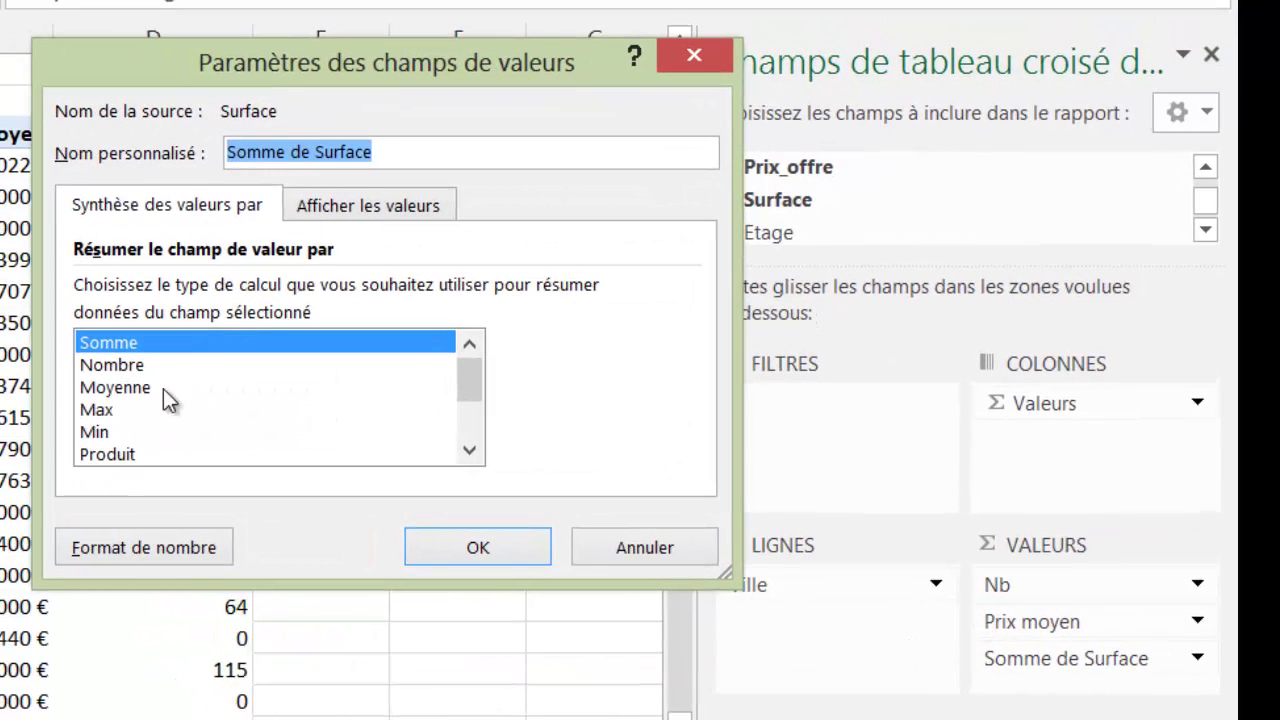
left_click(138, 388)
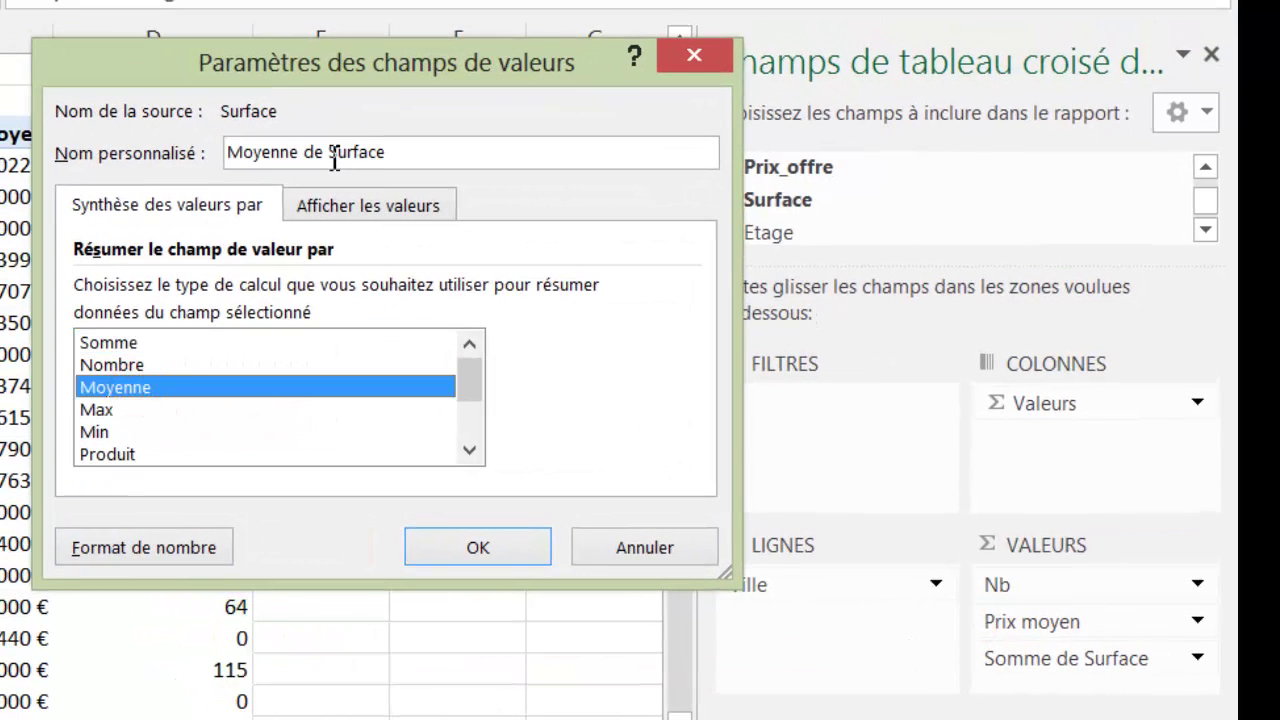
left_click_drag(331, 152, 170, 154)
key("BackSpace")
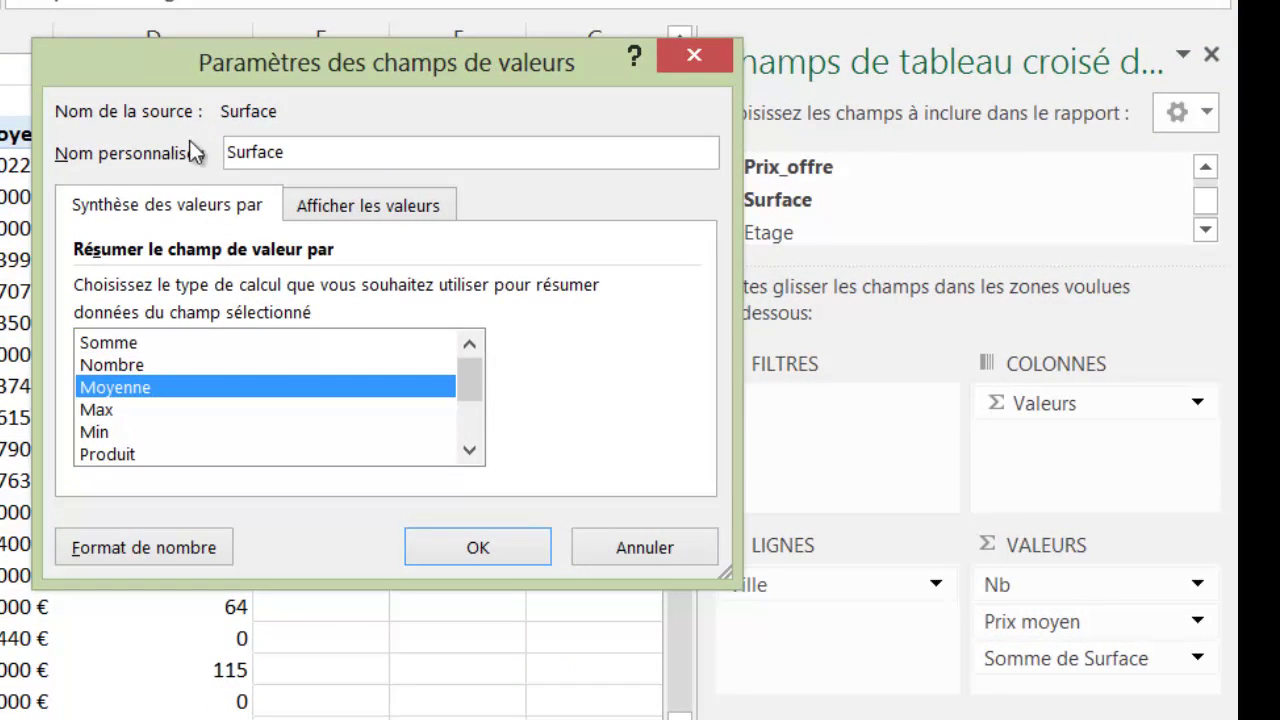
left_click(330, 153)
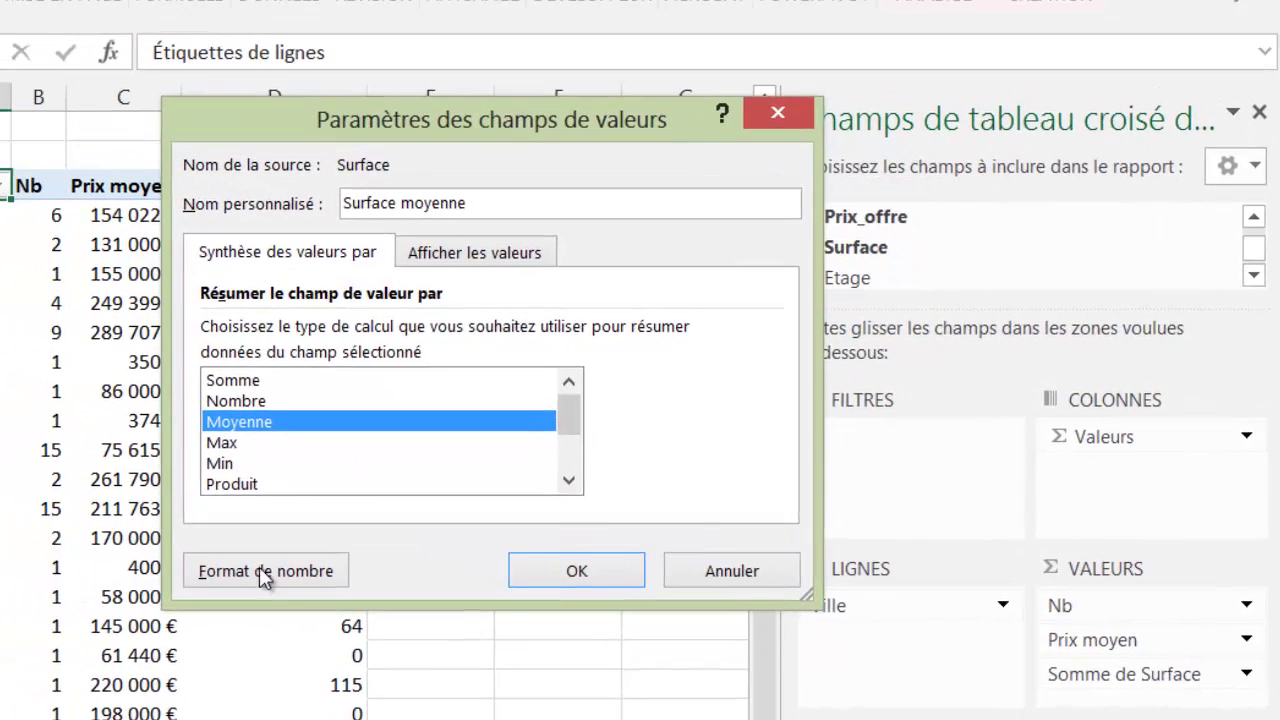
- Apply the custom number format # ##0,00" m²" to the Surface moyenne value field
left_click(120, 547)
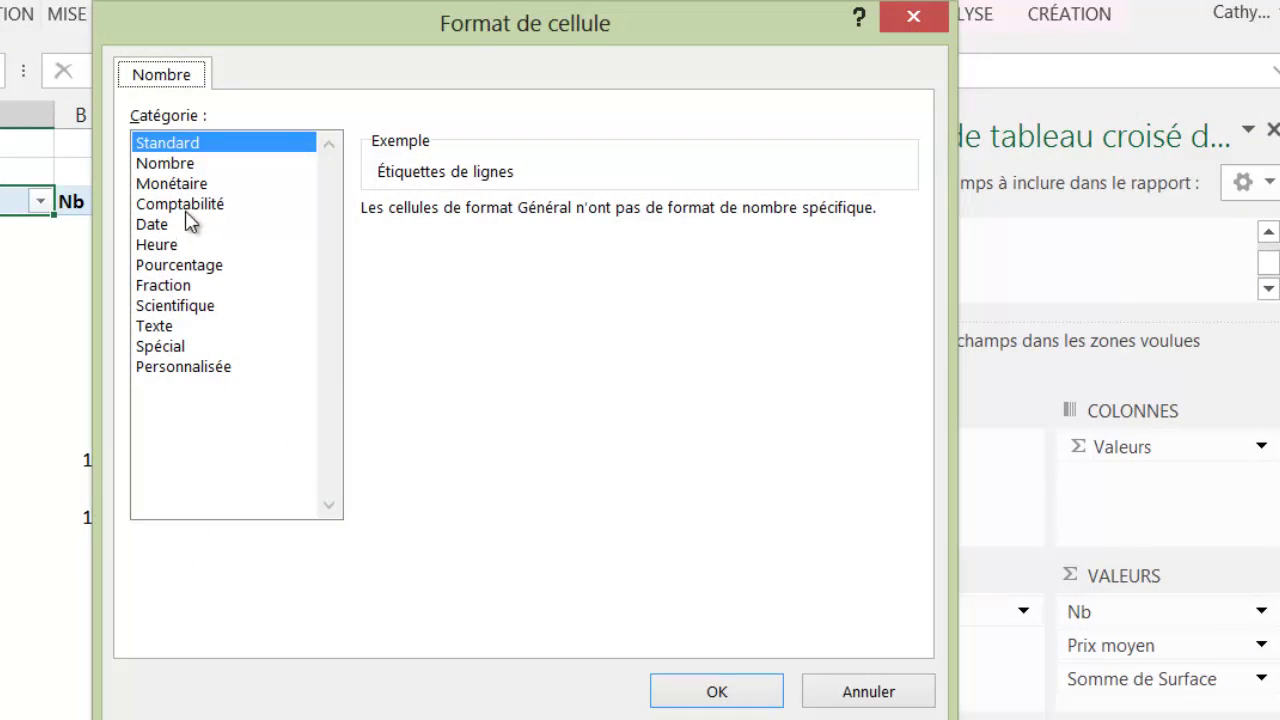
left_click(165, 164)
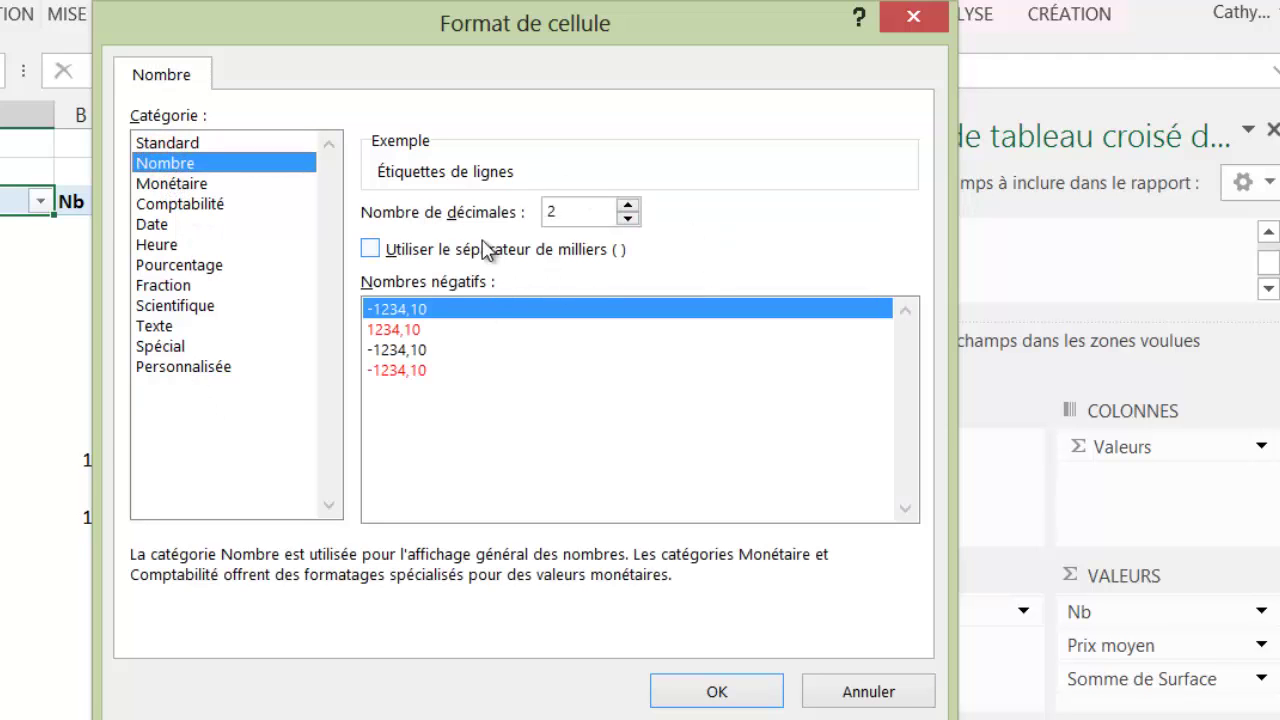
left_click(442, 249)
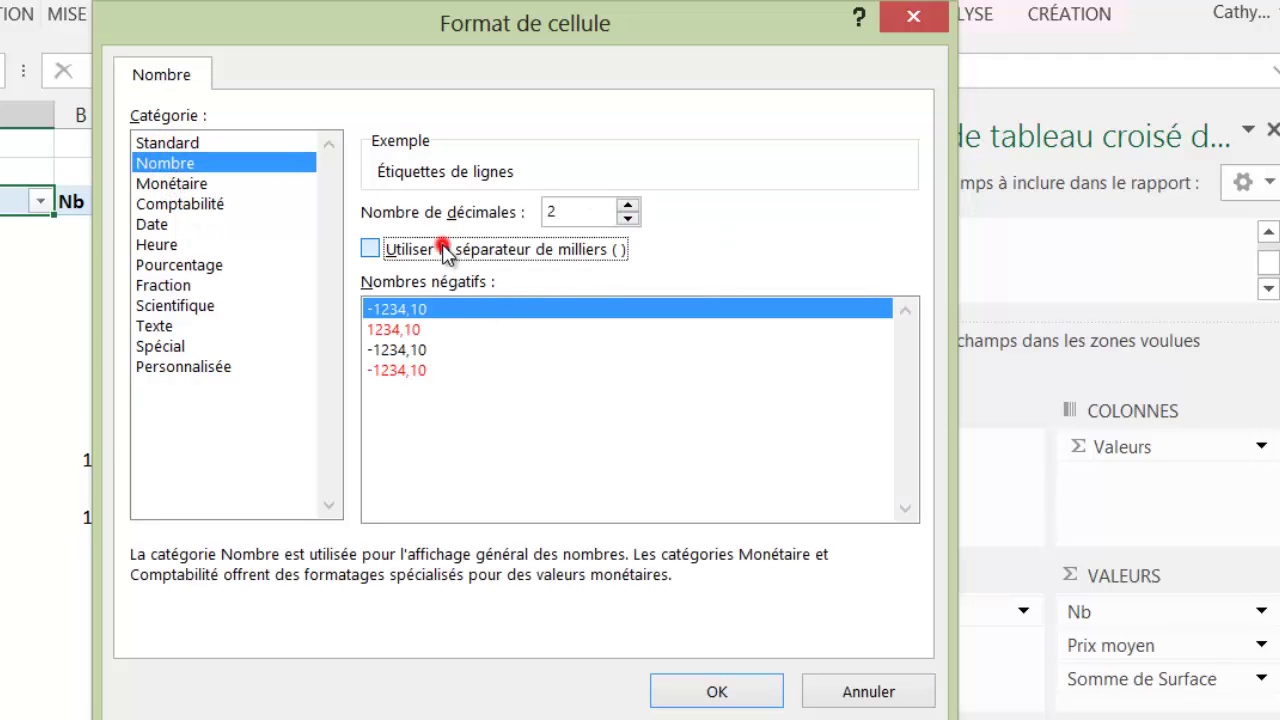
left_click(160, 368)
left_click(457, 233)
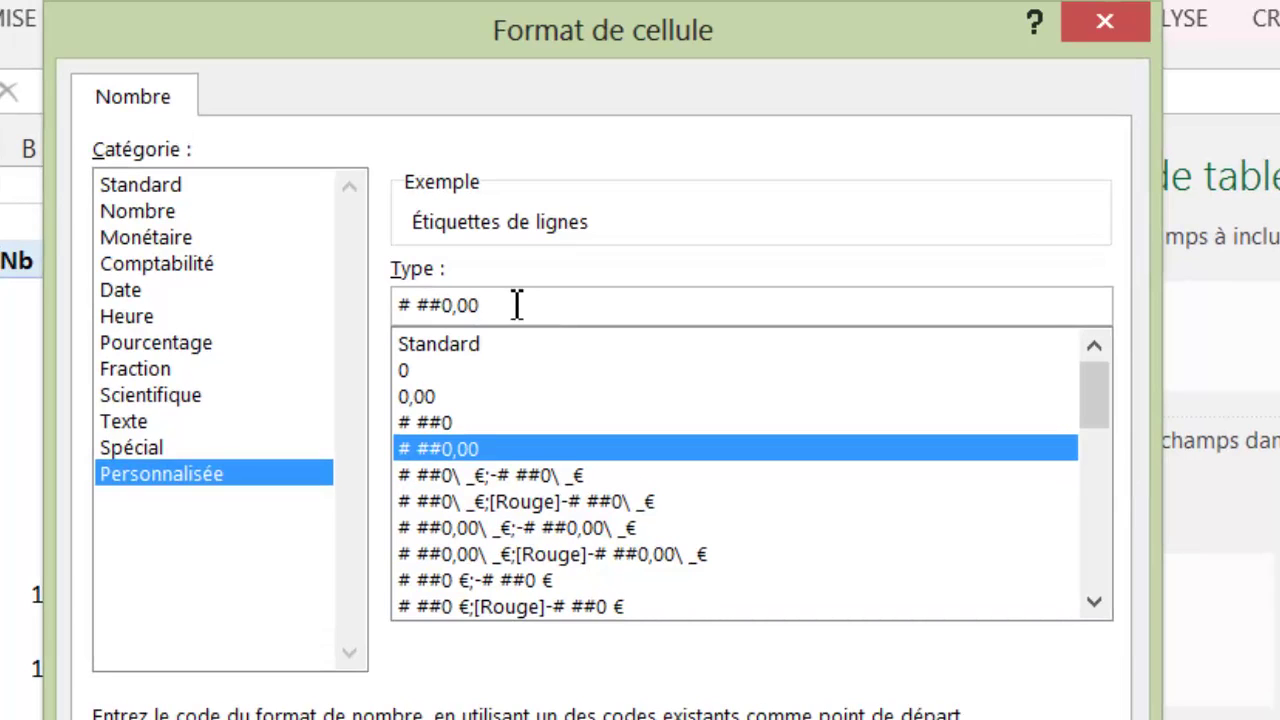
type("\" m²")
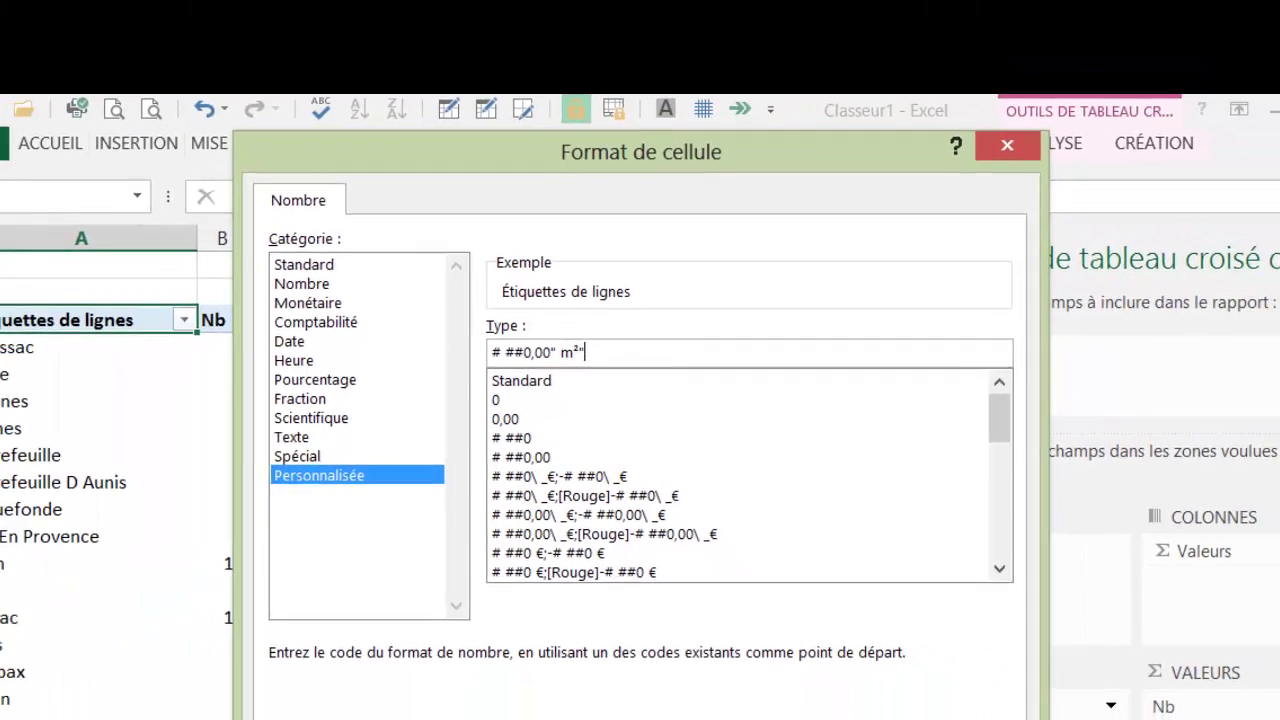
key("Return")
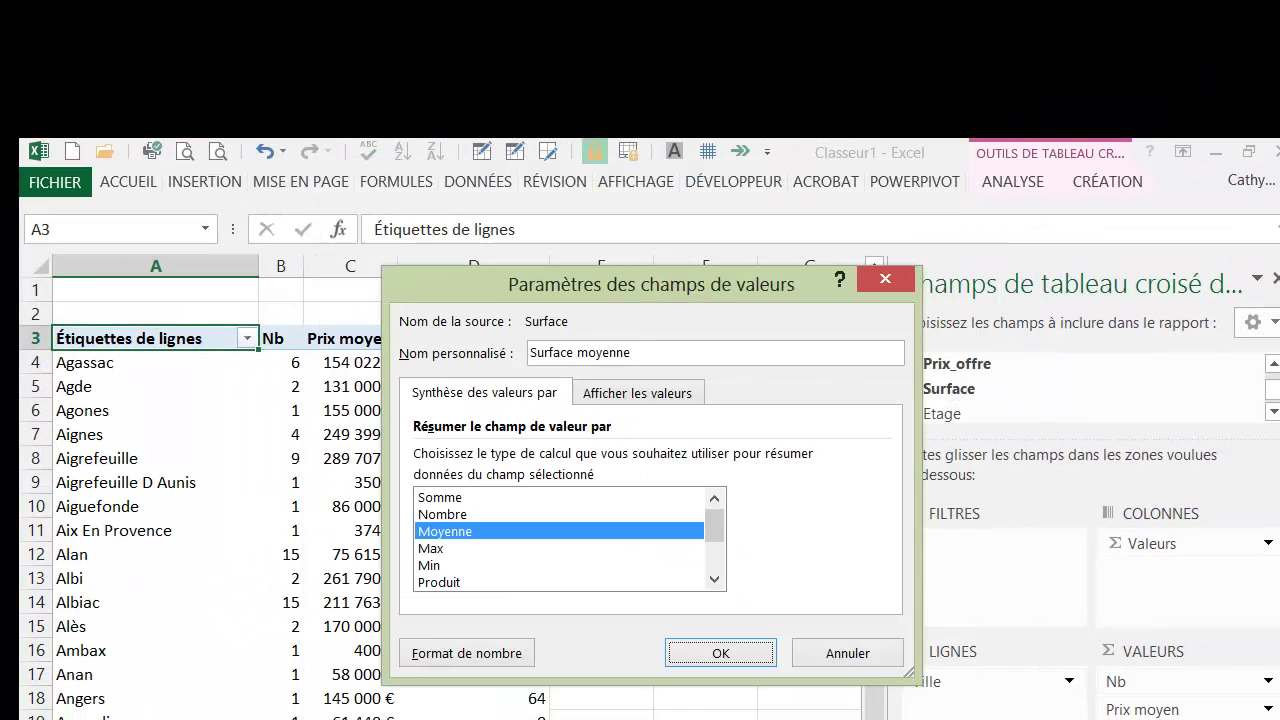
left_click(721, 653)
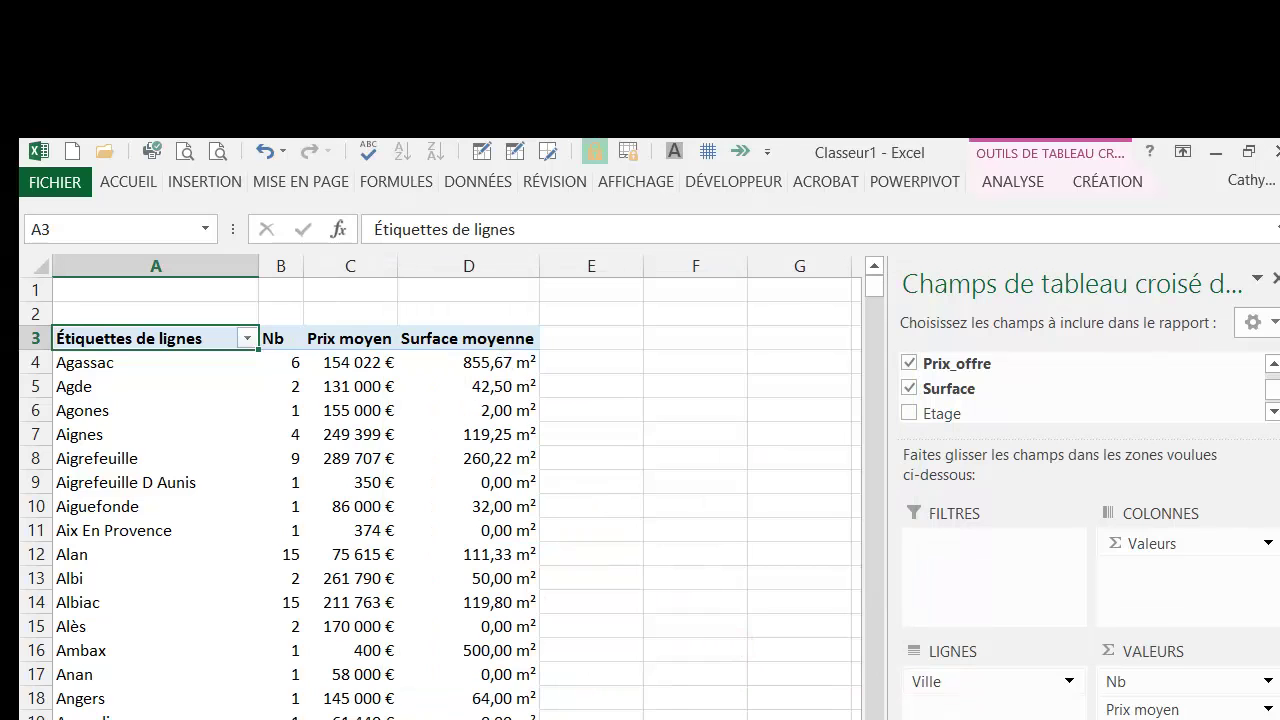
scroll(450, 500, "down", 5)
scroll(450, 500, "up", 4)
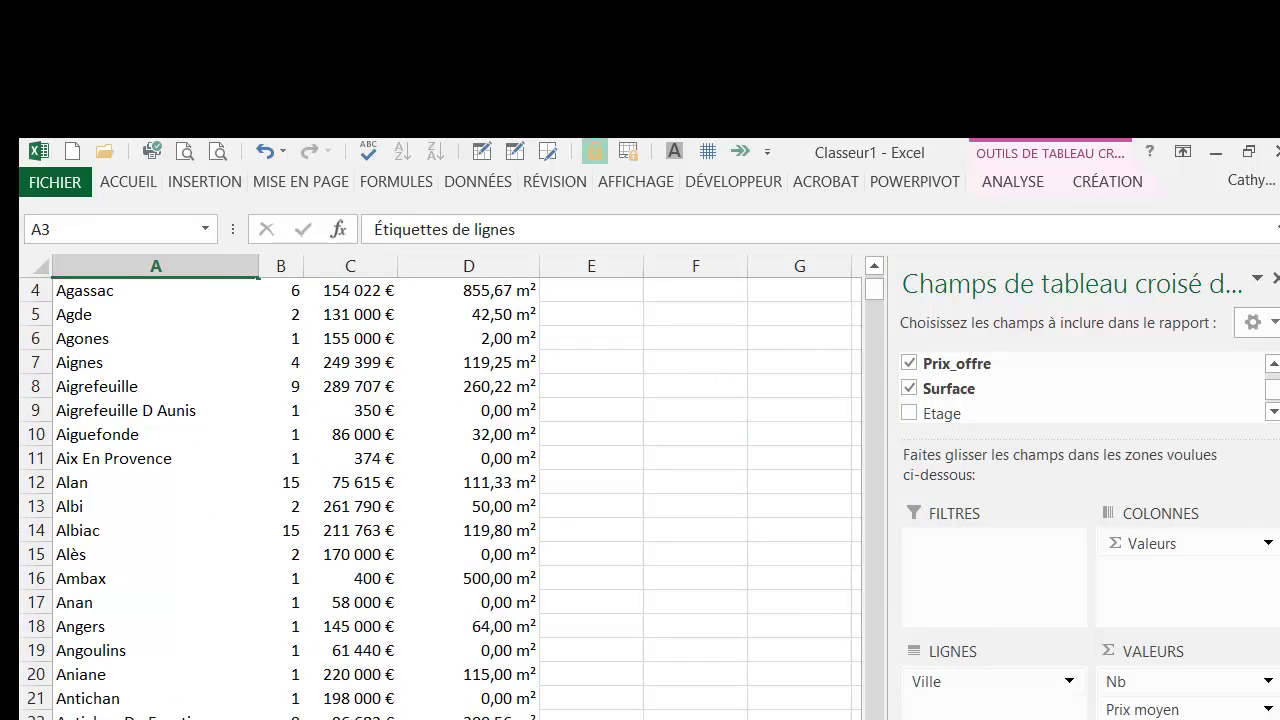
scroll(457, 719, "up", 1)
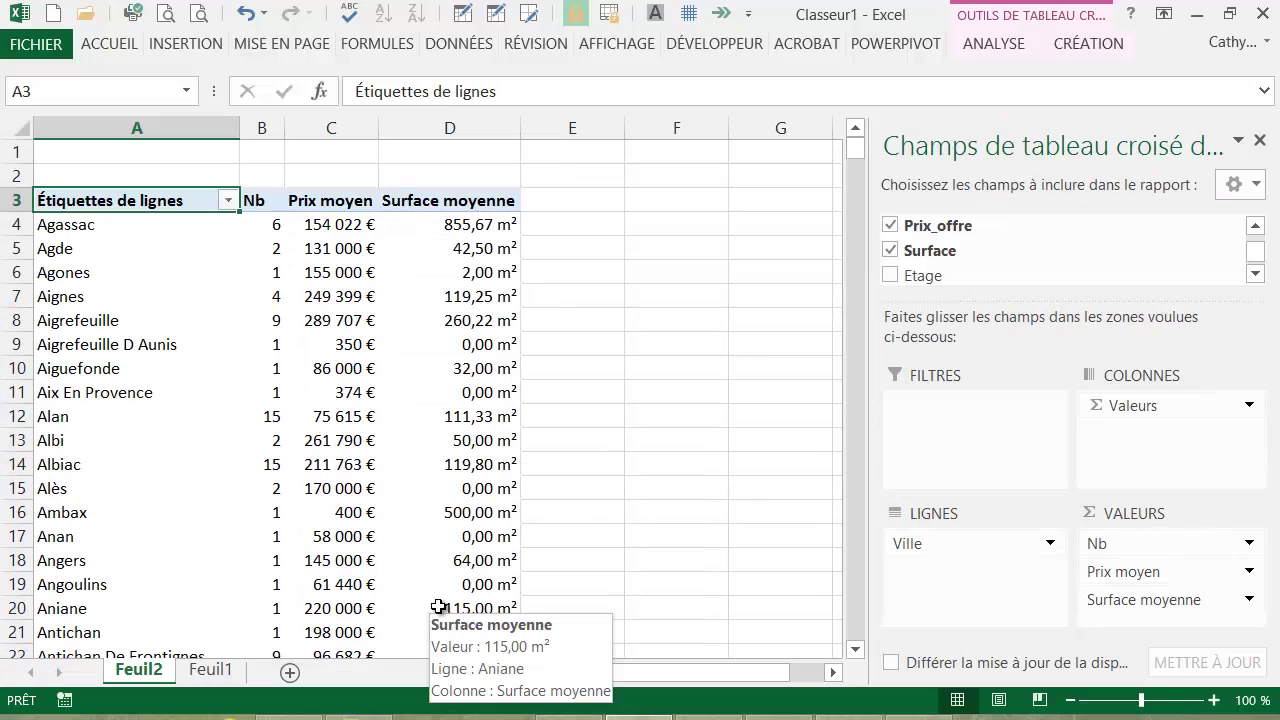
- Add the Location/Vente field to the pivot table's report filters
left_click(414, 413)
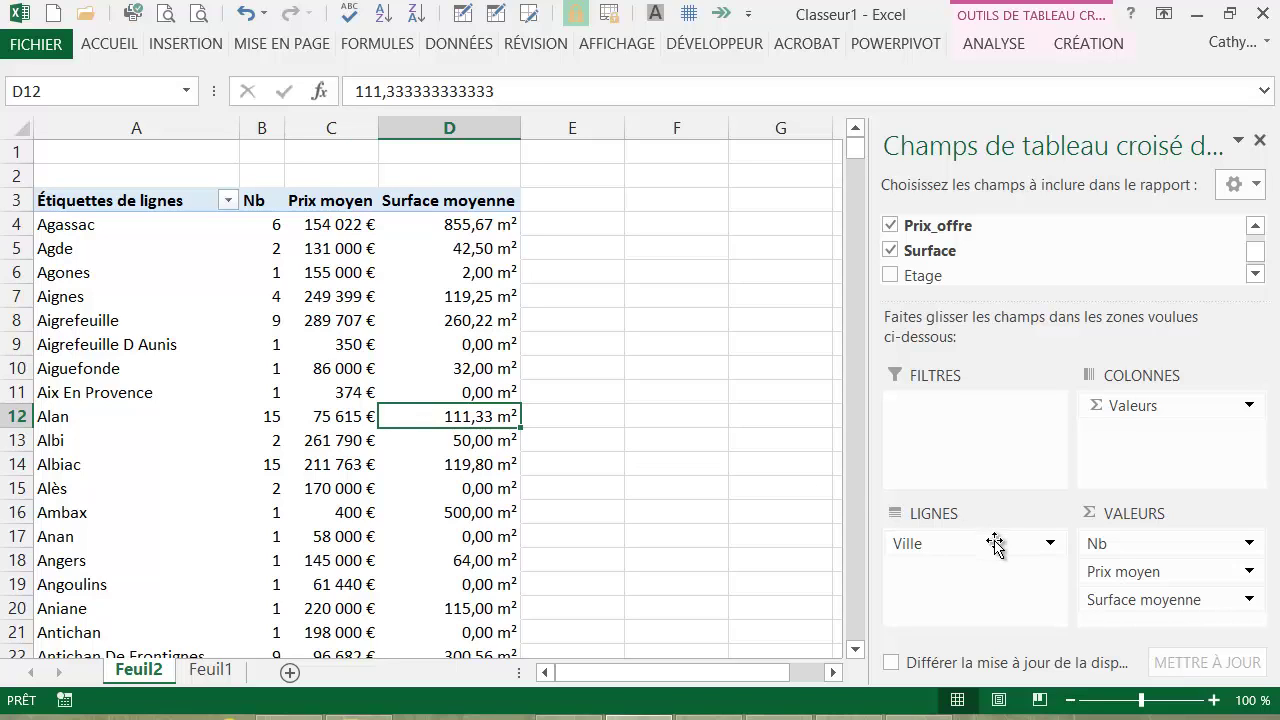
left_click_drag(1262, 260, 1257, 243)
left_click(1257, 275)
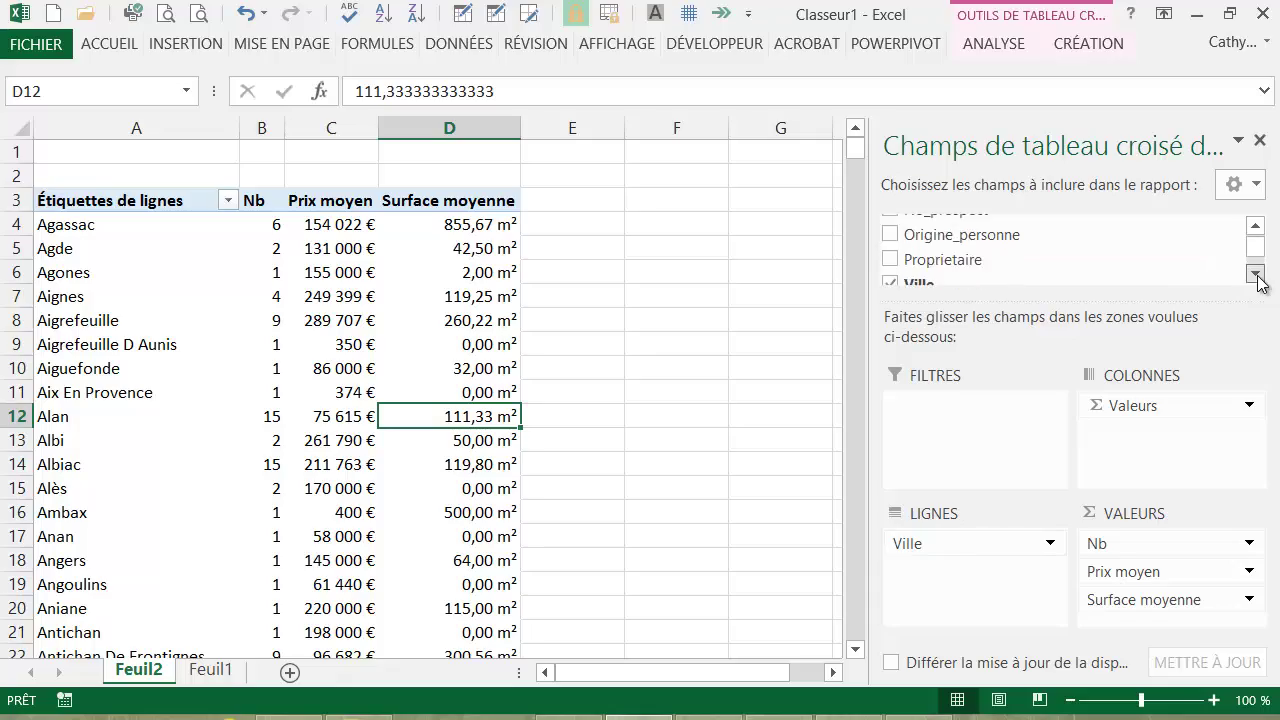
left_click(1257, 275)
left_click(1257, 275)
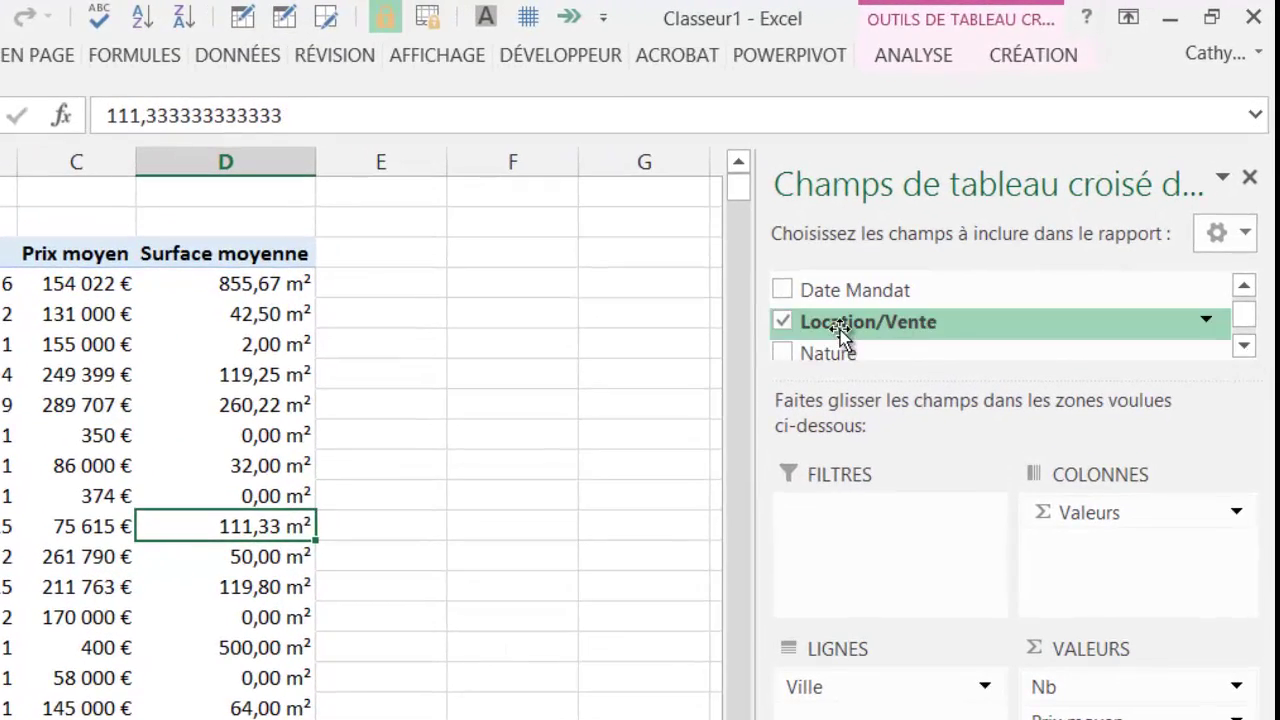
left_click_drag(840, 330, 852, 550)
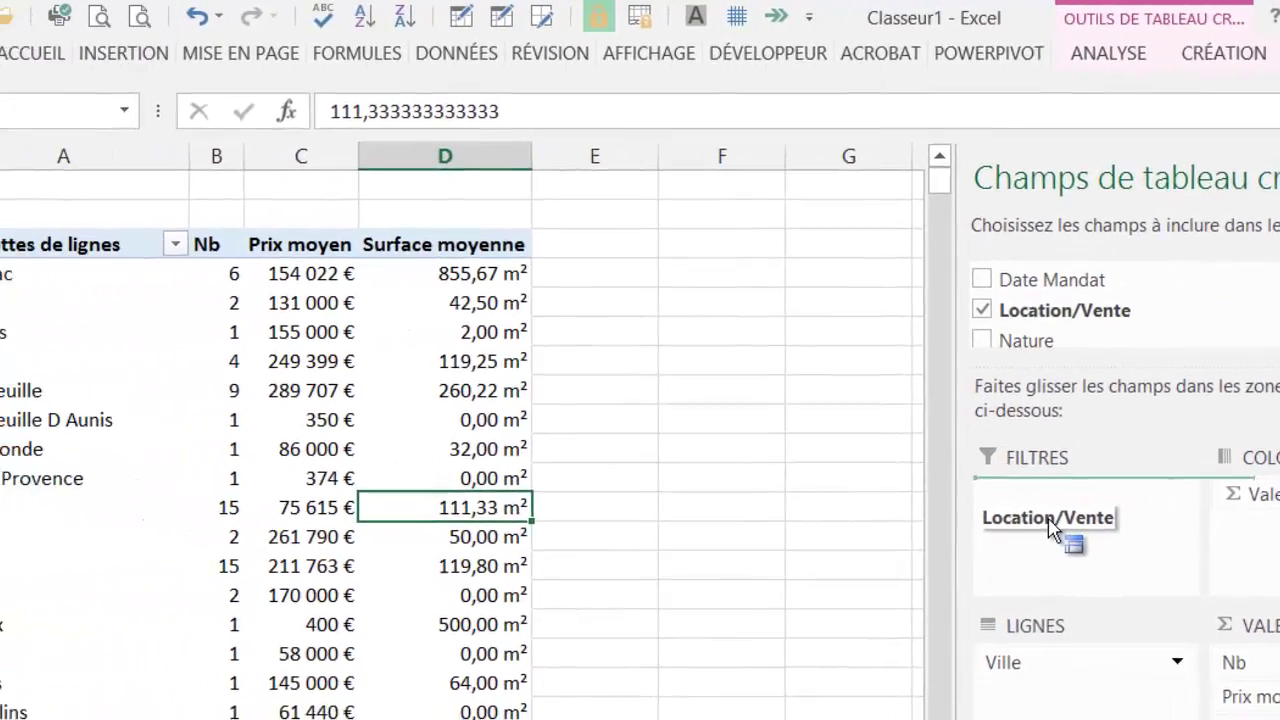
left_click_drag(1050, 528, 1052, 524)
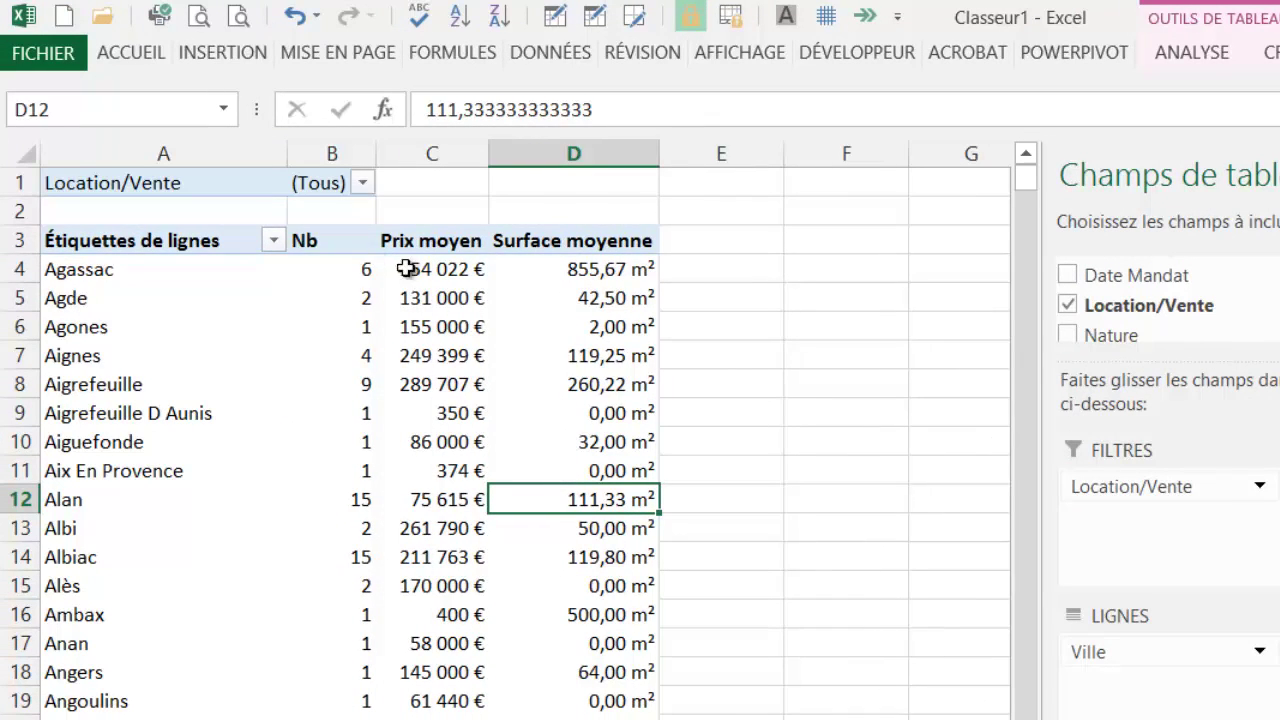
- Filter the pivot table on the L item of Location/Vente
left_click(362, 183)
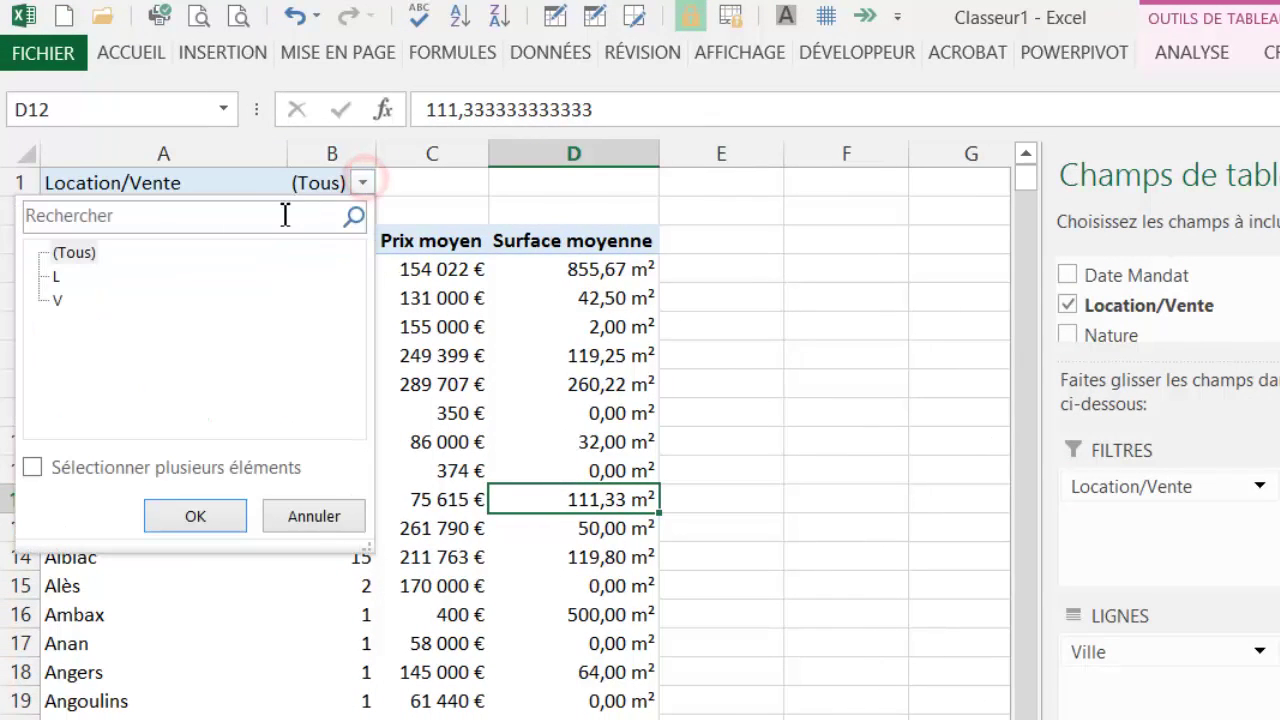
left_click(55, 277)
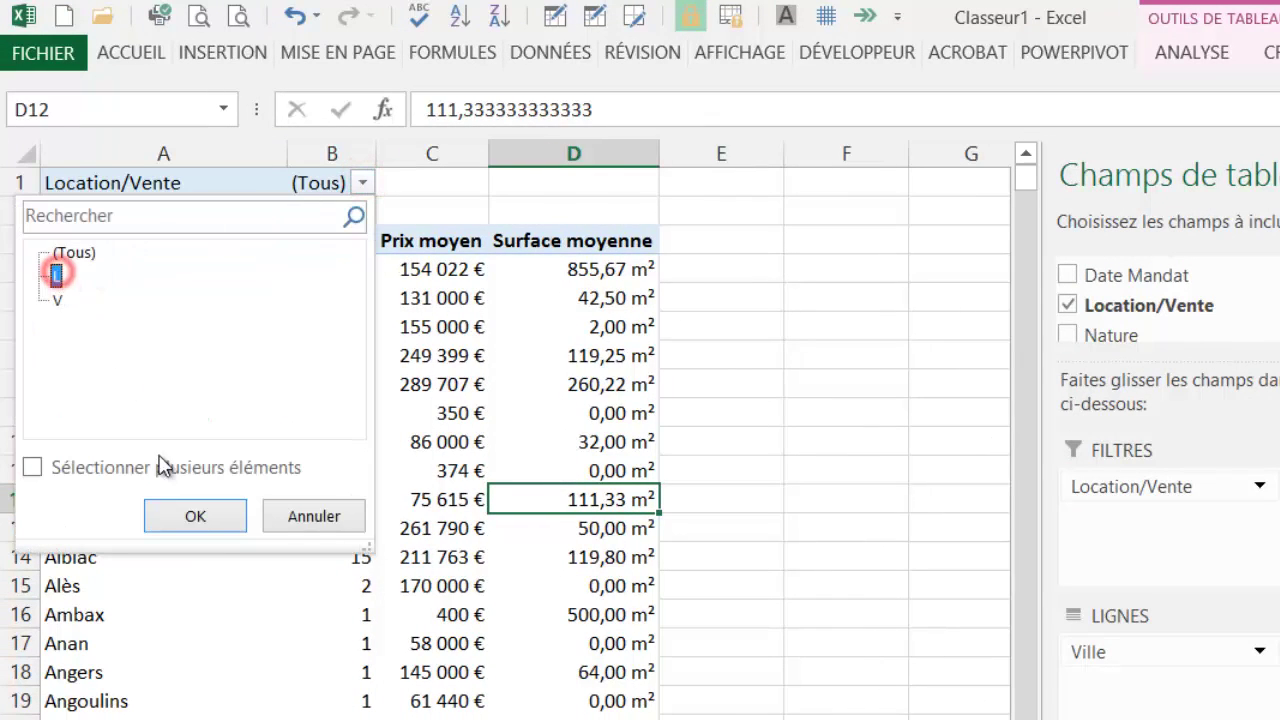
left_click(196, 517)
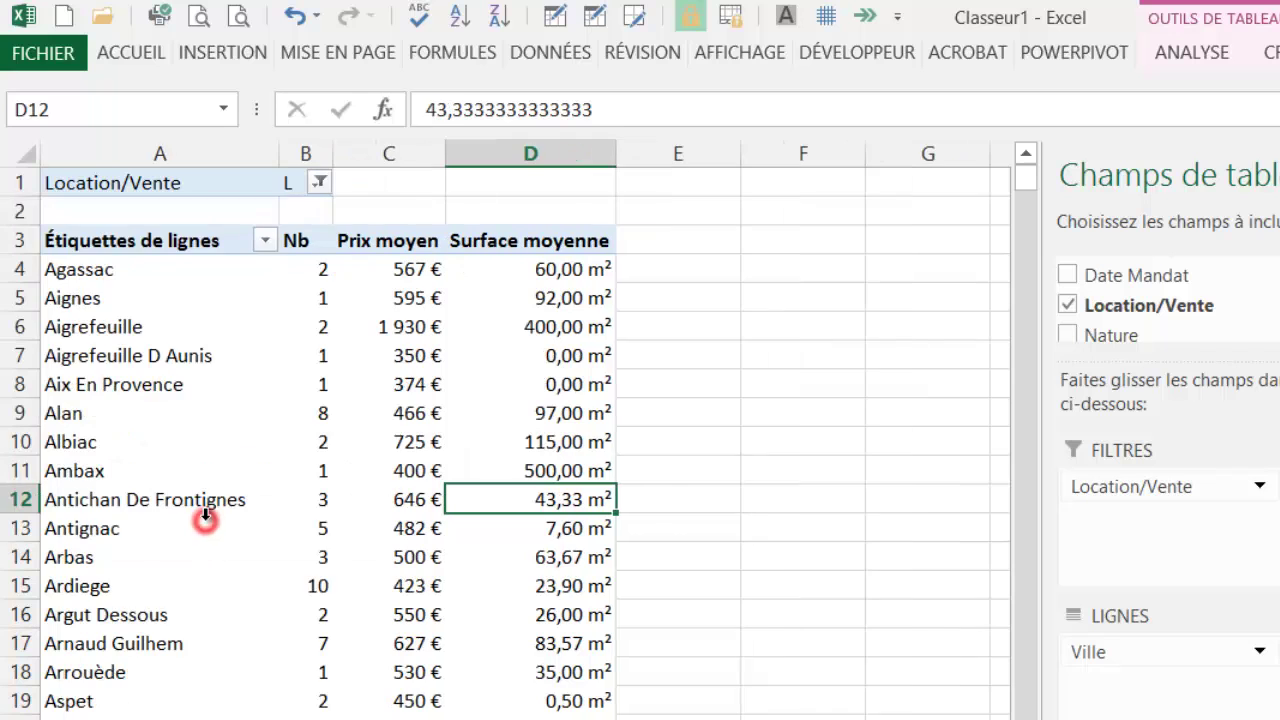
- Filter the pivot table on the V item of Location/Vente and close the pivot table field list
left_click(320, 183)
left_click(42, 300)
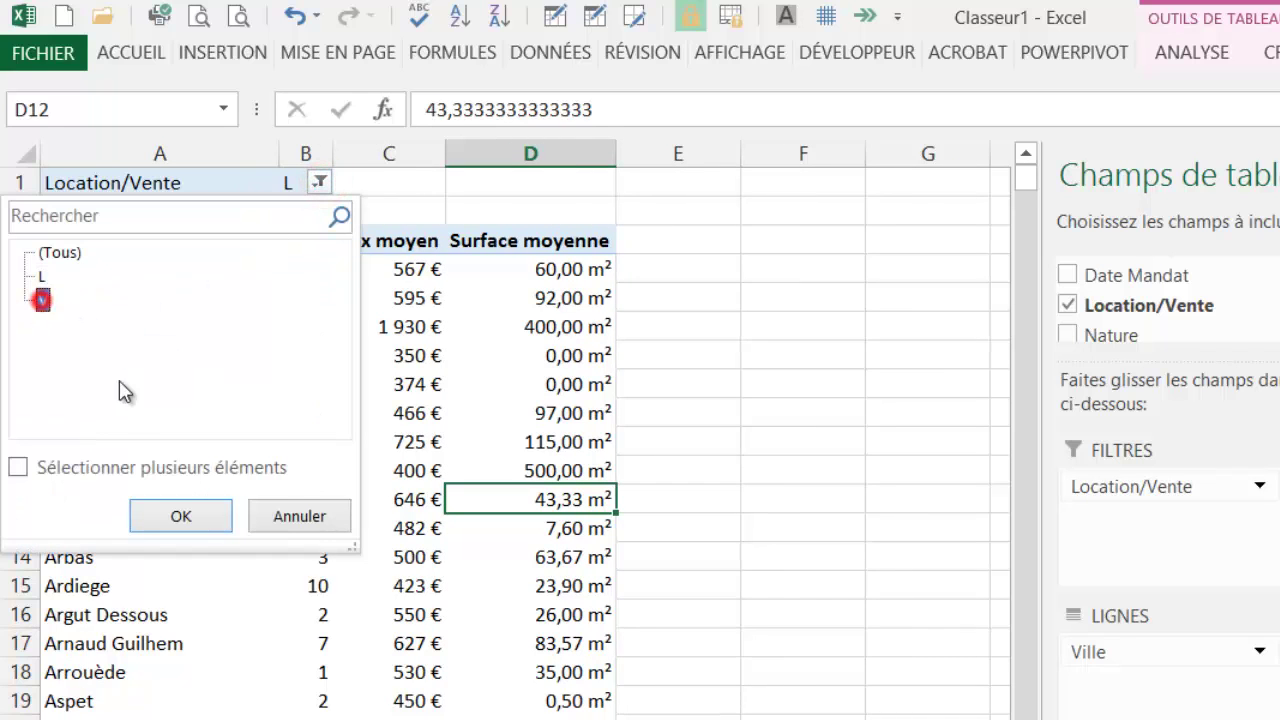
left_click(192, 518)
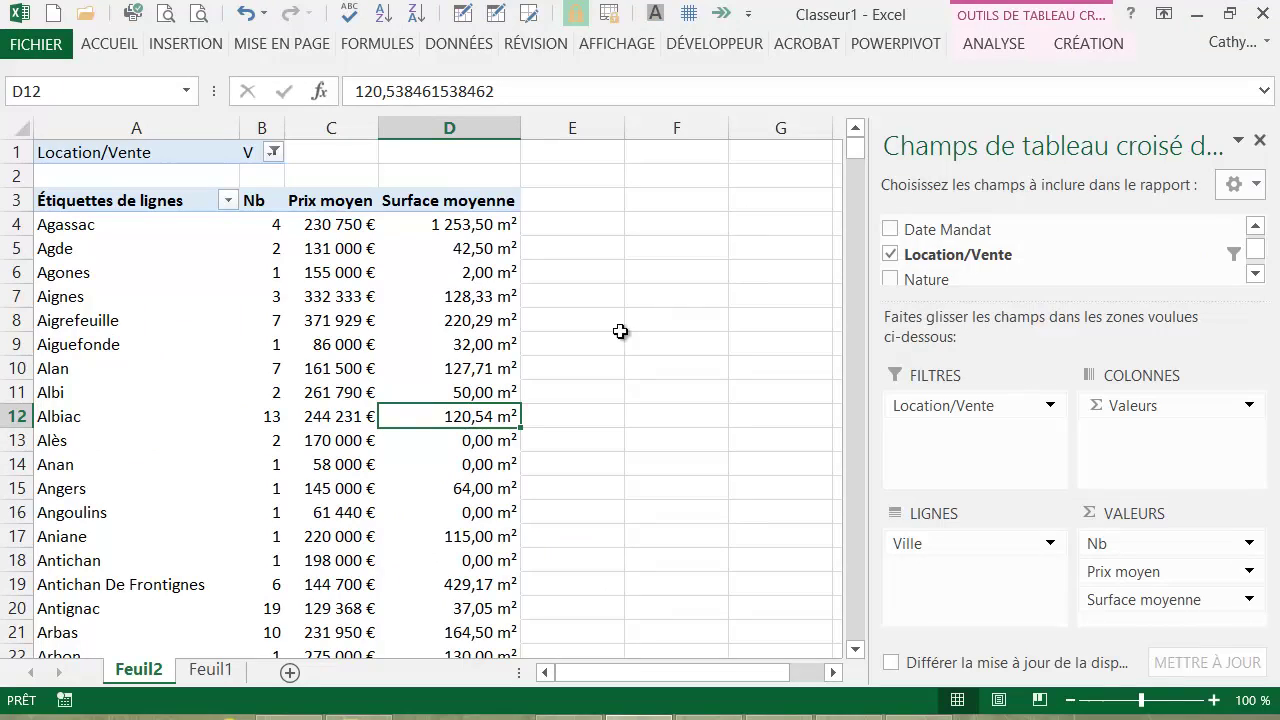
left_click(1260, 141)
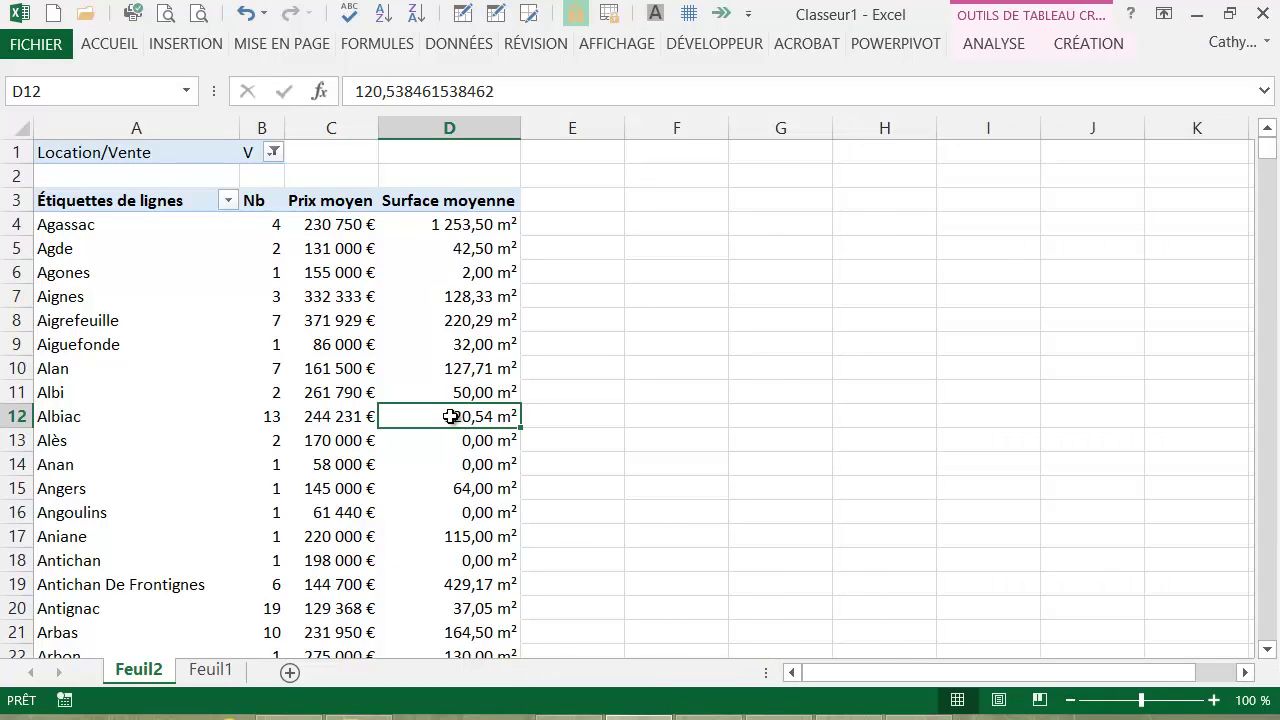
- Insert a slicer for the Nature field of the pivot table
mouse_move(451, 416)
left_click(184, 47)
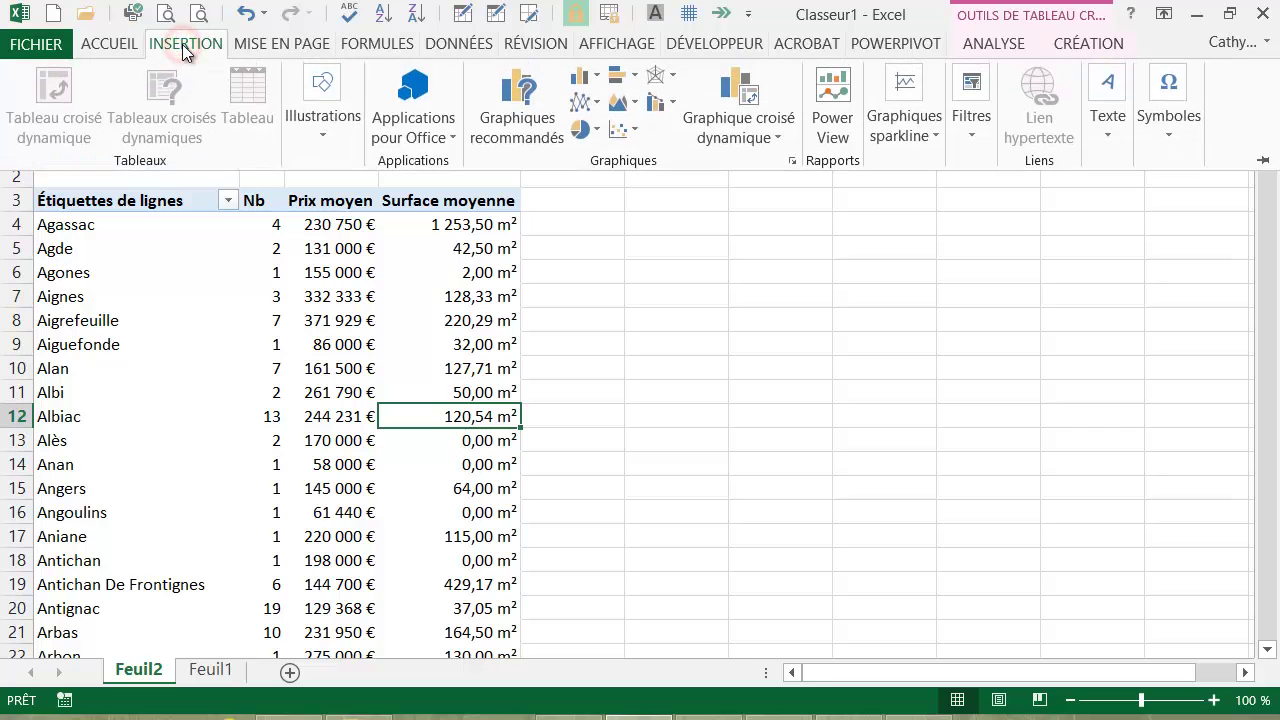
left_click(971, 135)
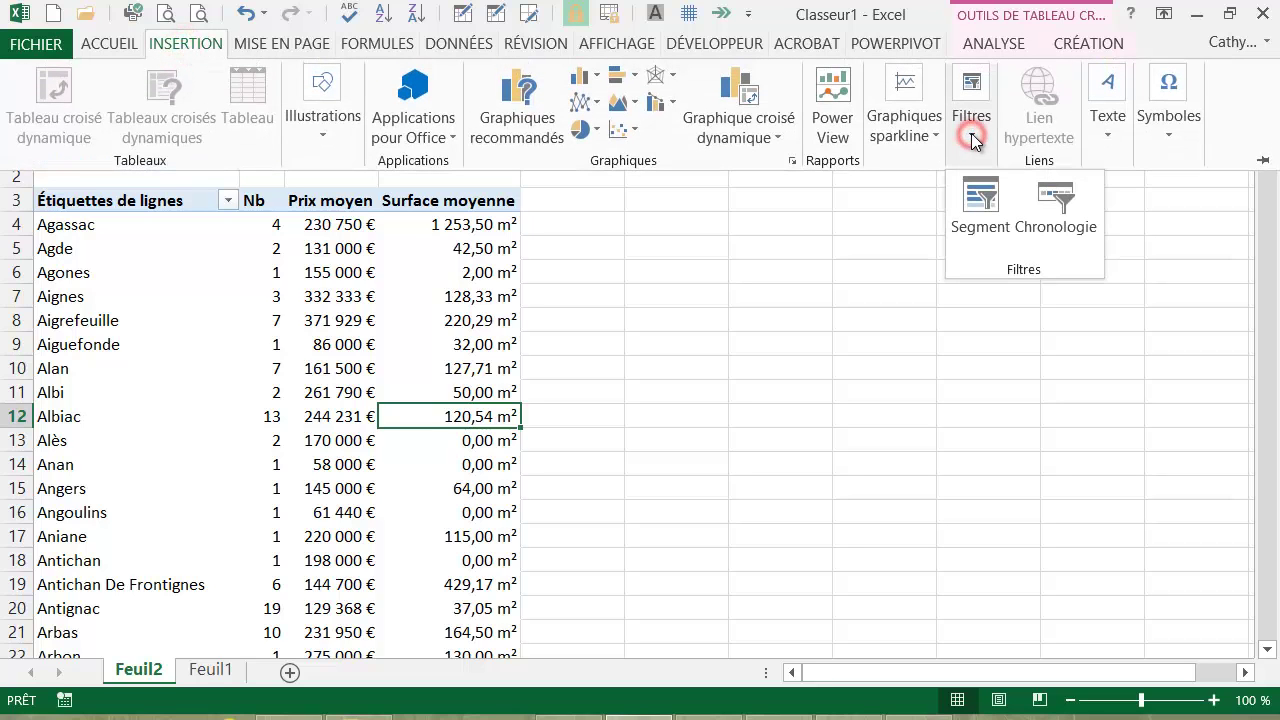
left_click(980, 208)
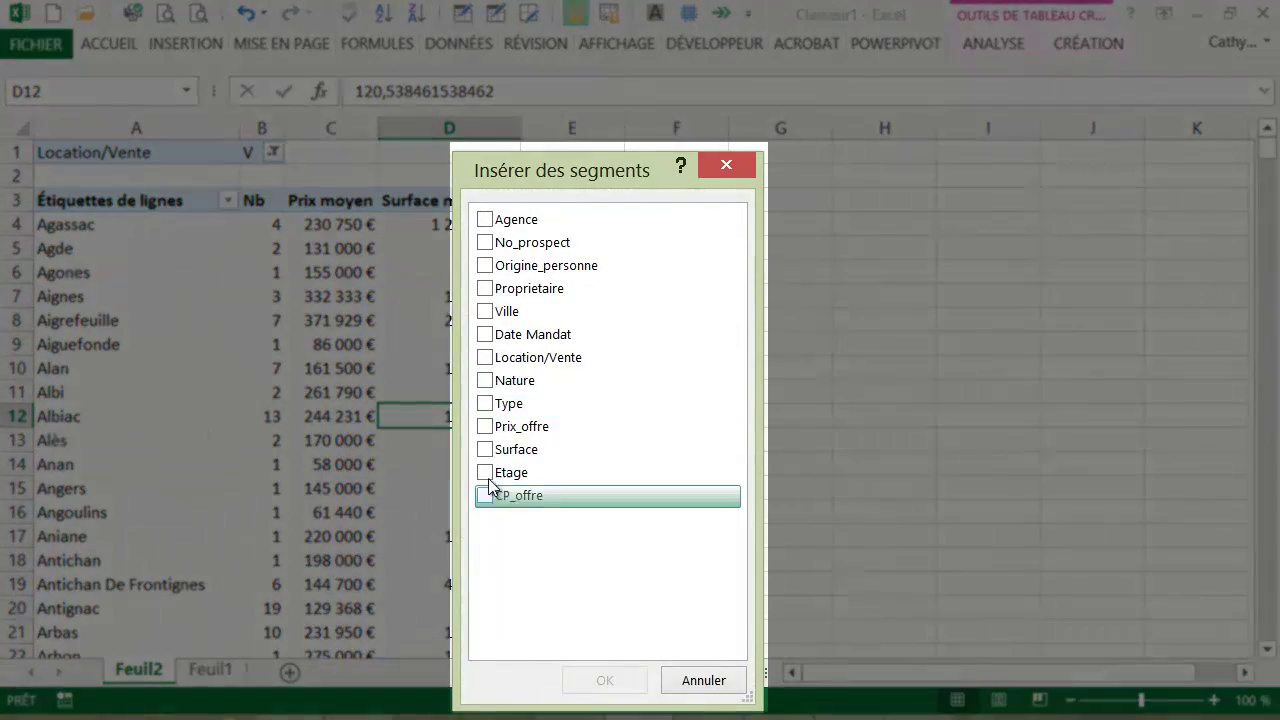
left_click(484, 380)
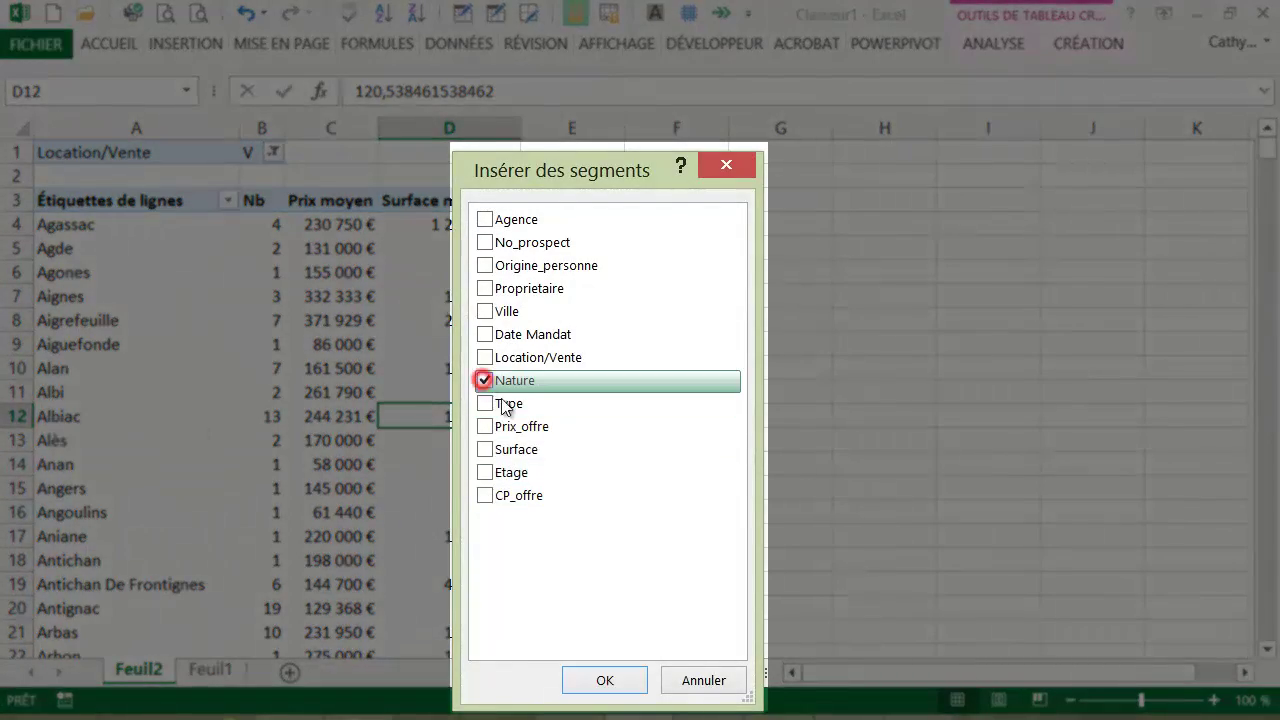
left_click(623, 681)
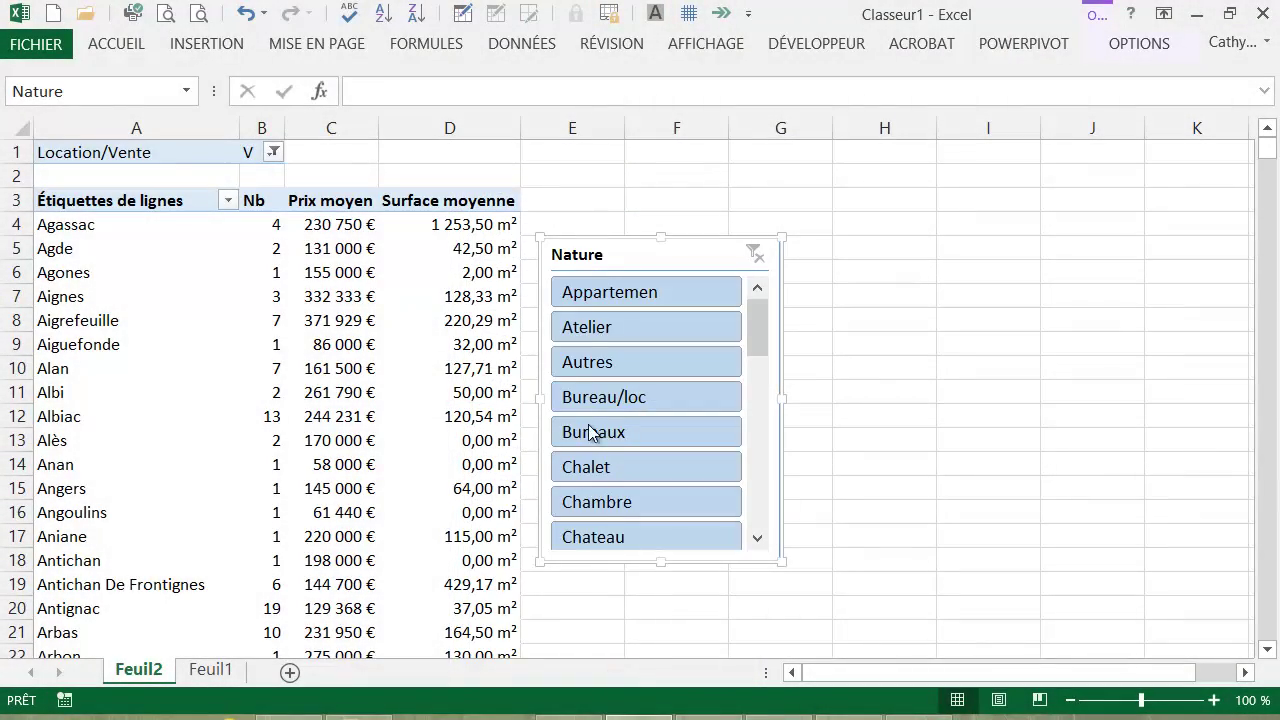
- Move the Nature slicer beside the pivot table and enlarge it to about 14.6 cm wide and 8.2 cm high
left_click_drag(580, 258, 566, 250)
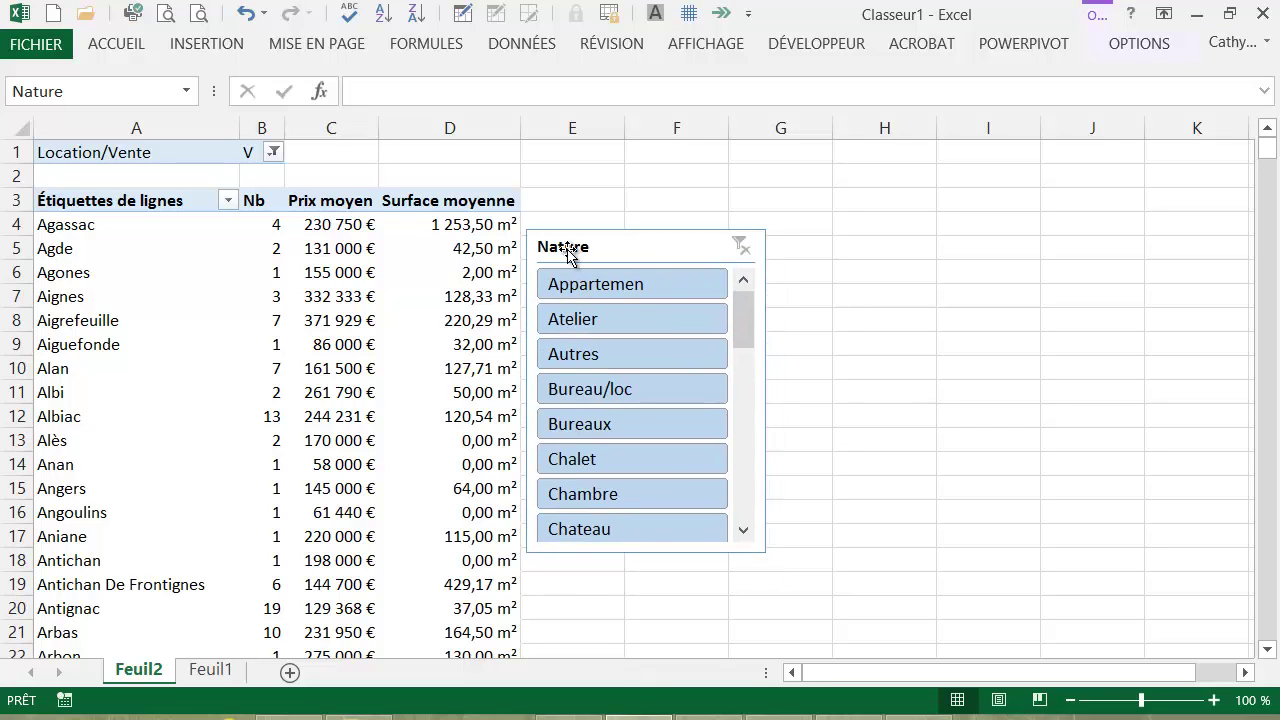
left_click_drag(767, 387, 1220, 365)
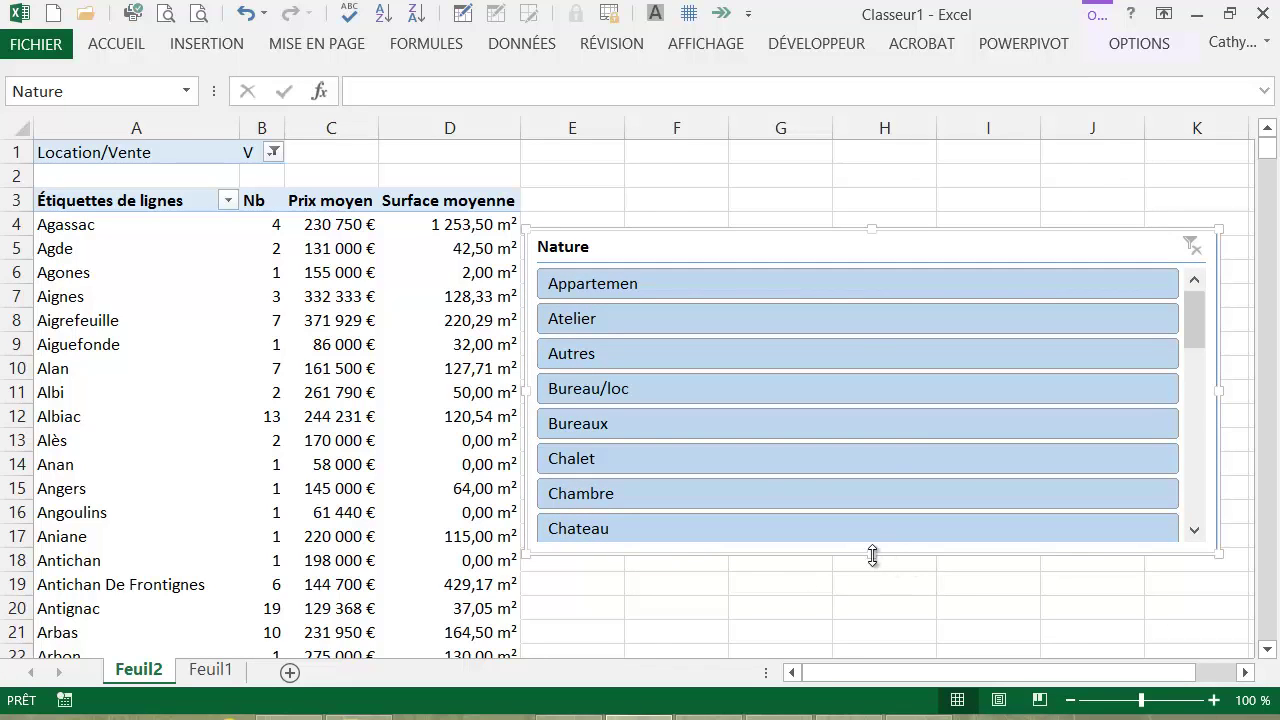
left_click_drag(869, 612, 866, 615)
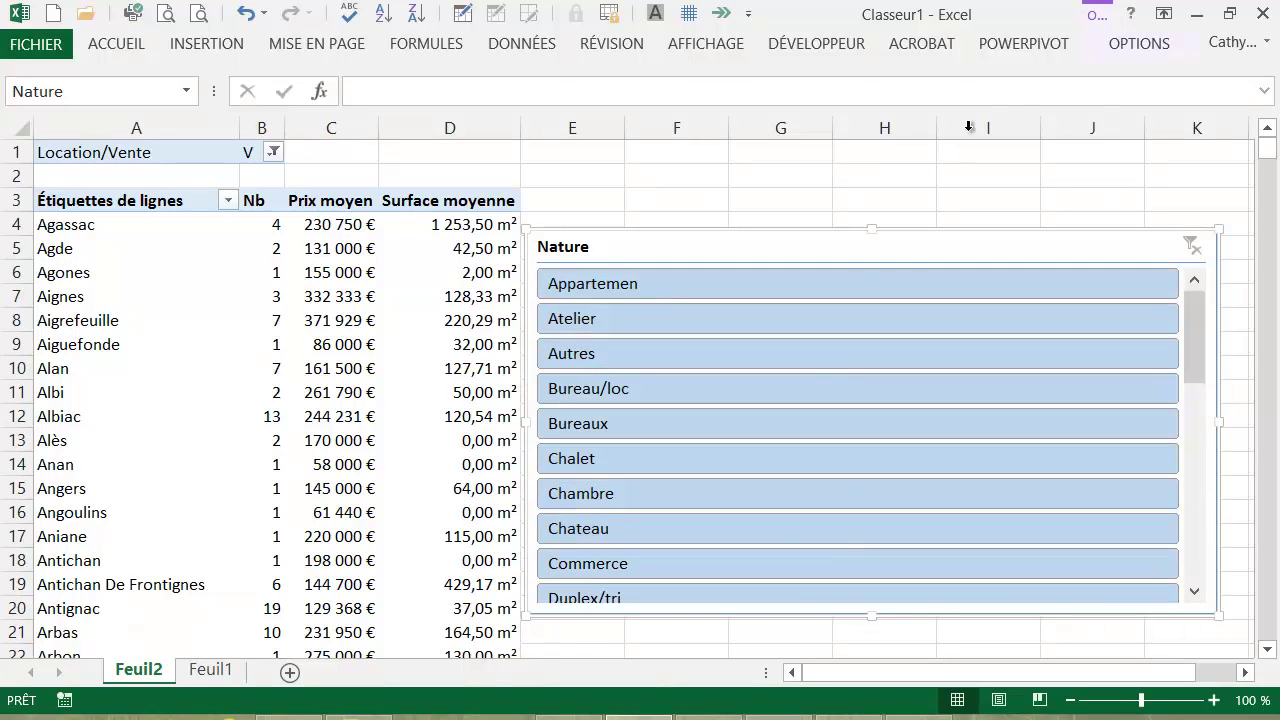
- Arrange the Nature slicer's buttons in 4 columns and reduce its height to fit the rows of buttons
left_click(1155, 43)
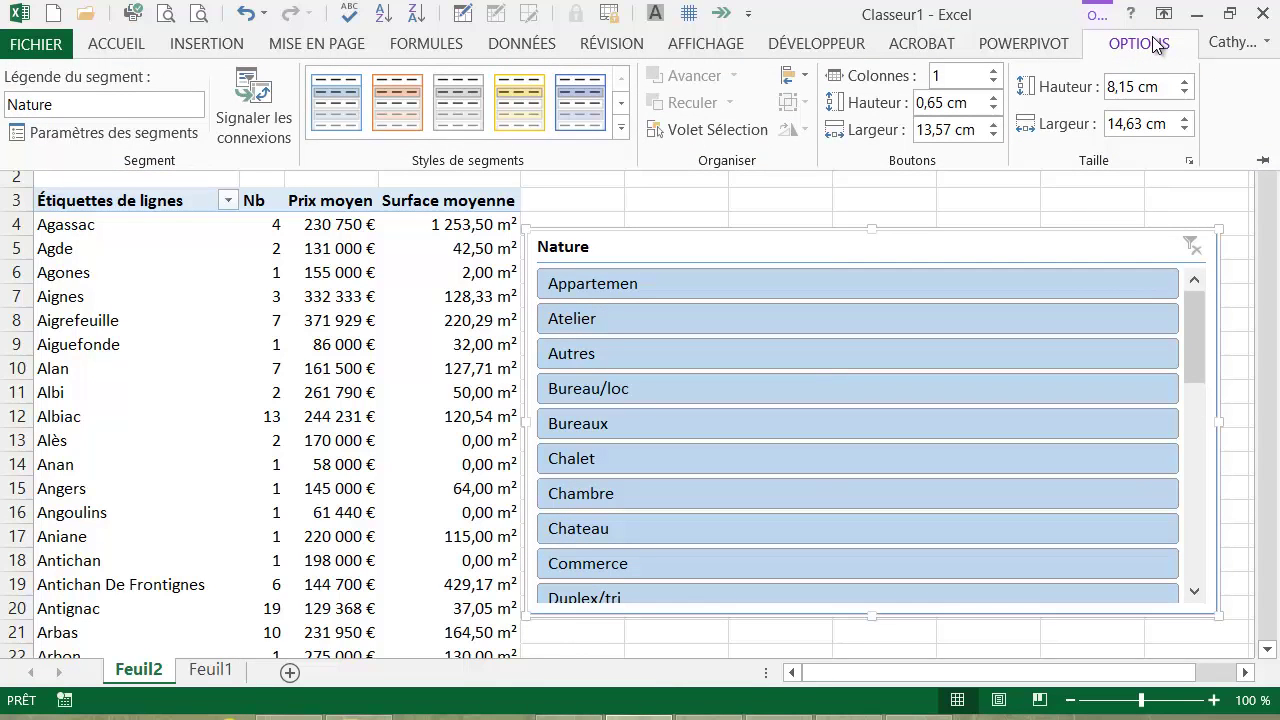
left_click(994, 70)
left_click(994, 70)
left_click(994, 70)
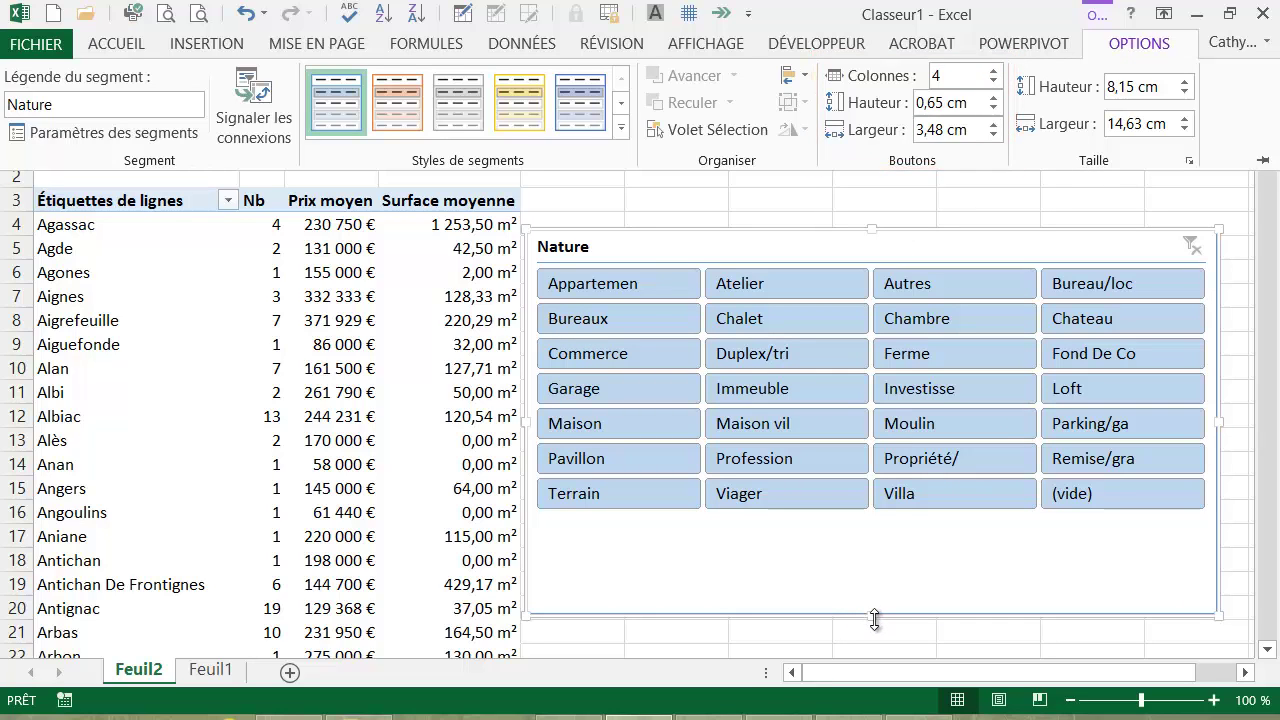
left_click(876, 617)
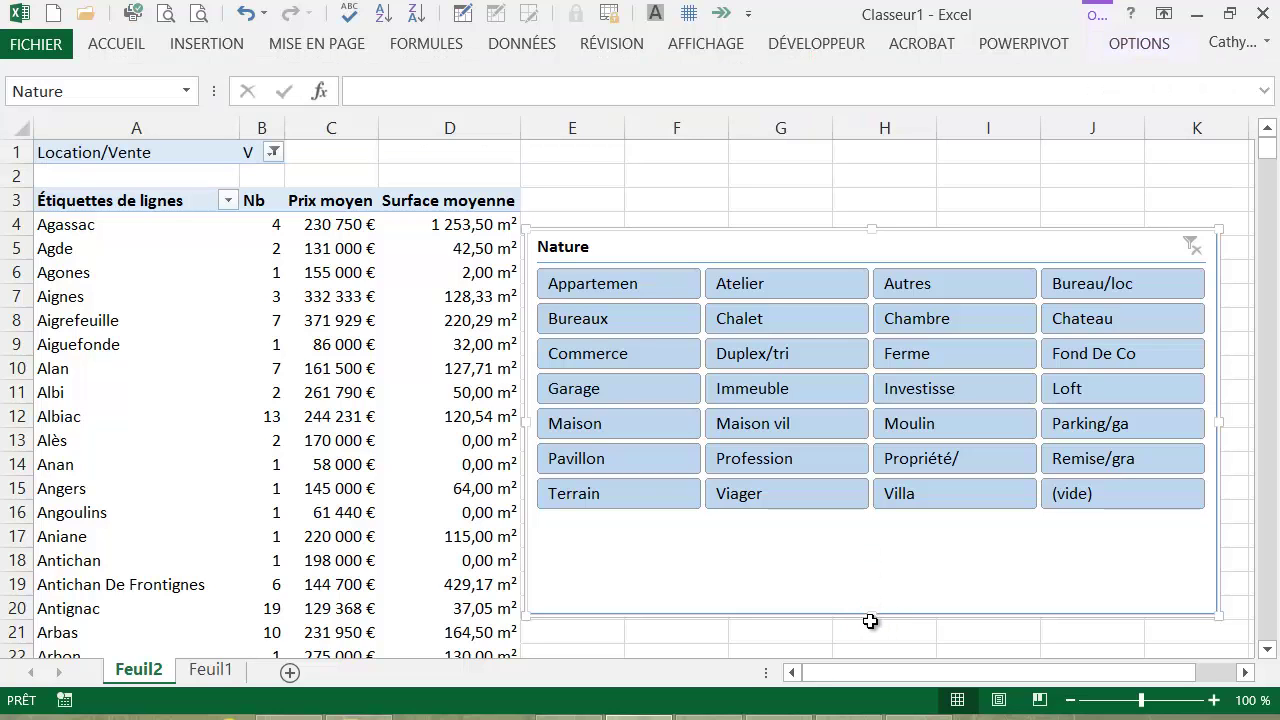
left_click_drag(873, 614, 869, 537)
- Filter with the Nature slicer on Appartemen, switch to Chalet, Maison and Pavillon, and clear the slicer's filter
left_click(610, 287)
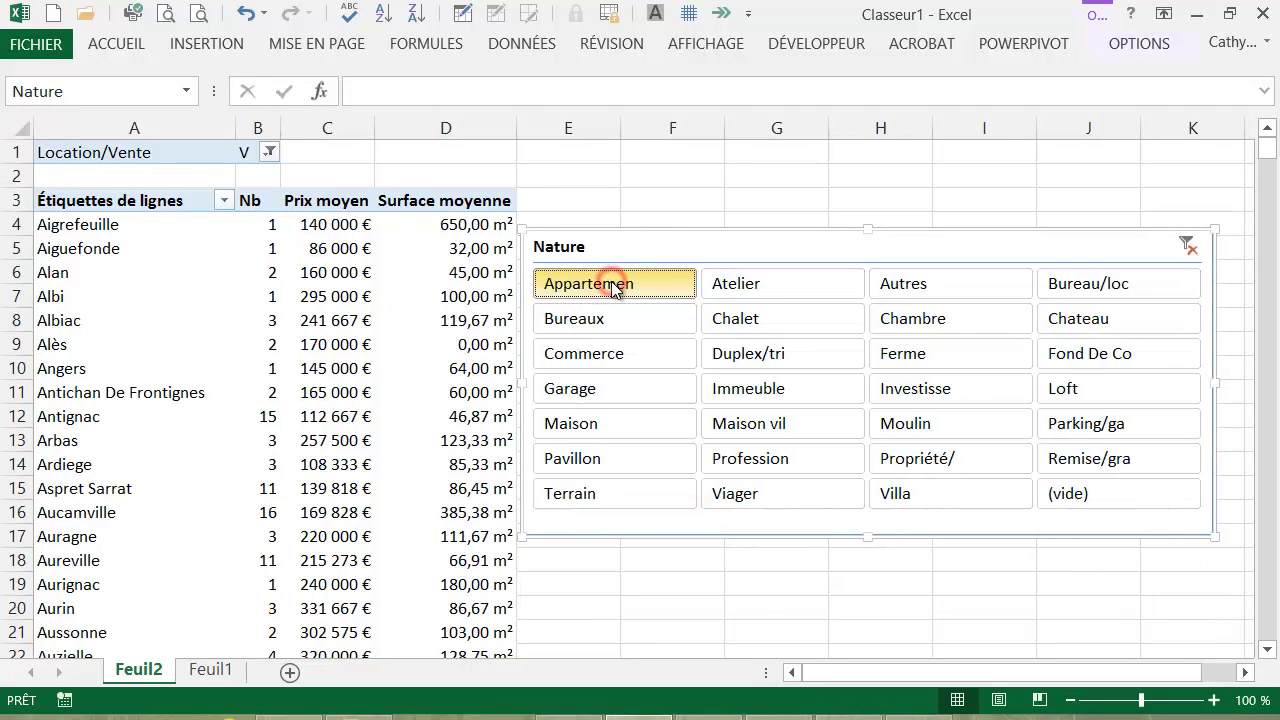
left_click(740, 330)
left_click(763, 358)
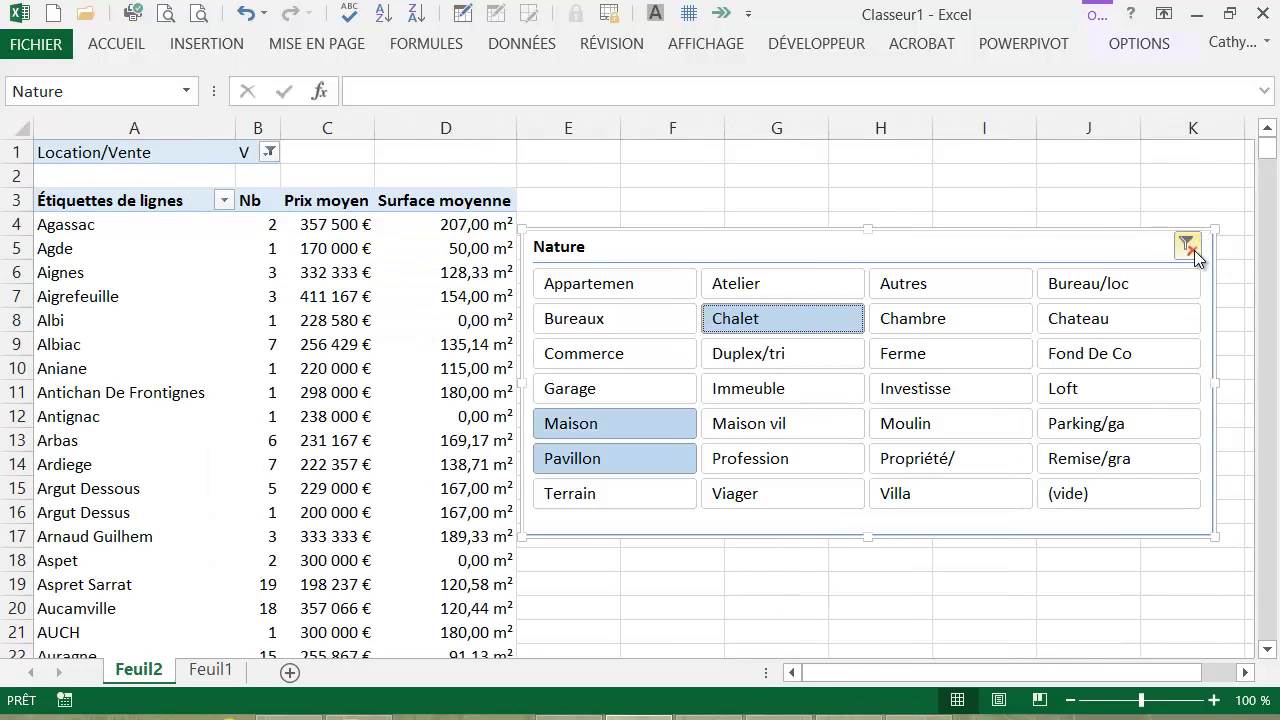
left_click(1194, 249)
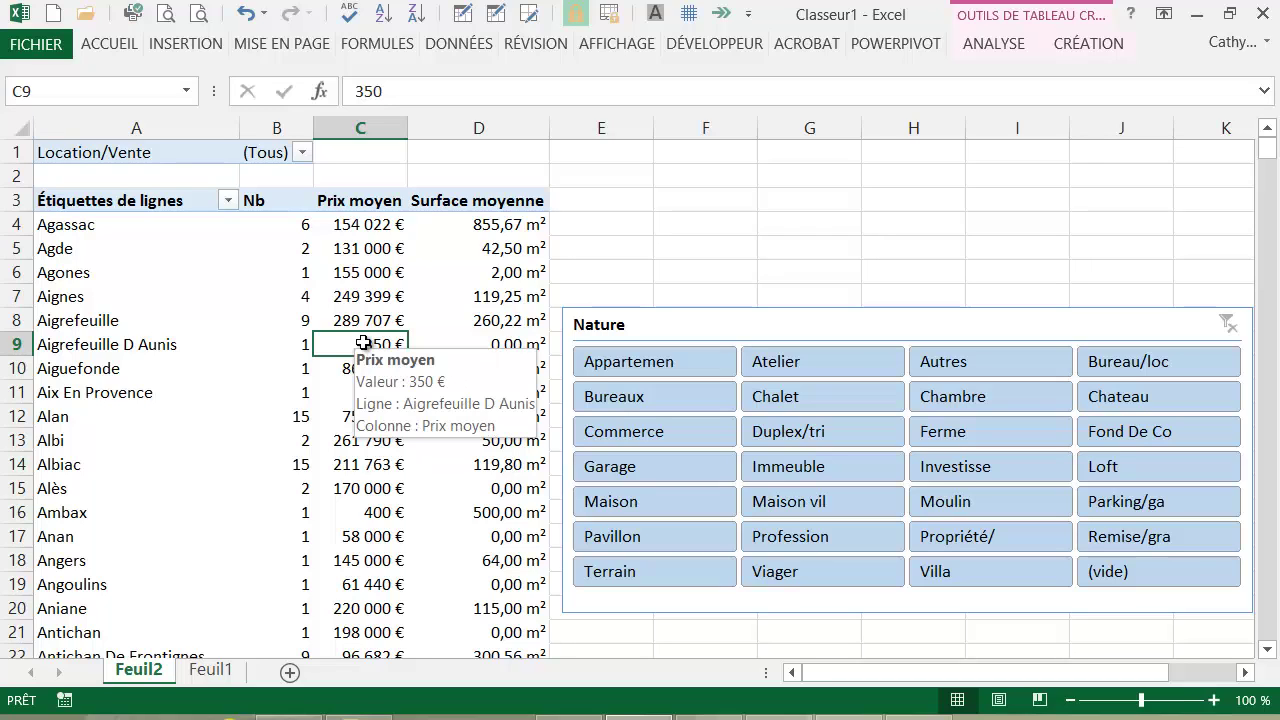
- Insert a timeline for the Date Mandat field of the pivot table
left_click(184, 48)
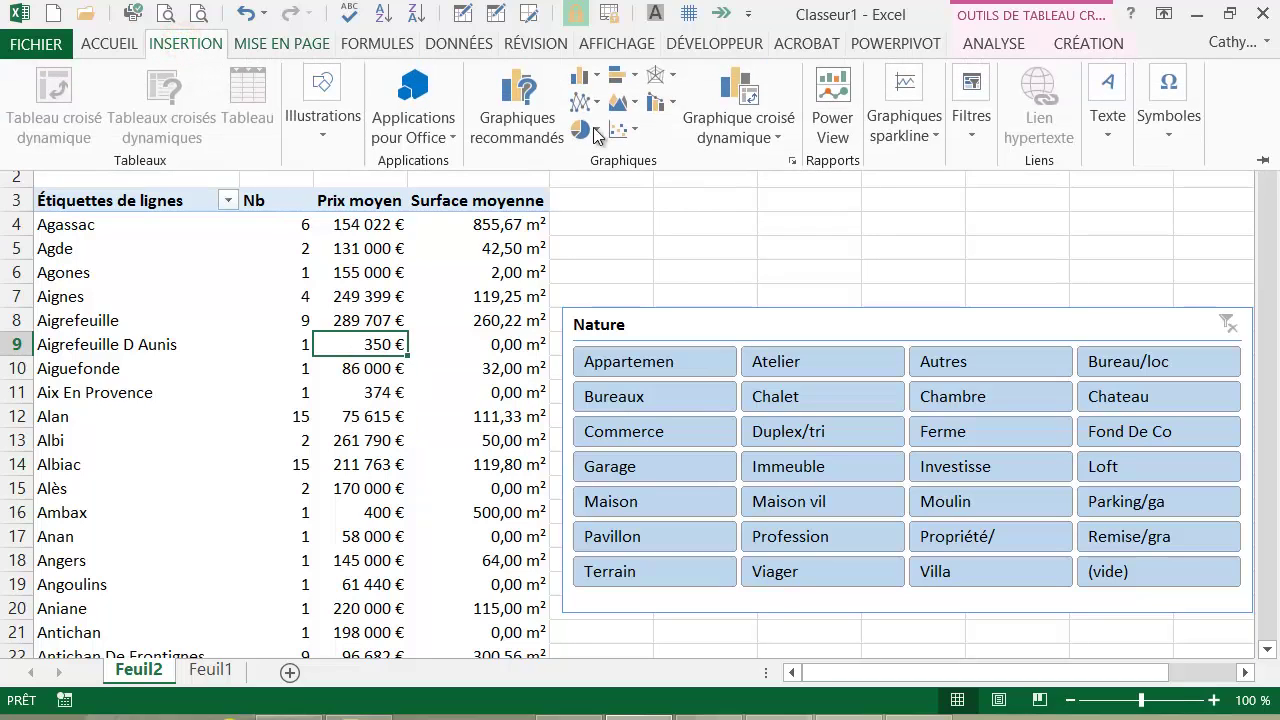
left_click(980, 143)
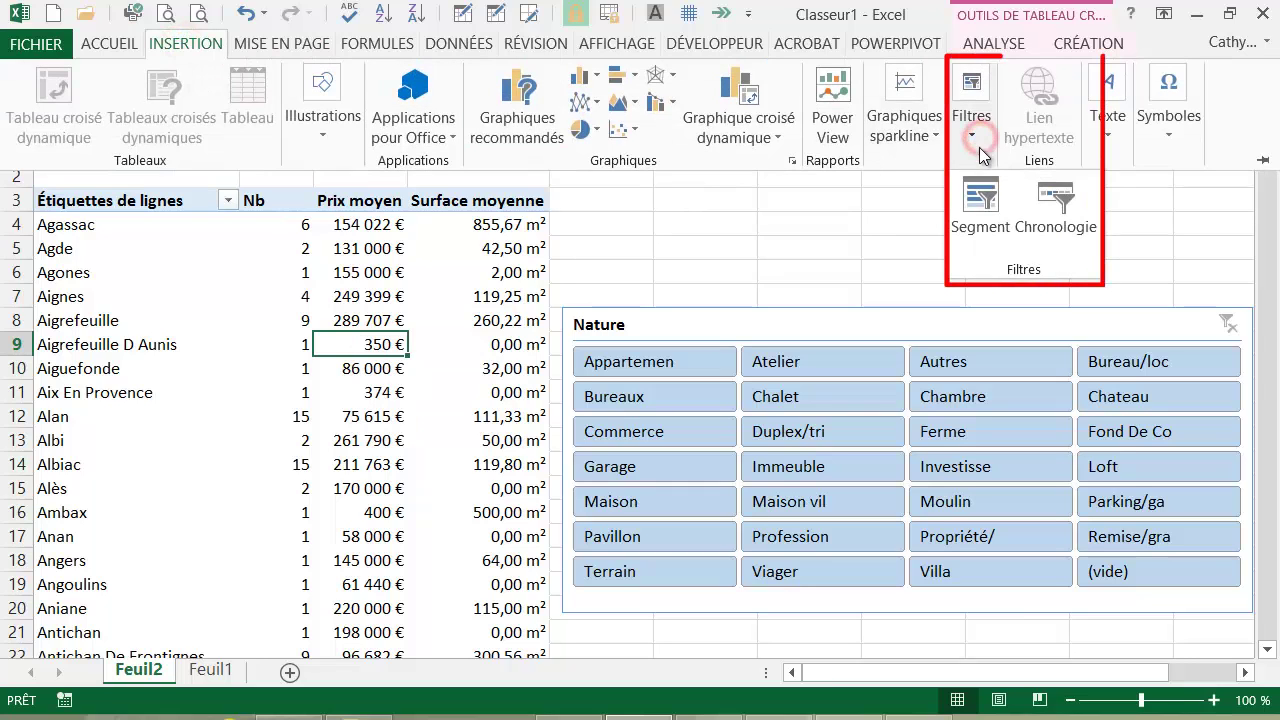
left_click(1088, 220)
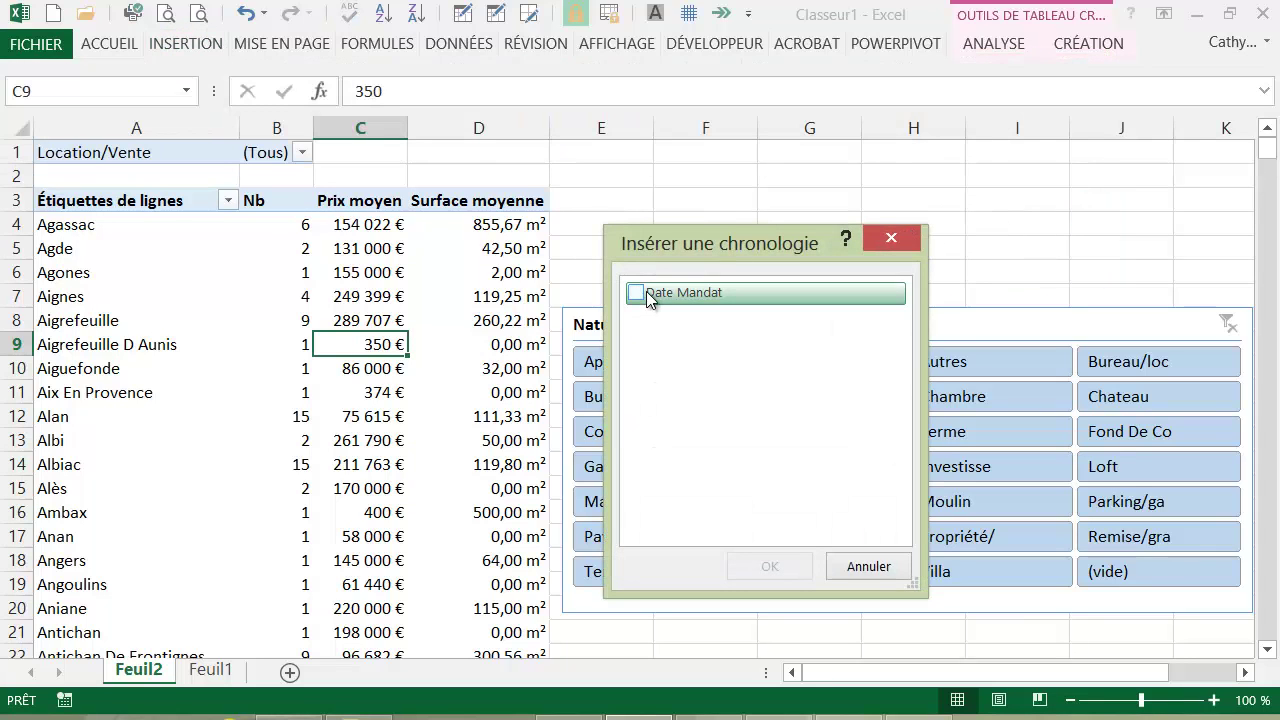
left_click(643, 296)
left_click(764, 563)
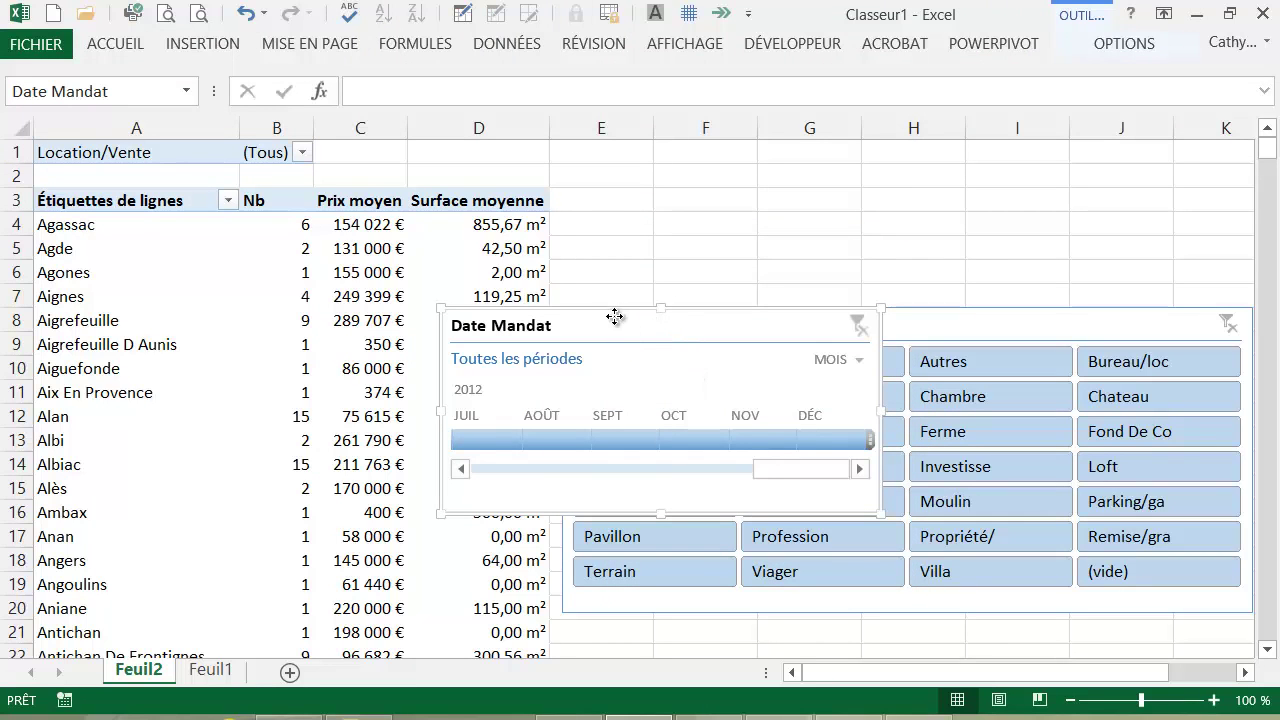
- Move the Date Mandat timeline directly above the Nature slicer and resize it to the slicer's width, about 14.6 cm
left_click_drag(614, 317, 737, 160)
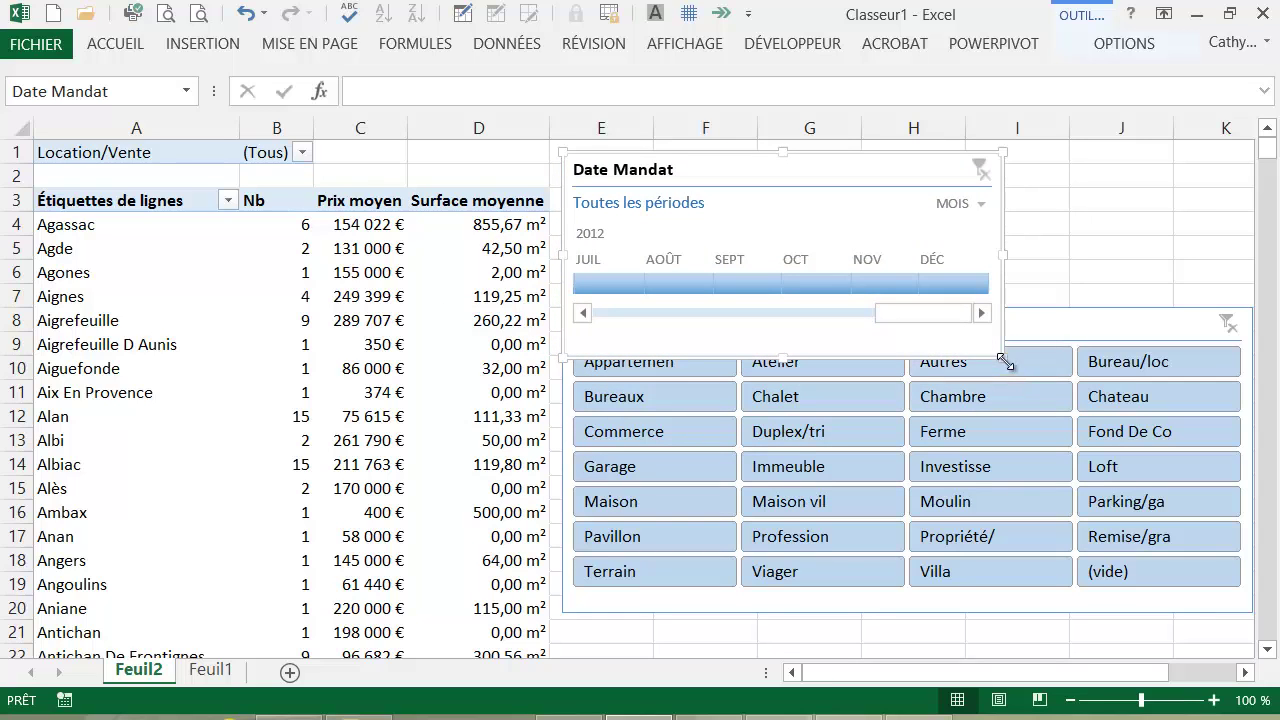
left_click_drag(1013, 352, 1255, 304)
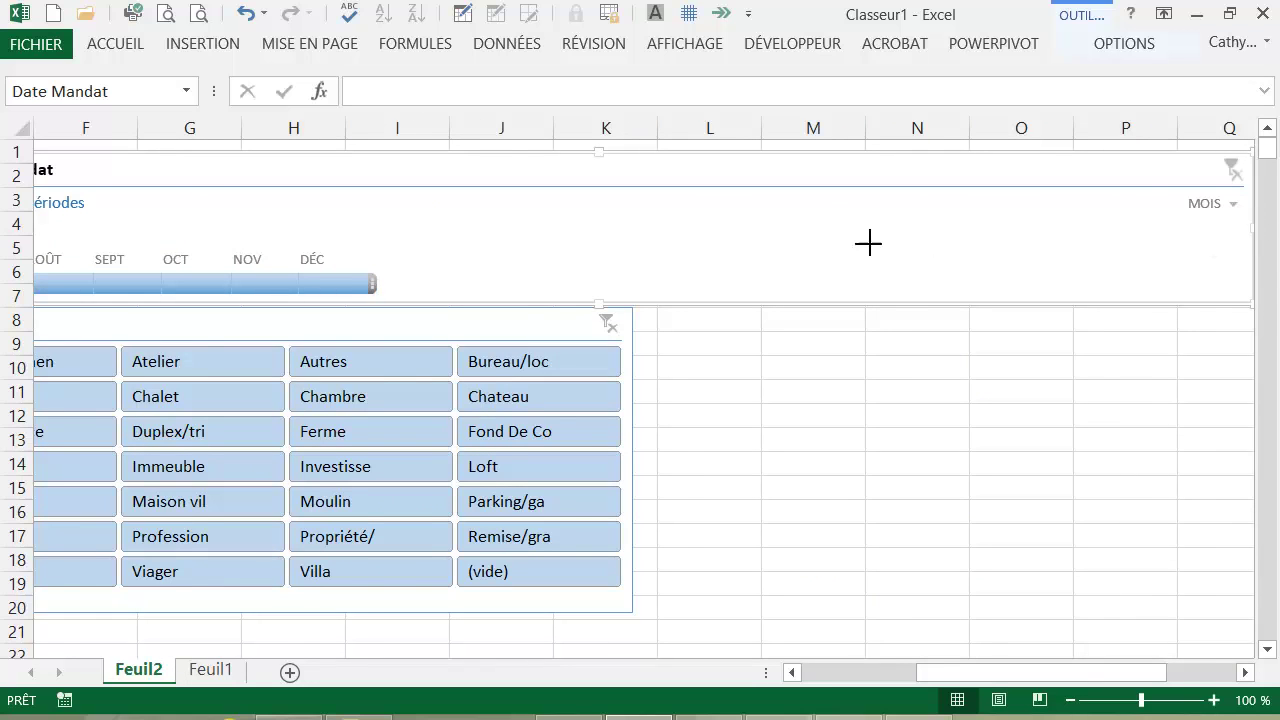
left_click_drag(869, 242, 529, 256)
left_click_drag(587, 315, 587, 315)
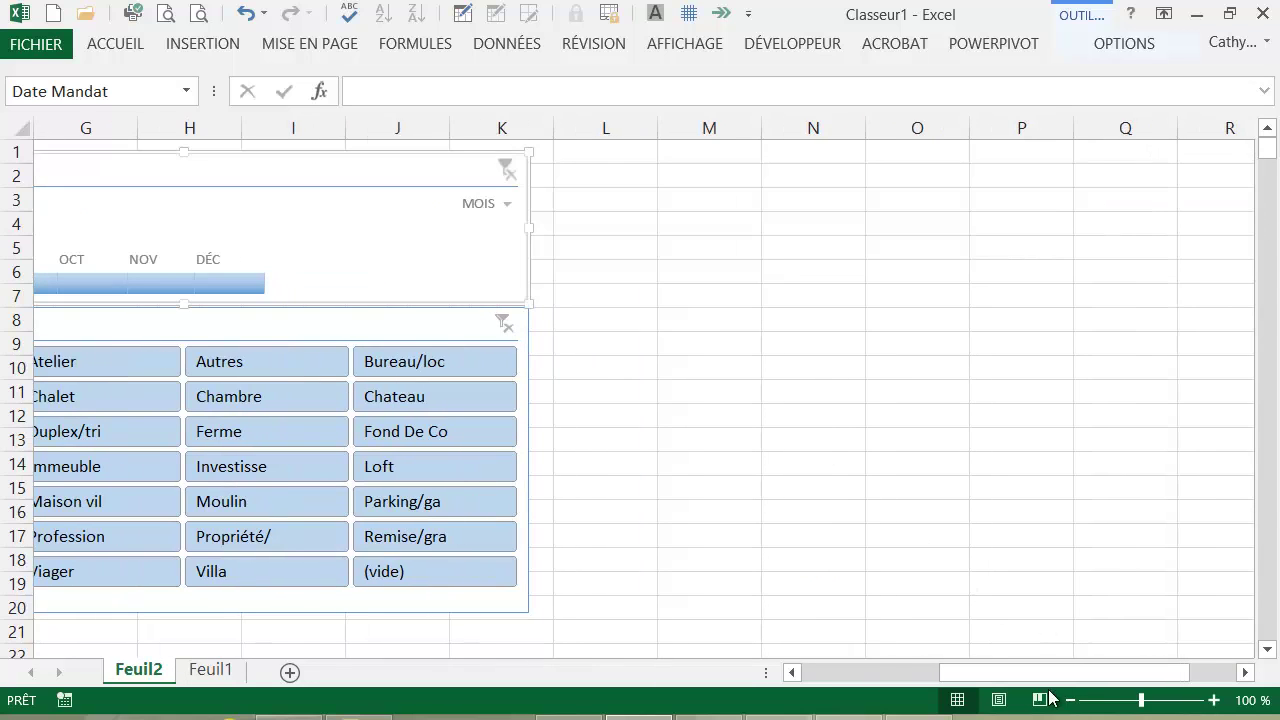
left_click_drag(1043, 678, 897, 705)
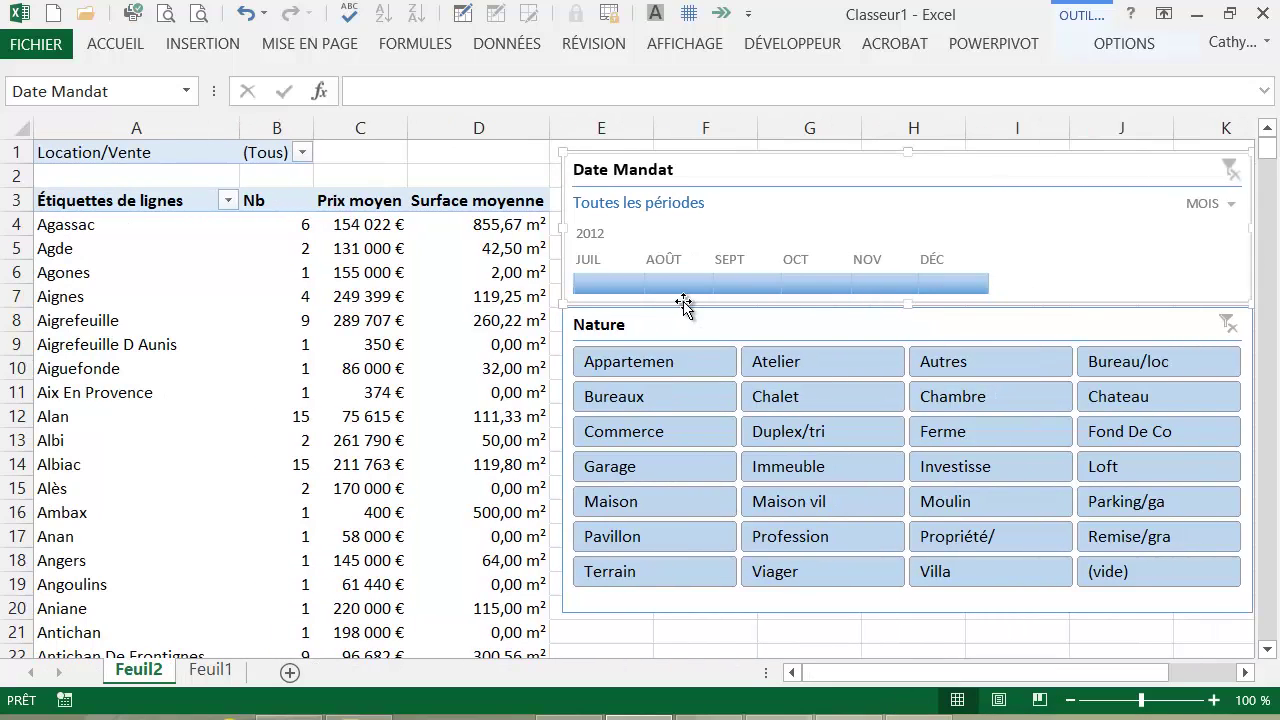
- Switch the Date Mandat timeline's time level to TRIMESTRES and increase its height to about 4.4 cm
left_click(1231, 205)
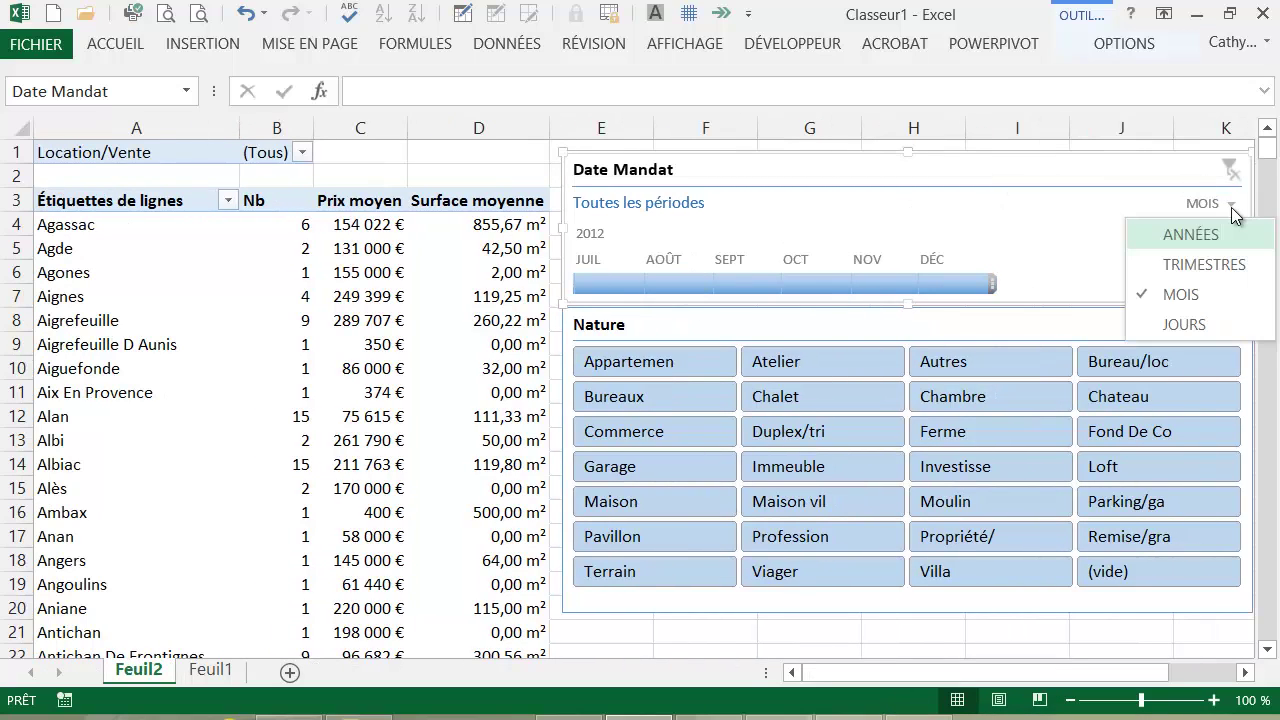
left_click(1172, 266)
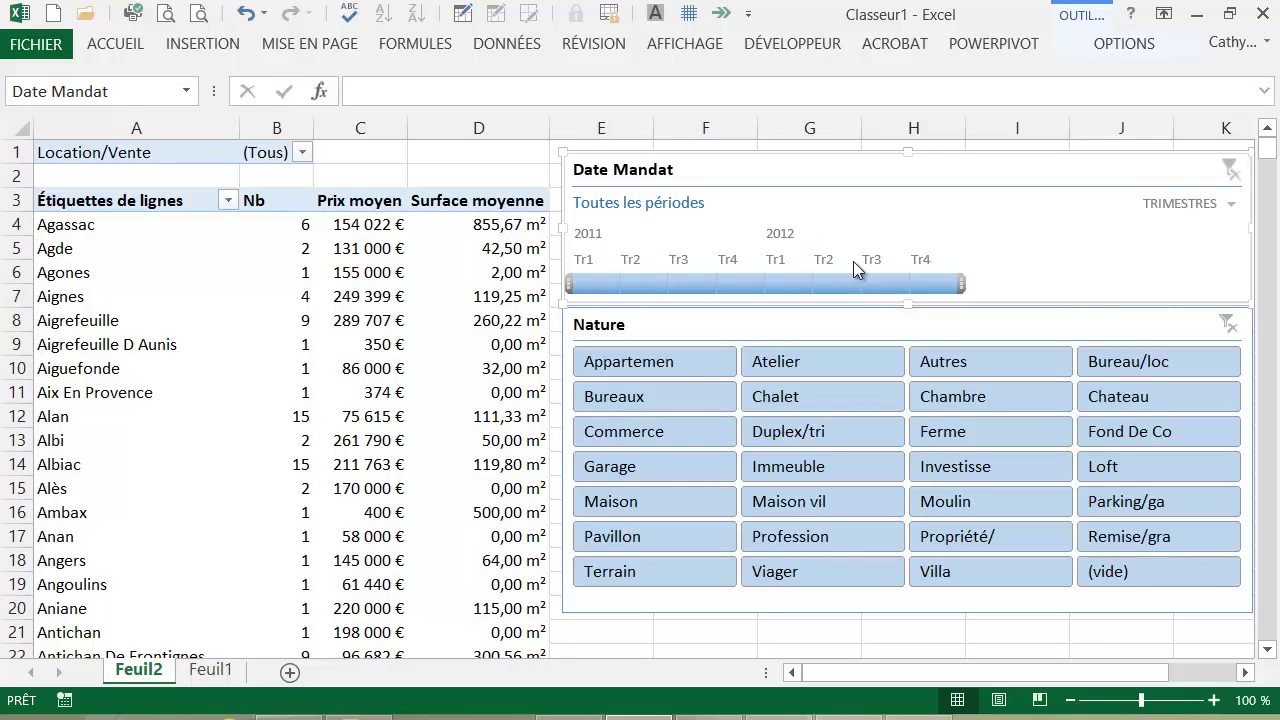
left_click_drag(906, 307, 905, 360)
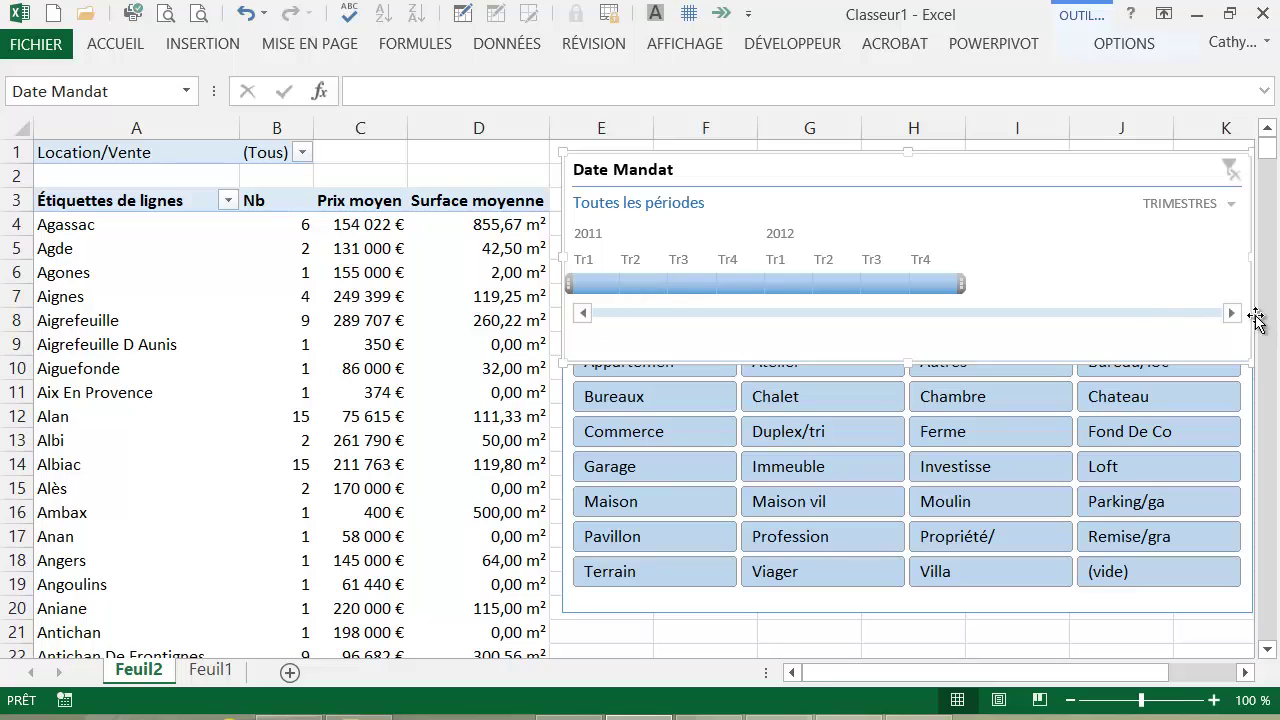
- Limit the Date Mandat timeline to Tr1 2011 - Tr2 2012 and extend the period back to Tr4 2012
left_click_drag(963, 286, 866, 288)
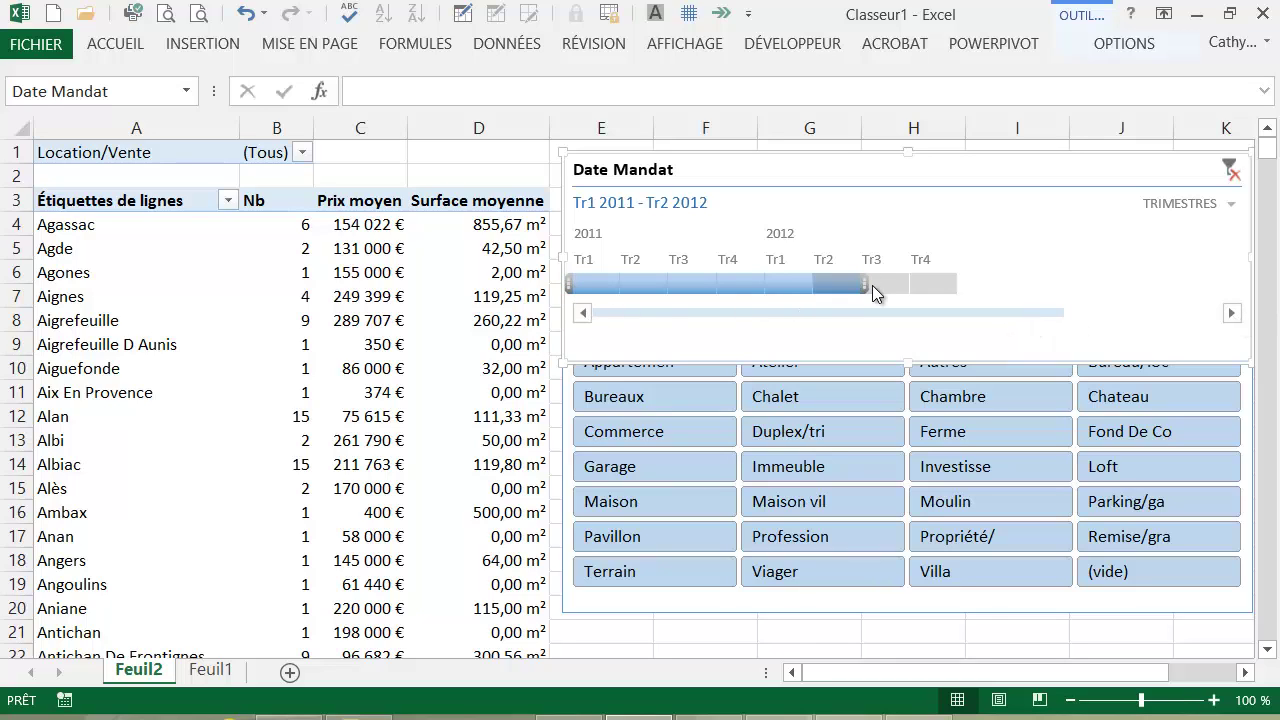
left_click_drag(868, 287, 948, 286)
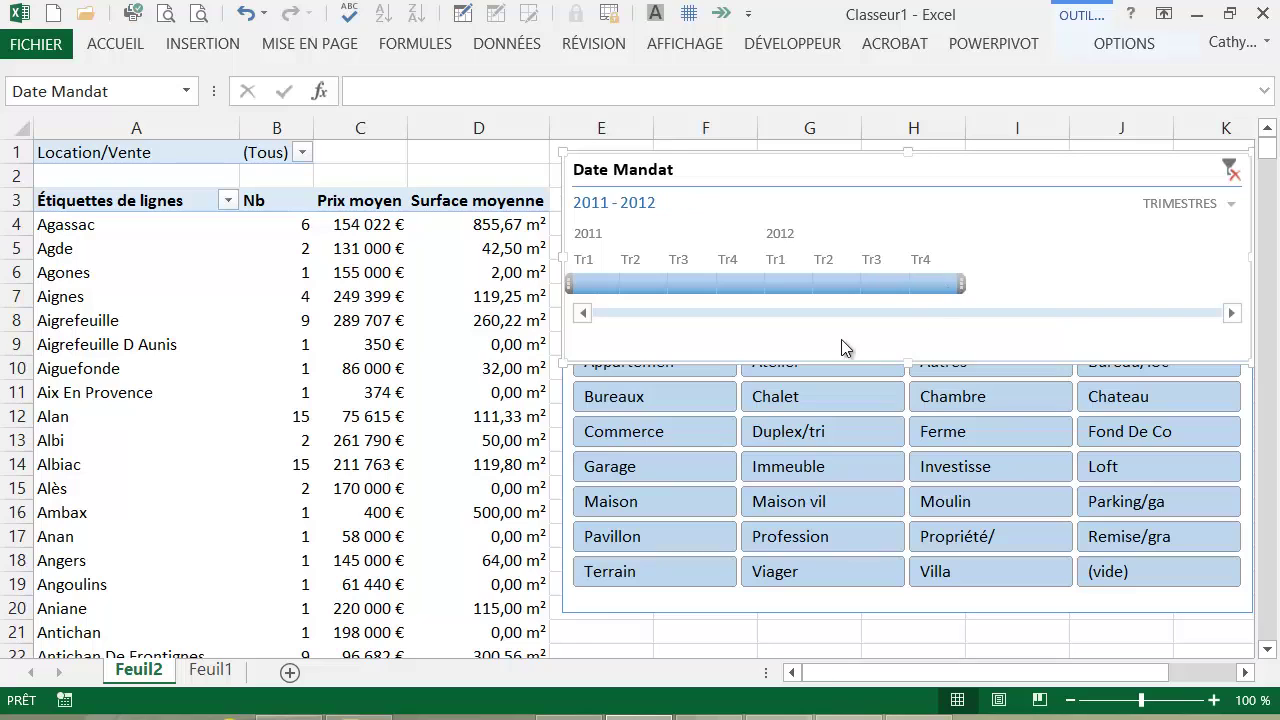
- Hide the time level and the scroll bar of the Date Mandat timeline
left_click(1122, 44)
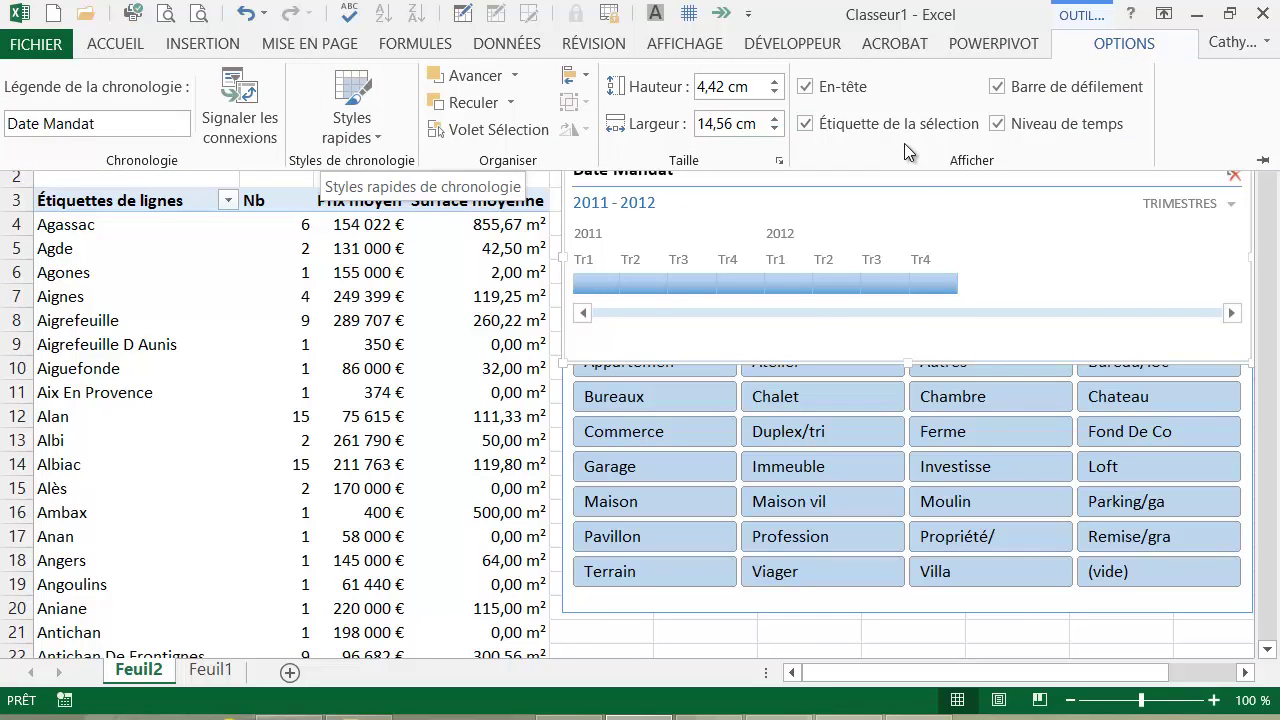
left_click(998, 127)
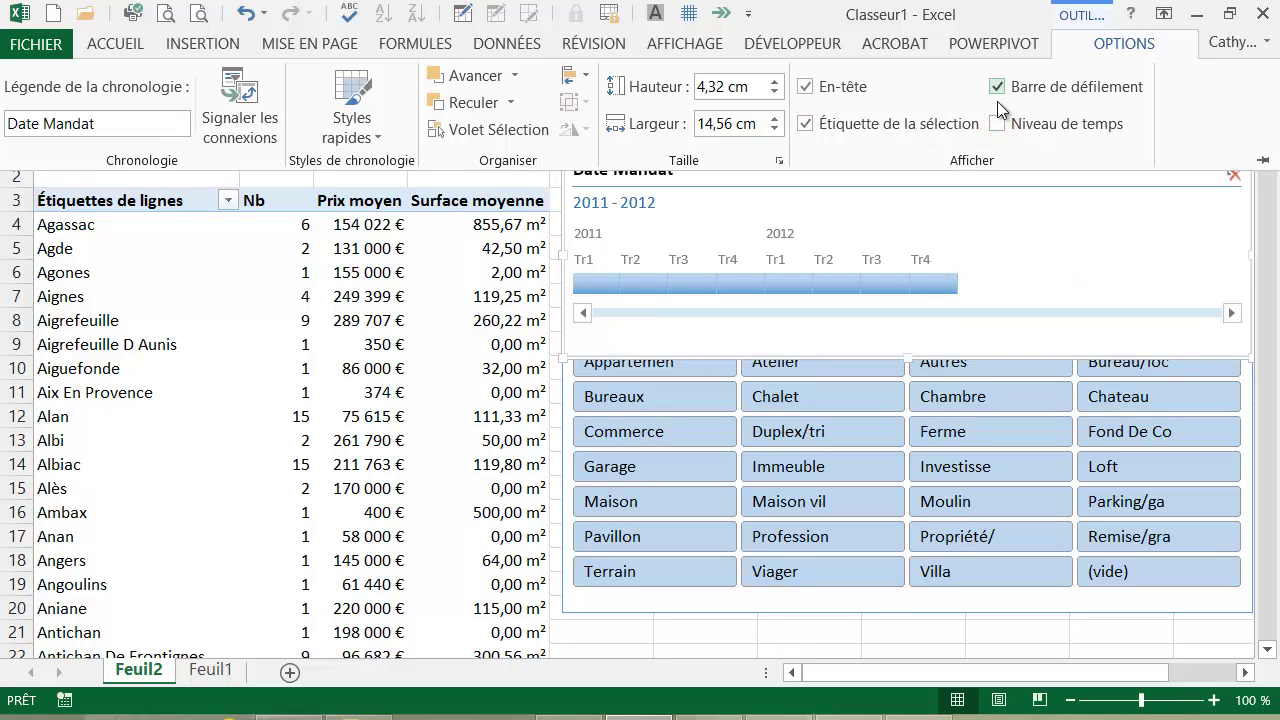
left_click(998, 88)
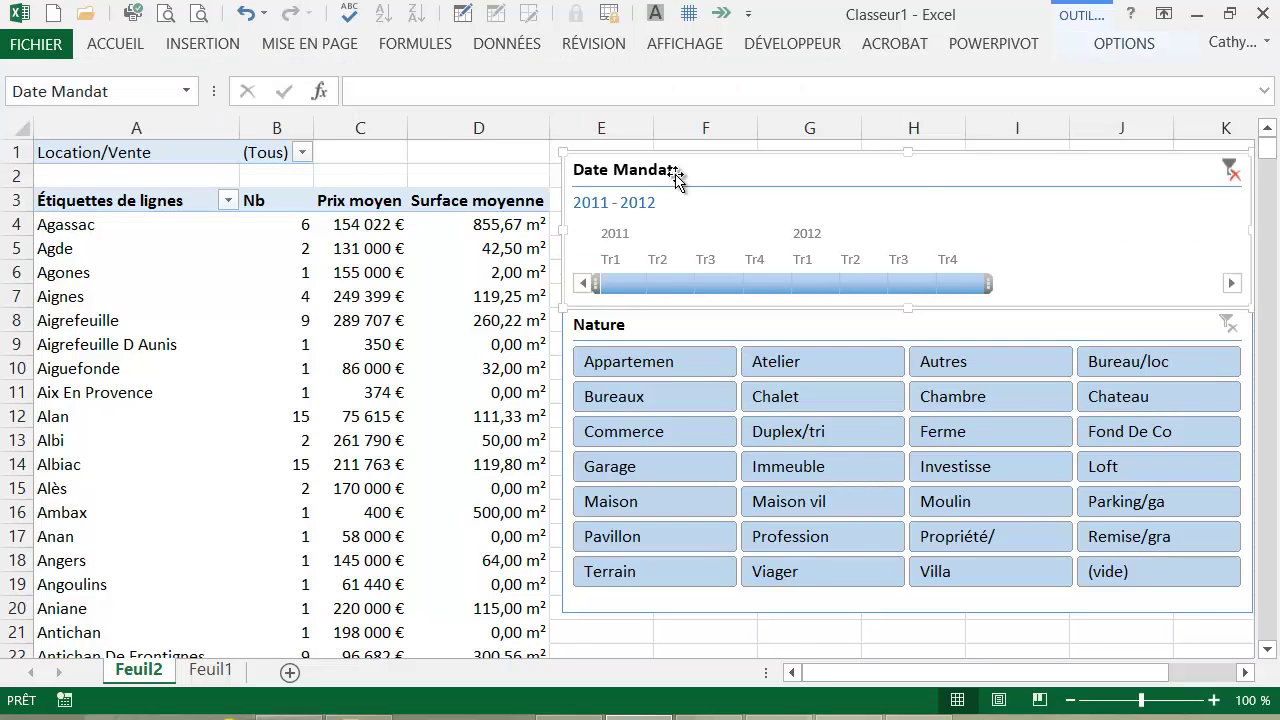
- Change the timeline's caption to Date du Mandat
left_click(1124, 43)
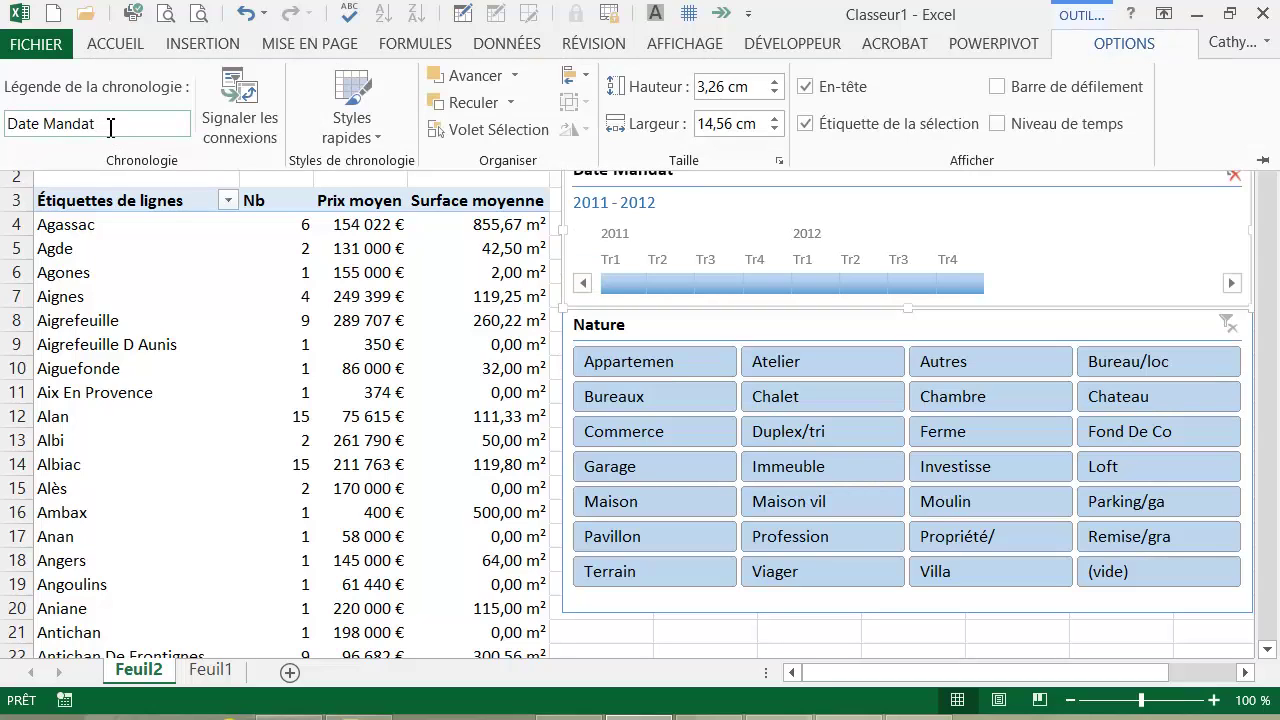
left_click(110, 124)
left_click(42, 124)
type("du")
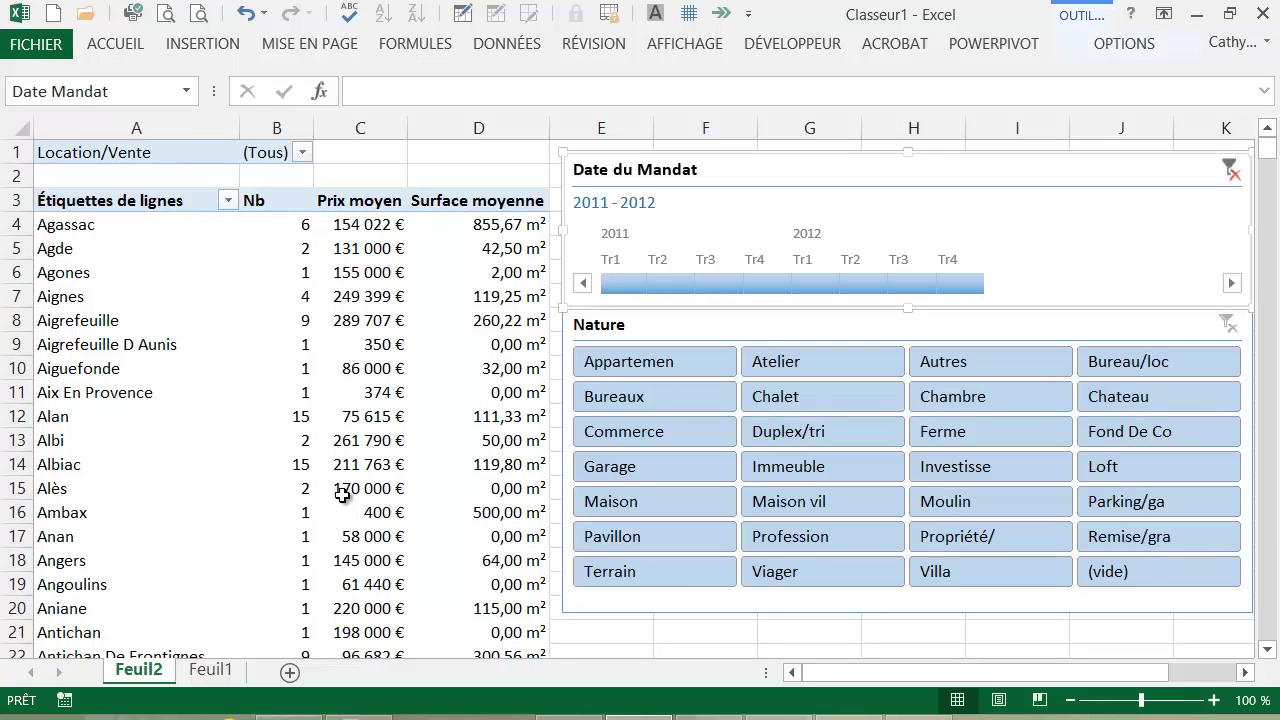
key("Return")
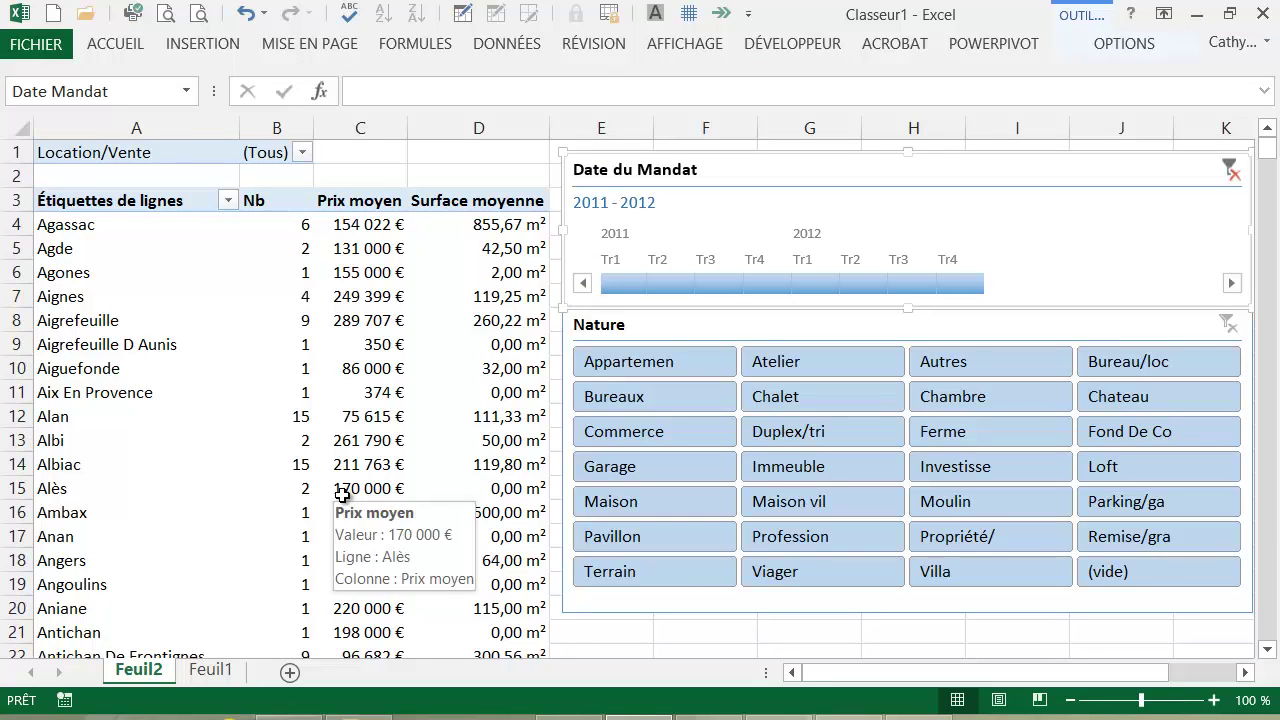